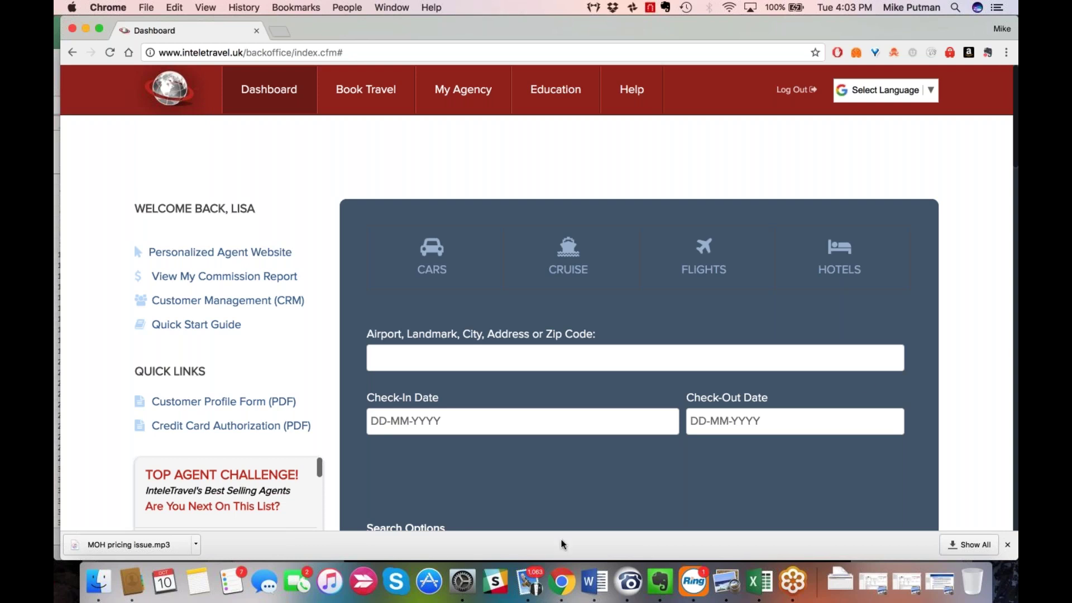
Quit Mail and System Preferences from their Dock icon menus.
right_click(526, 585)
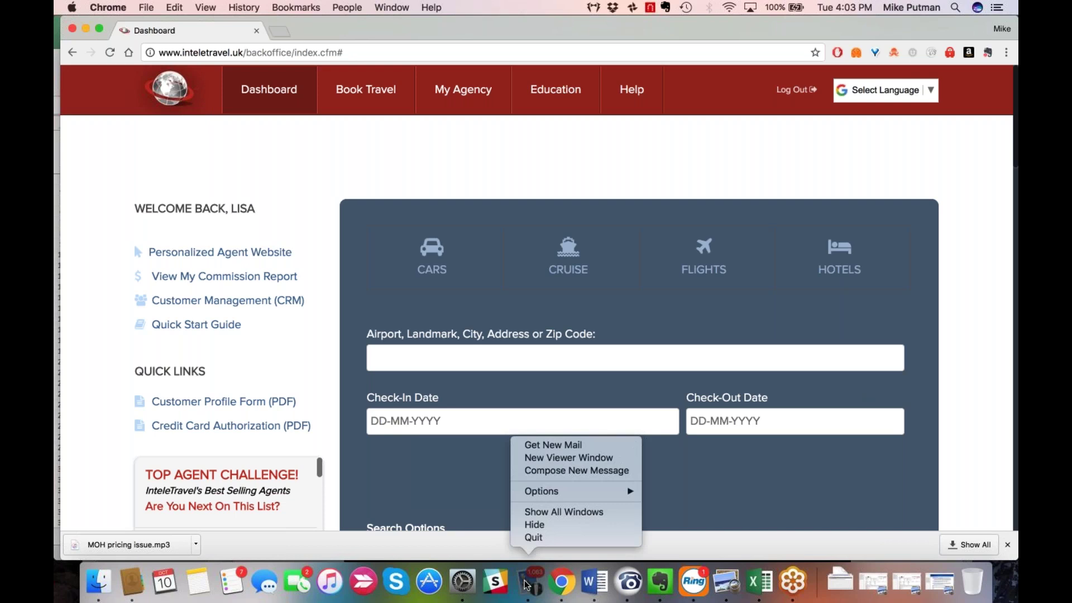
left_click(534, 538)
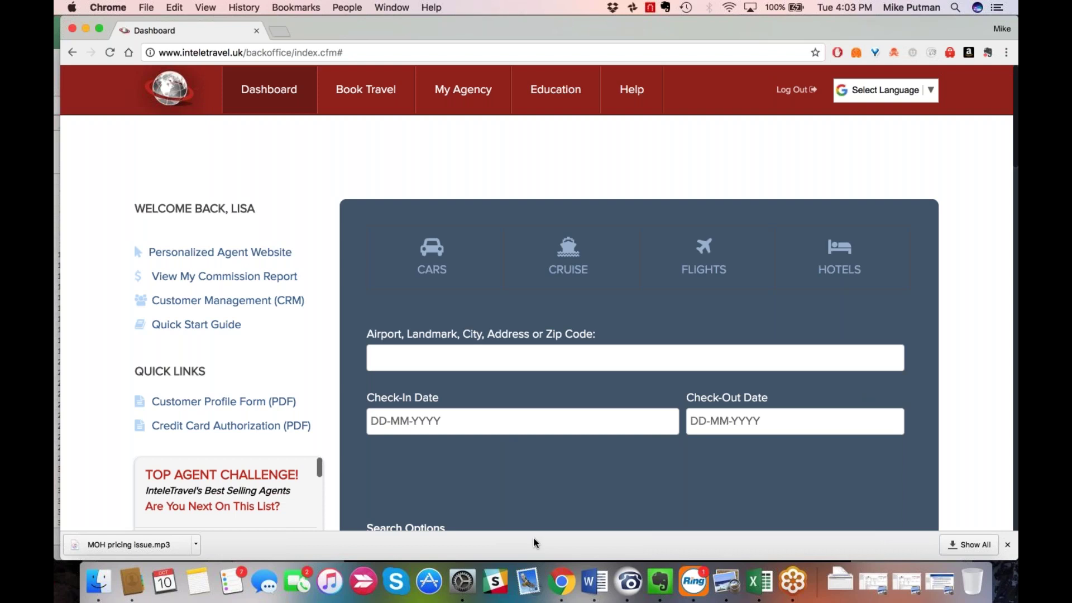
right_click(466, 586)
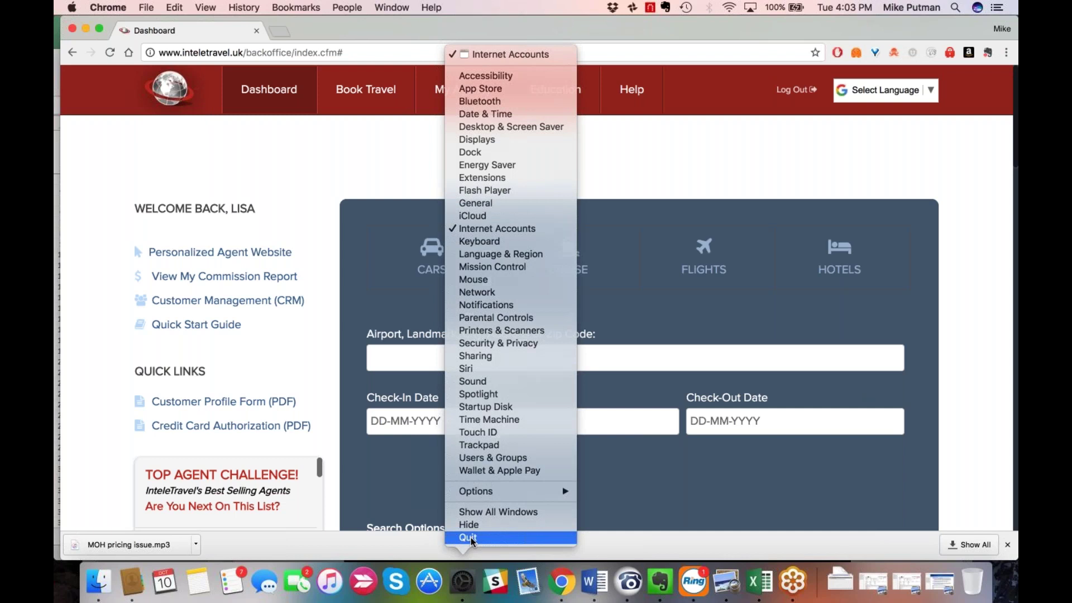
left_click(471, 538)
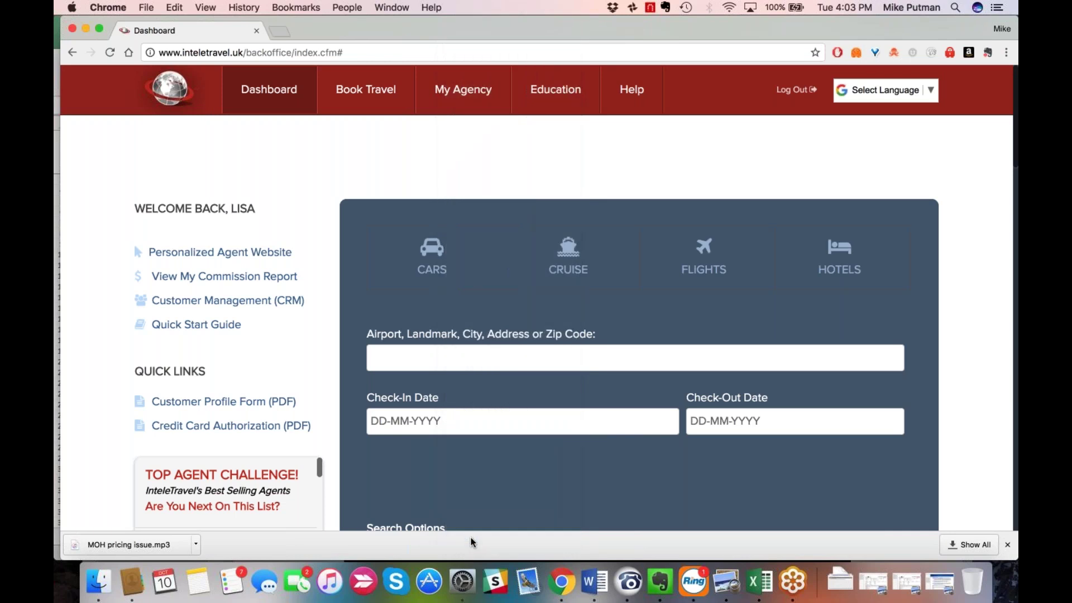
Quit Word and RingCentral from their Dock icon menus.
right_click(596, 586)
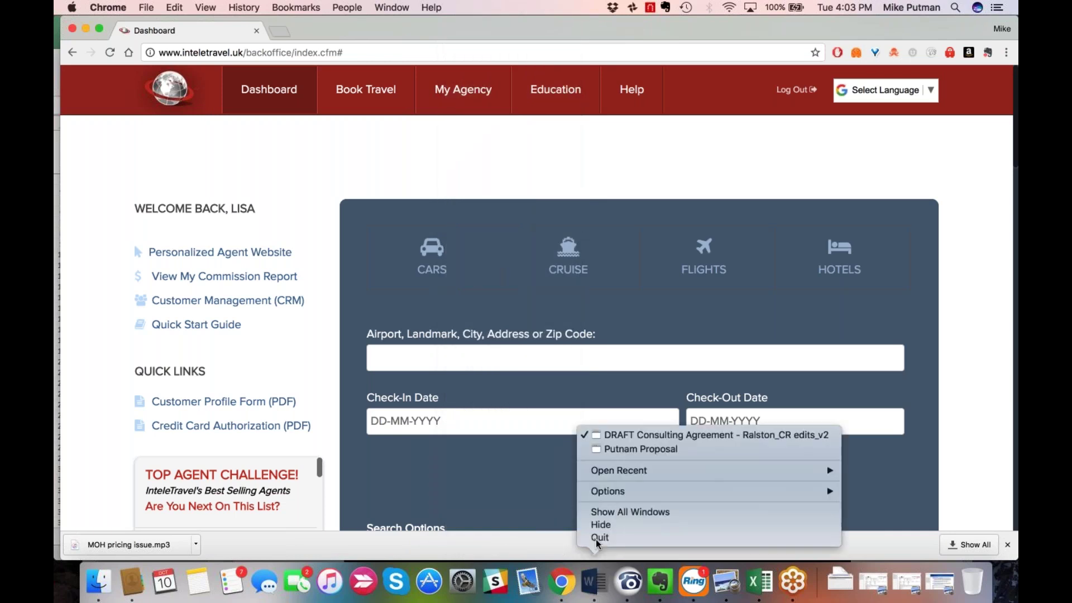
left_click(595, 537)
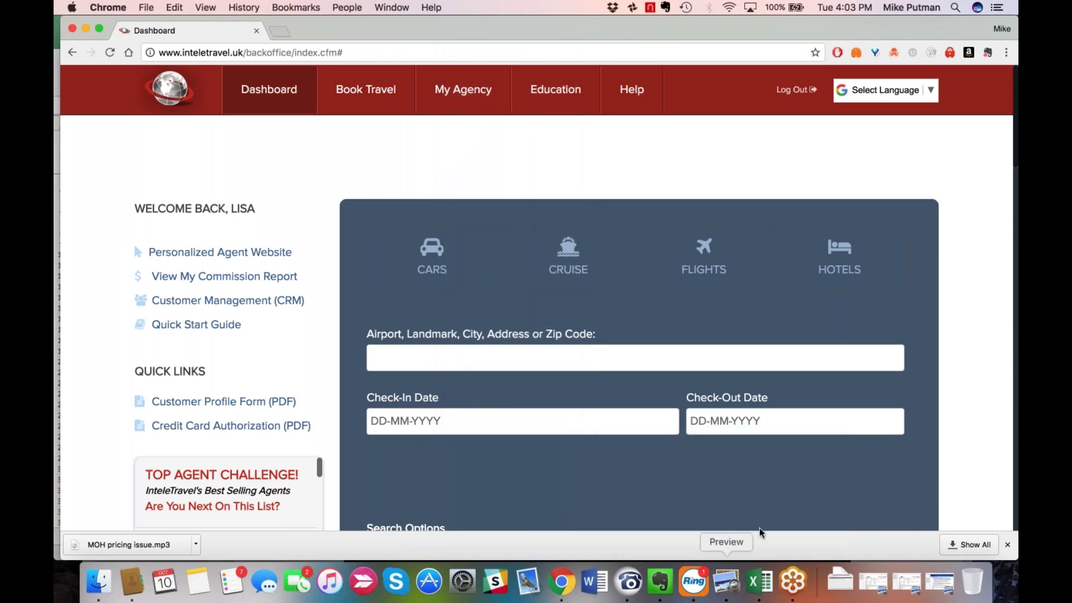
left_click(694, 583)
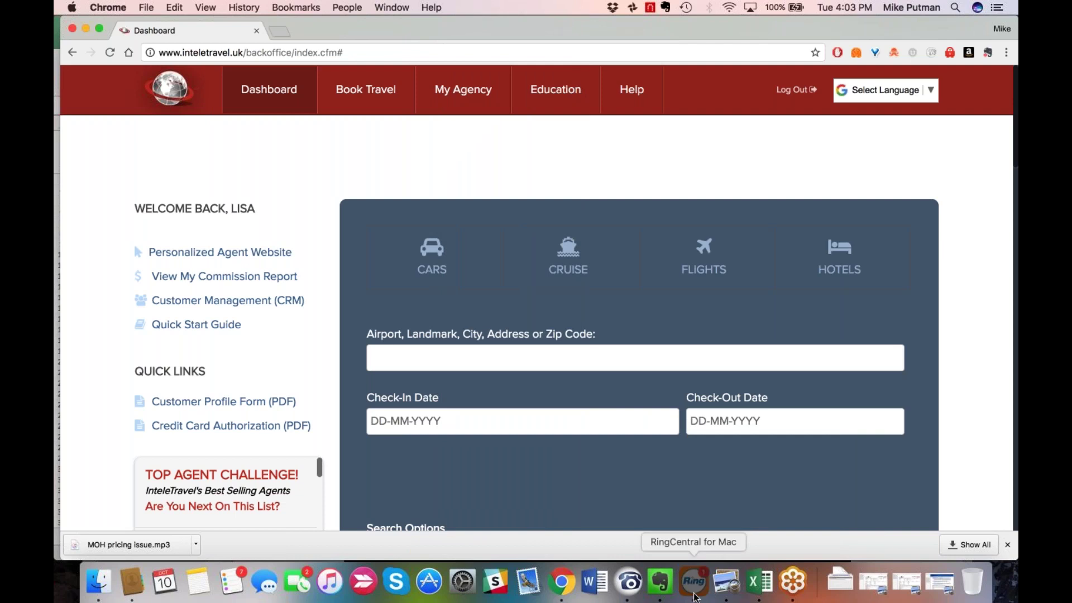
right_click(695, 597)
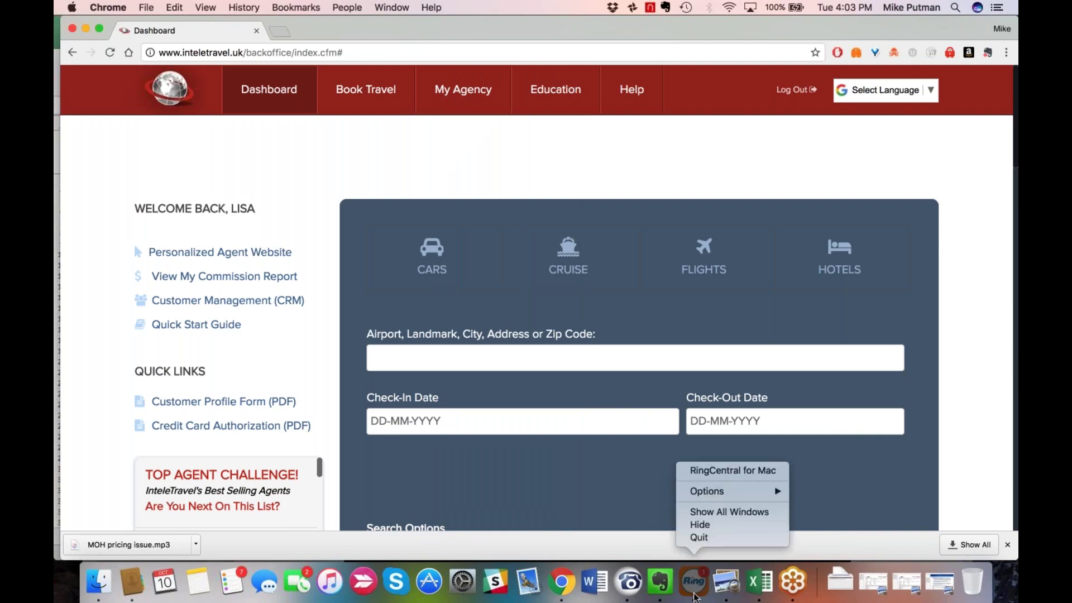
left_click(698, 538)
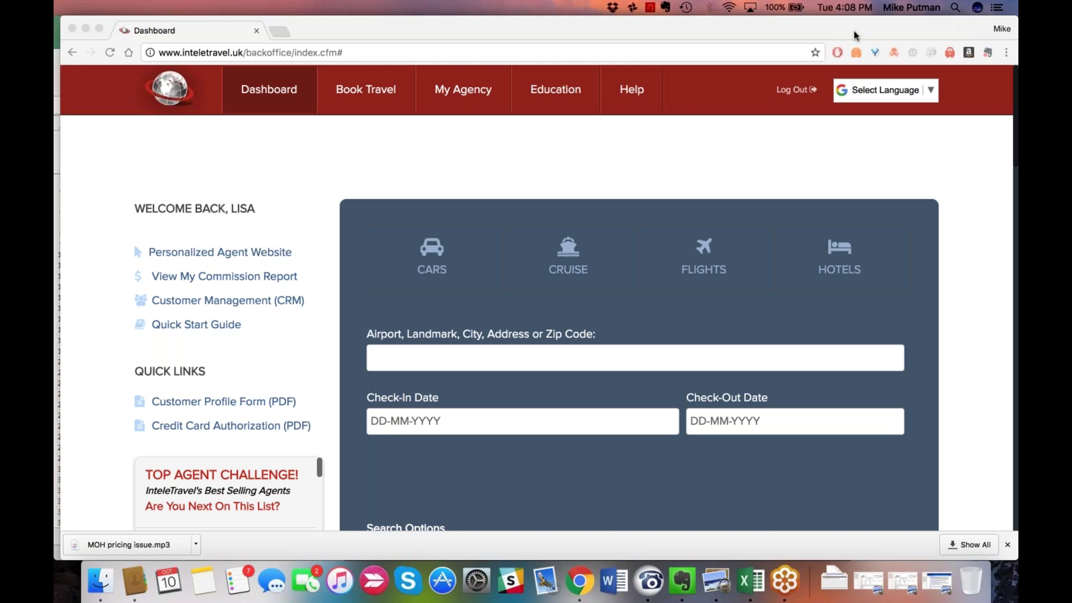
left_click(784, 26)
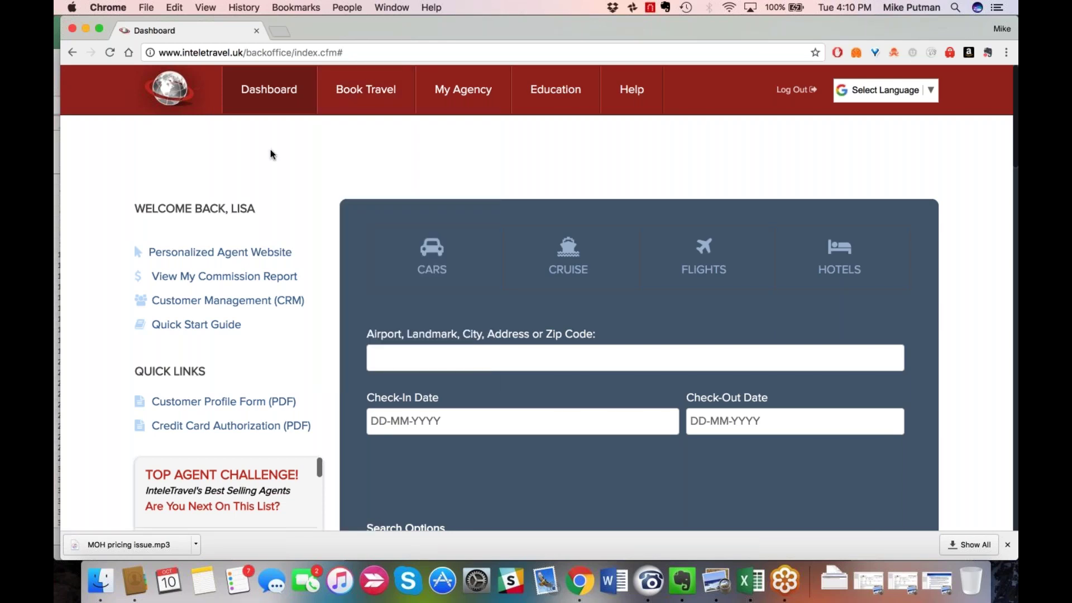
Show the Book Travel dropdown listing hotels, flights, cars, cruises and hot deals.
mouse_move(394, 97)
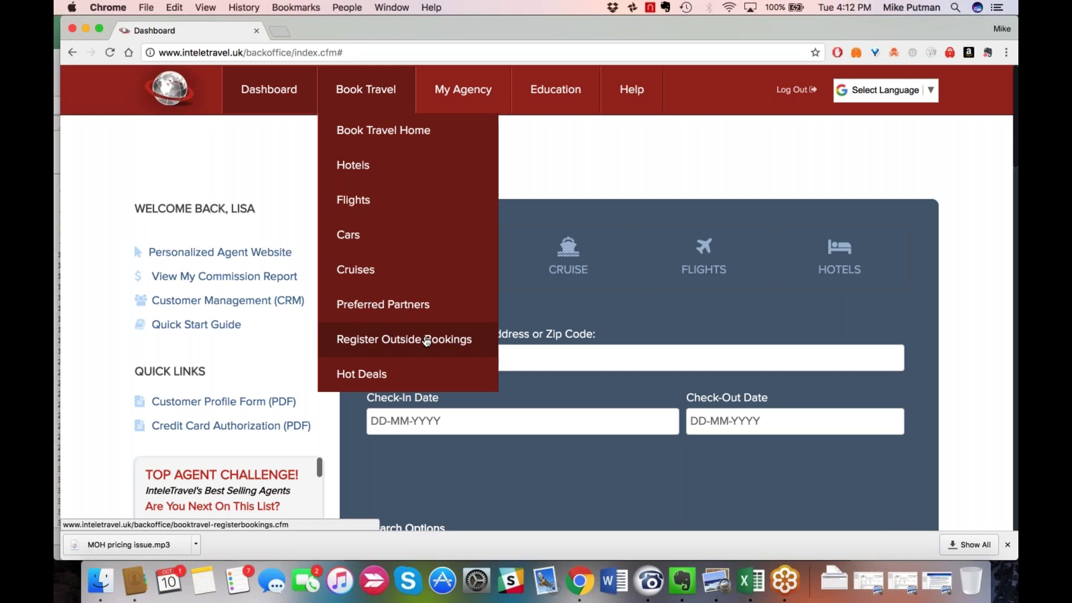
Display the Education dropdown, passing from My Agency, with InteleTravel University and InteleTutorial Library.
mouse_move(375, 92)
mouse_move(458, 105)
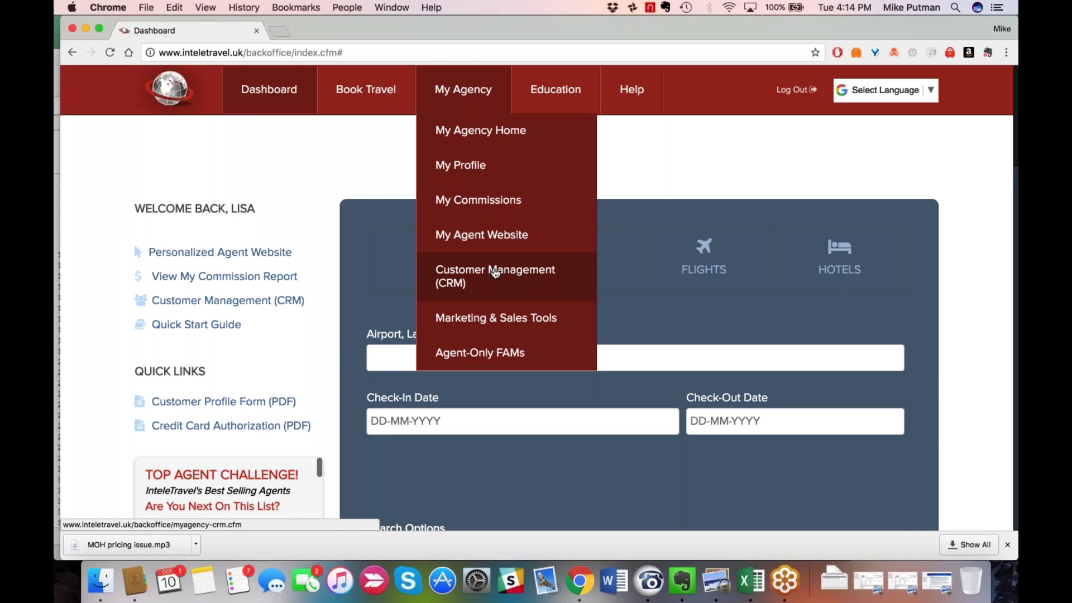
mouse_move(557, 101)
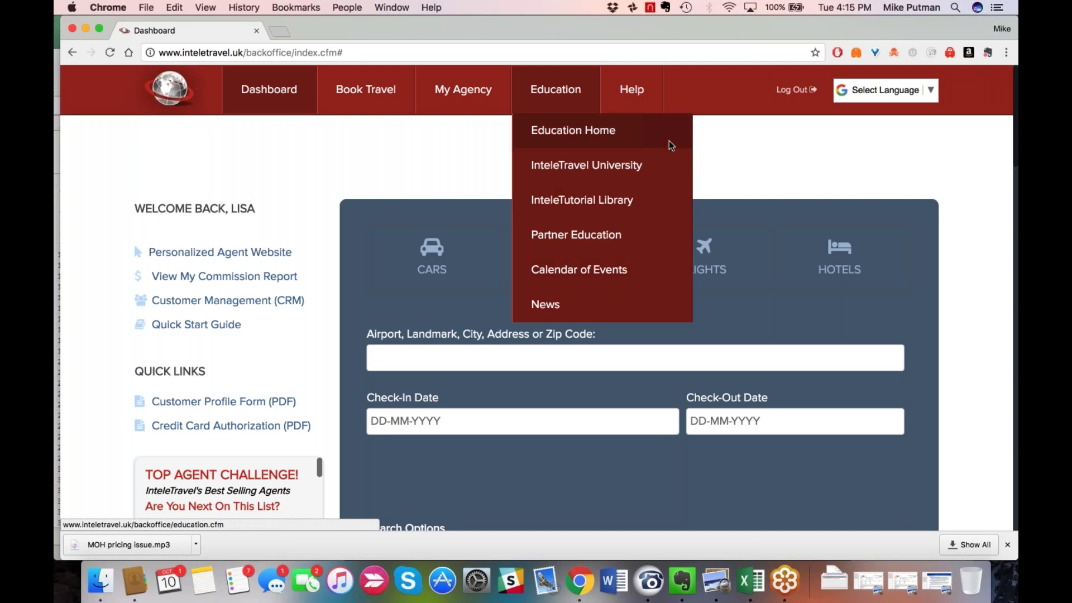
Dismiss the navigation dropdowns after the Help tab so only the Dashboard shows.
mouse_move(638, 101)
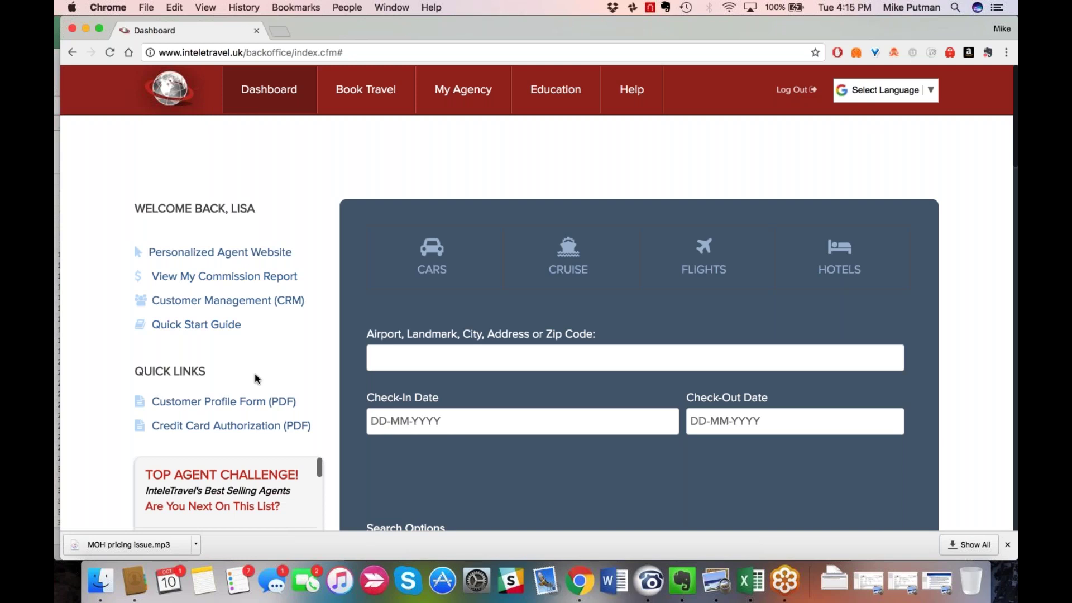
Scroll the Dashboard down to the Number of Rooms and Radius search fields.
scroll(255, 375, "down", 1)
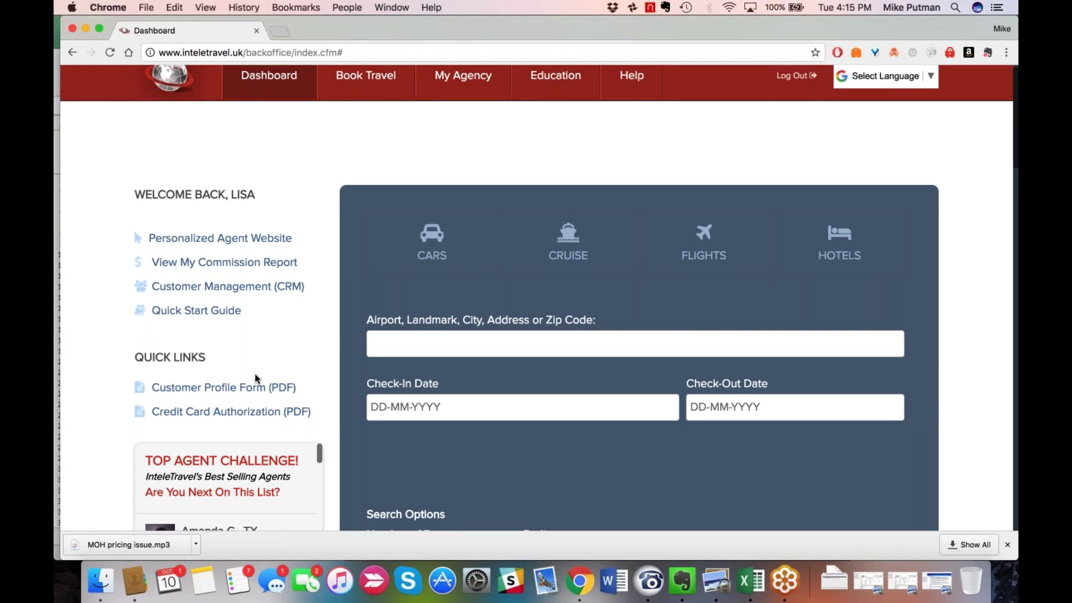
scroll(254, 378, "down", 1)
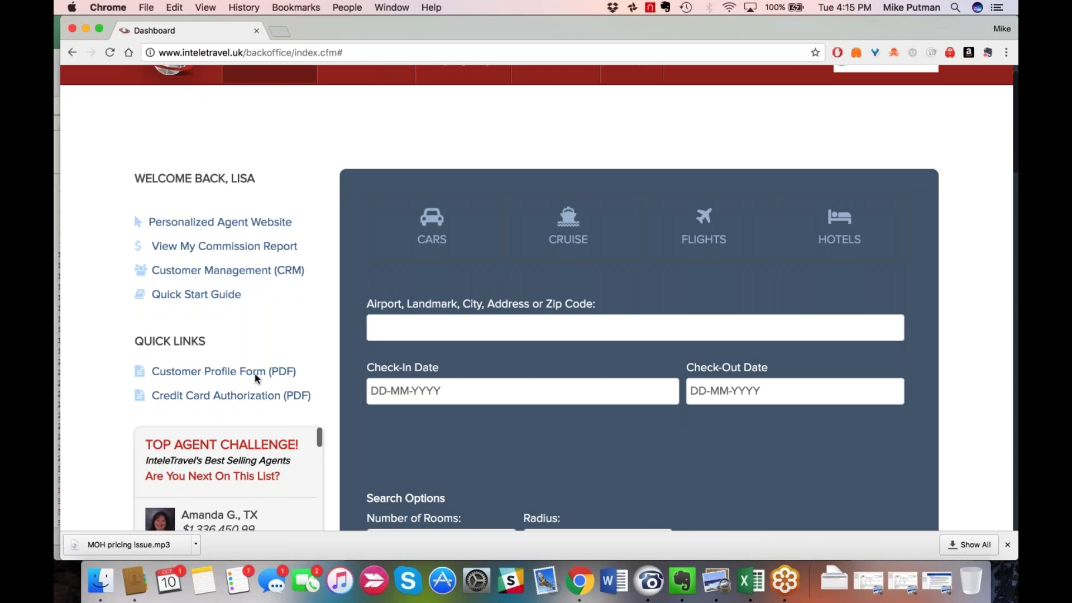
scroll(254, 373, "down", 2)
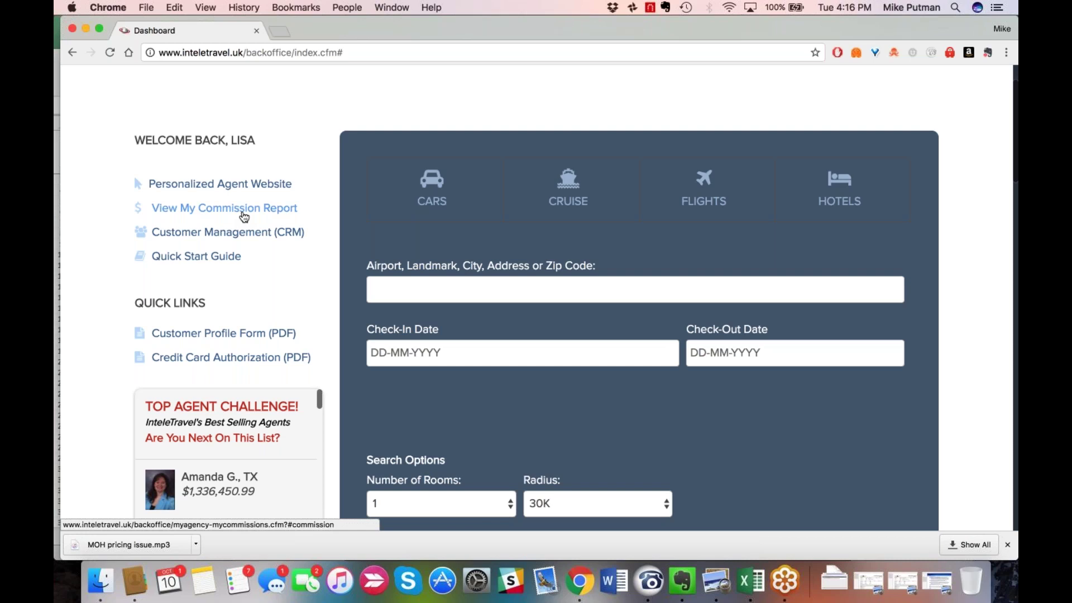
Open and look over the My Commissions report, then go back to the Dashboard.
left_click(244, 217)
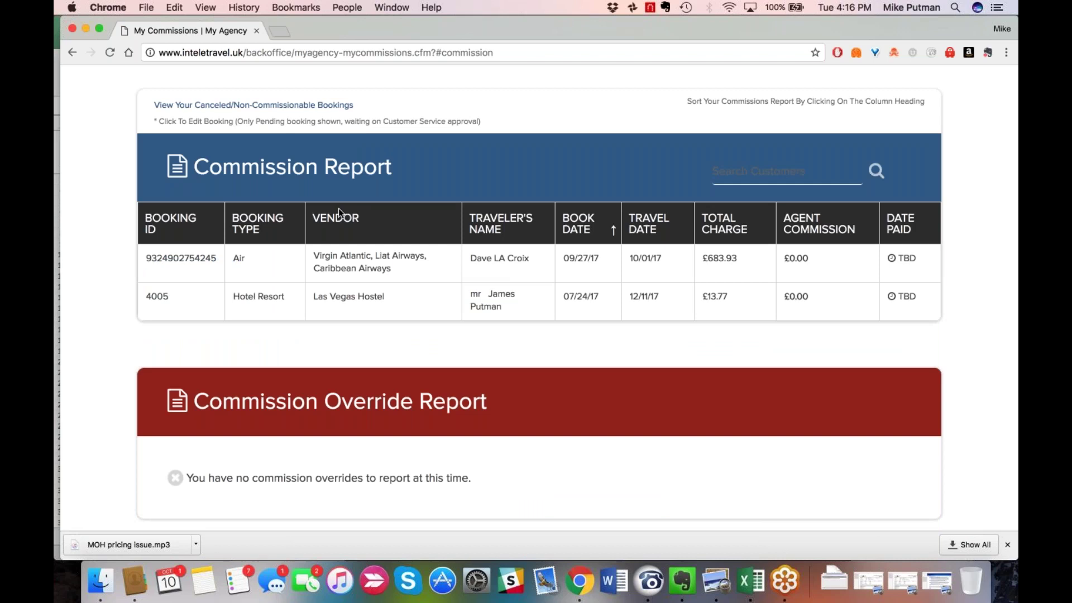
scroll(338, 209, "up", 1)
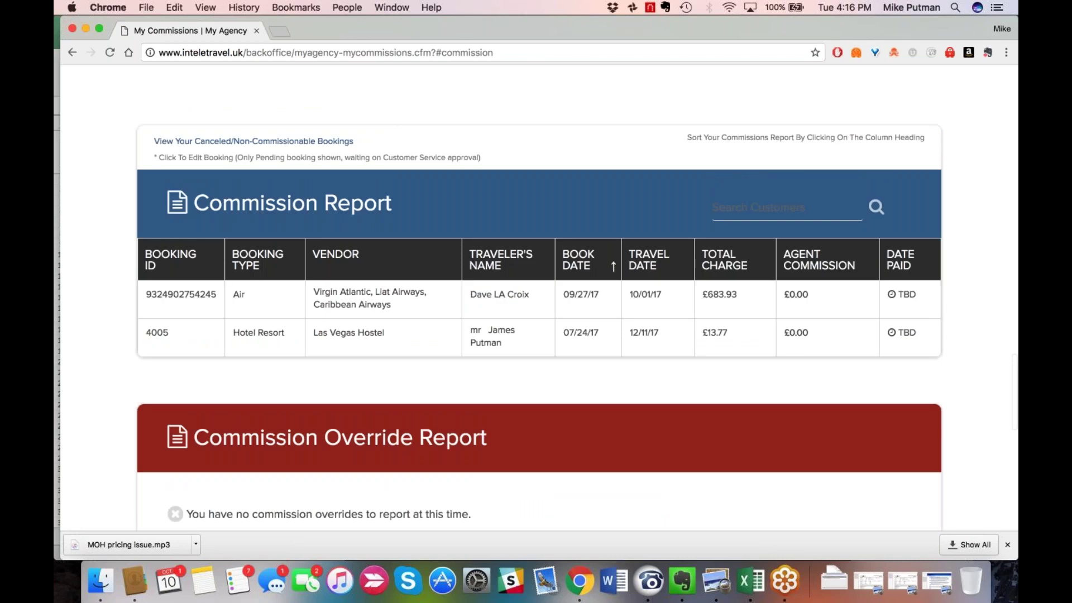
scroll(539, 297, "up", 3)
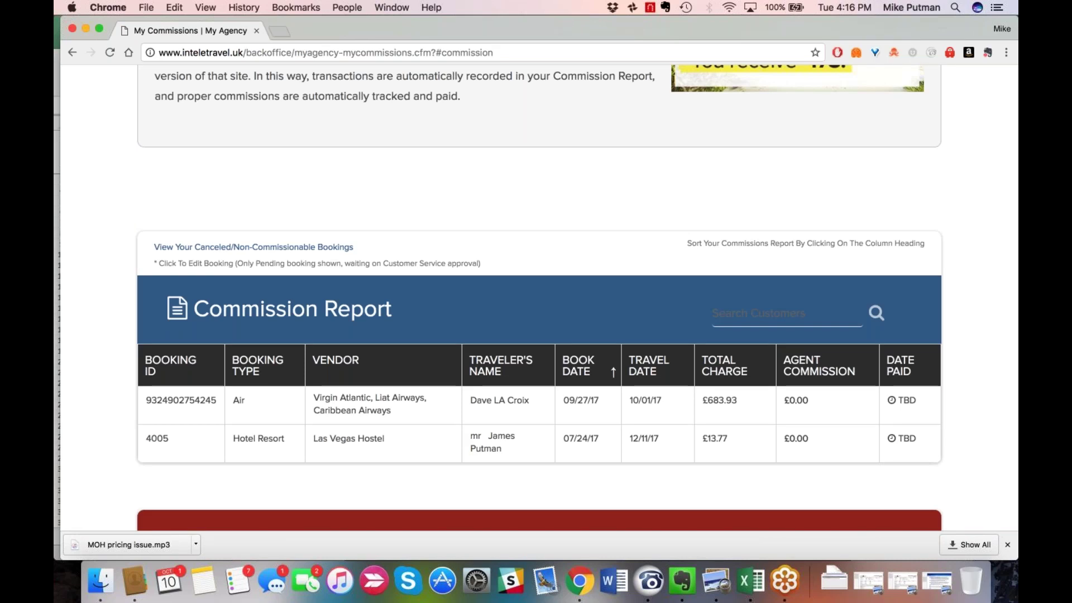
scroll(540, 284, "up", 7)
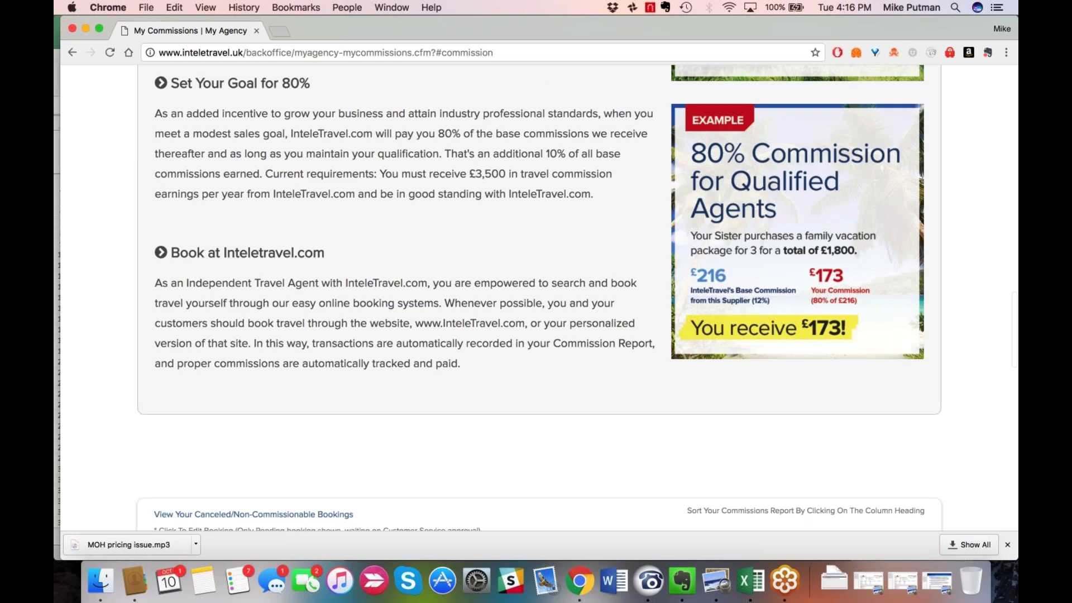
scroll(539, 297, "down", 4)
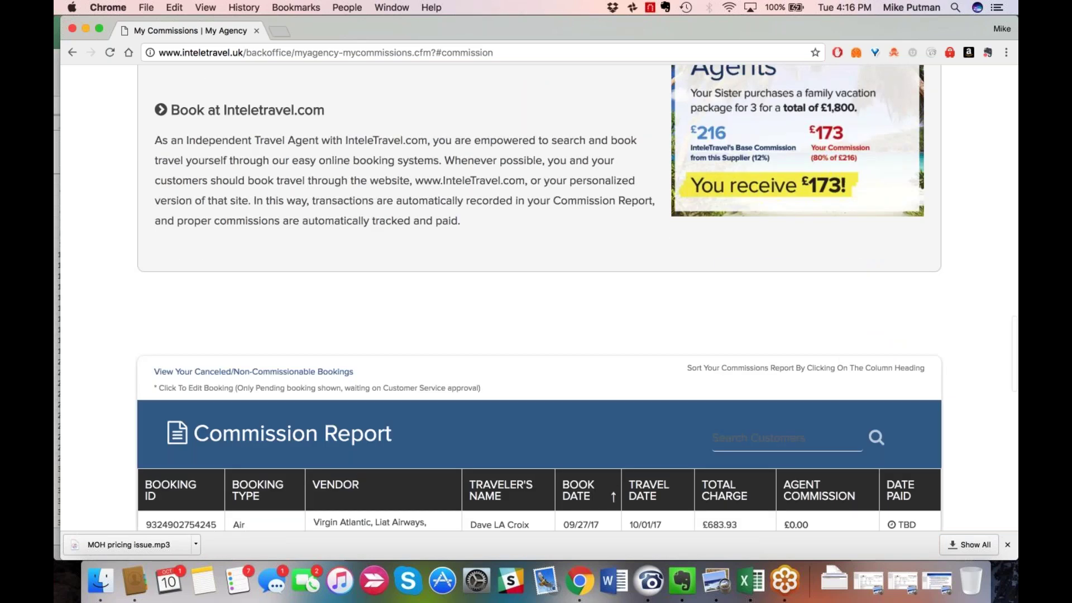
key("super+bracketleft")
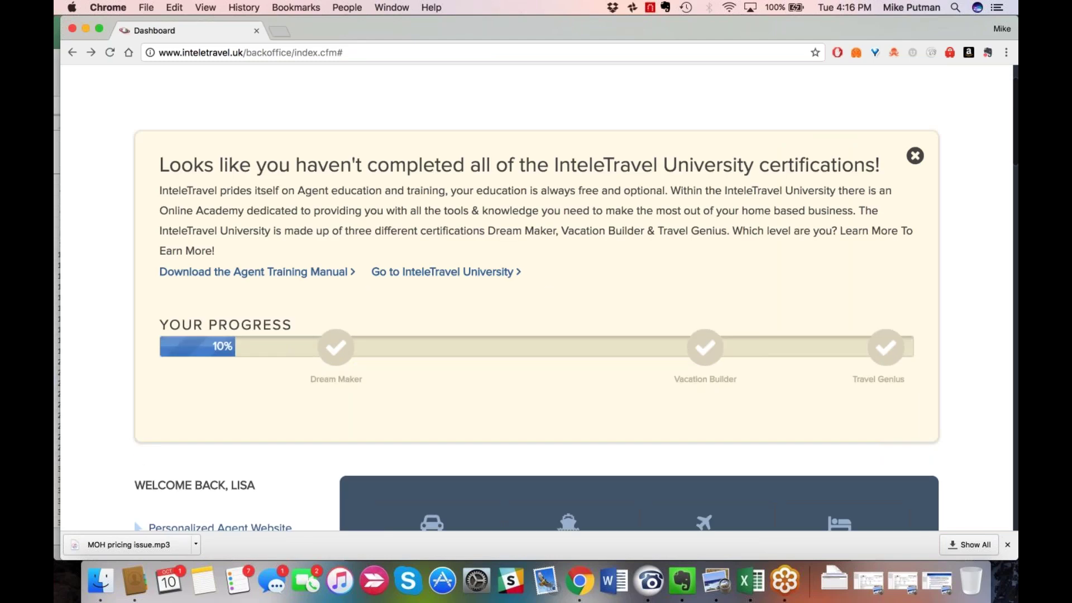
Open the 'Customer Profile Form (PDF)' quick link lower on the Dashboard in a new tab.
scroll(473, 378, "down", 1)
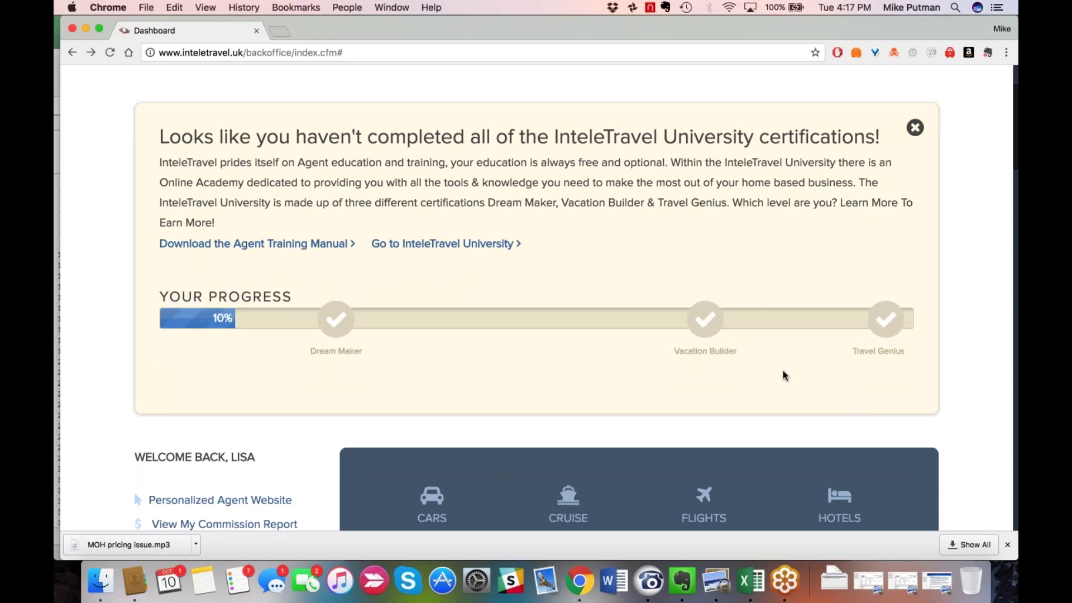
scroll(783, 375, "down", 1)
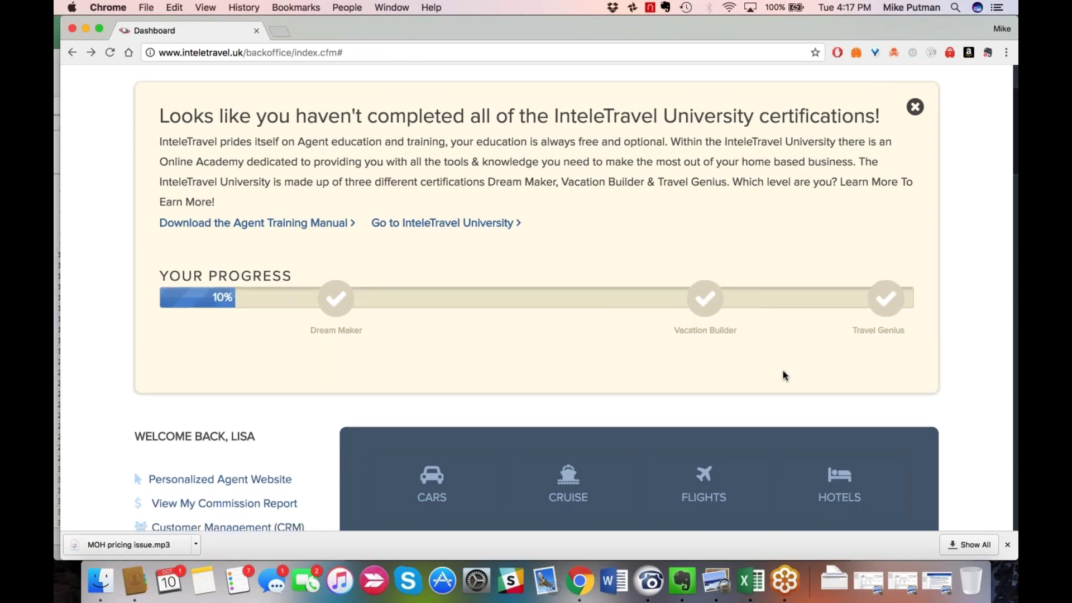
scroll(783, 371, "down", 4)
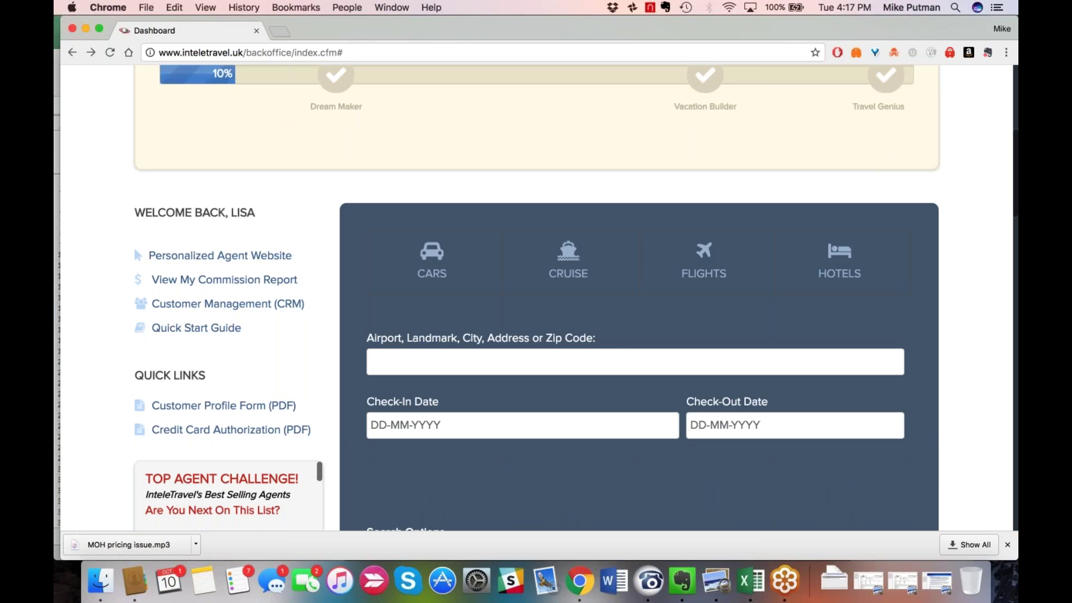
scroll(294, 316, "down", 2)
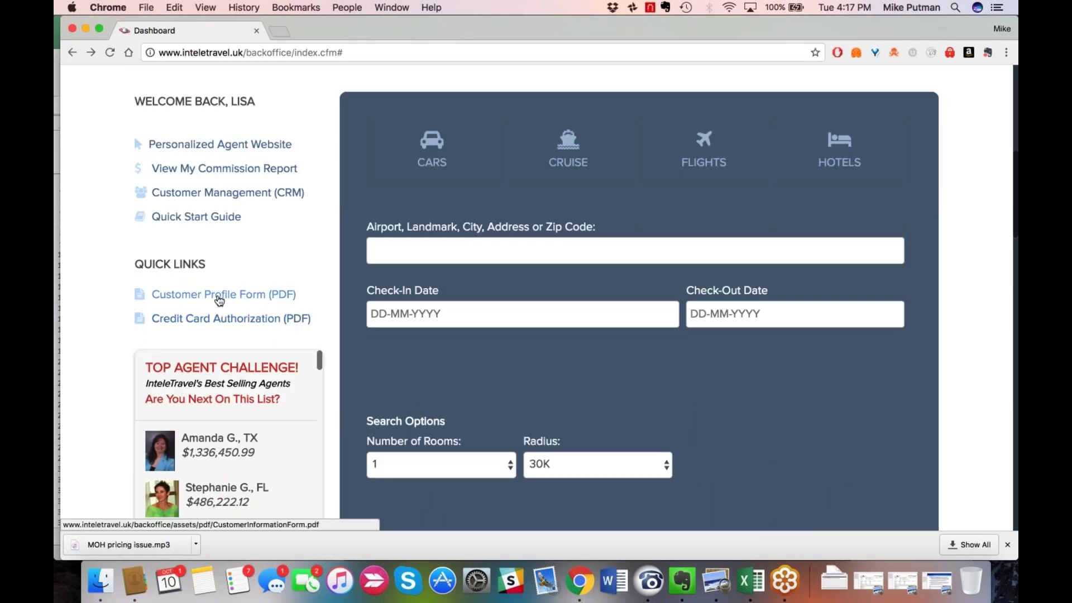
left_click(219, 298)
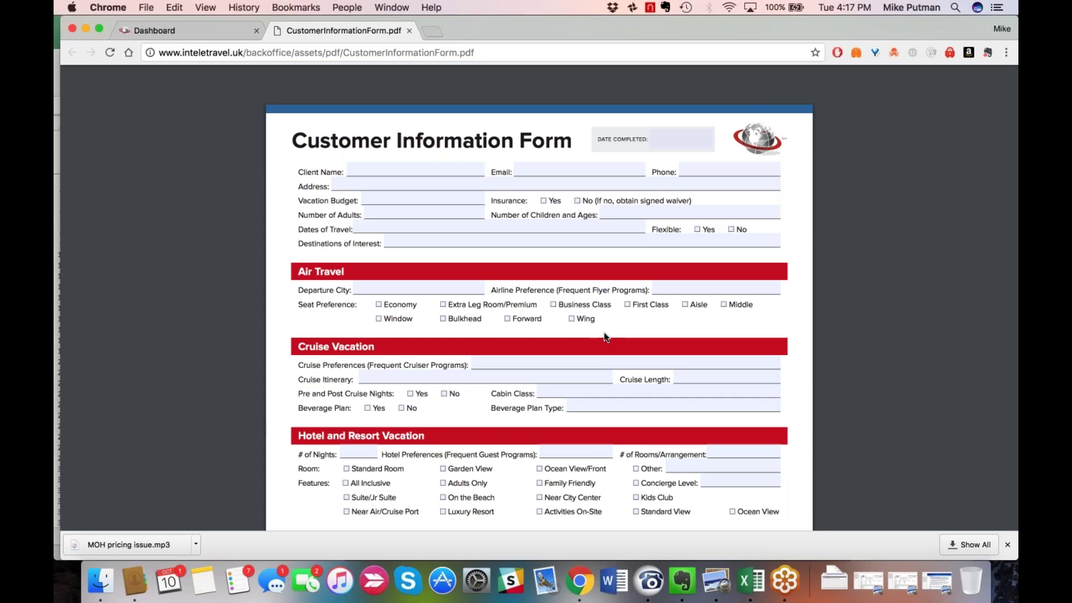
Read through CustomerInformationForm.pdf, then switch back to the Dashboard tab.
scroll(606, 337, "down", 1)
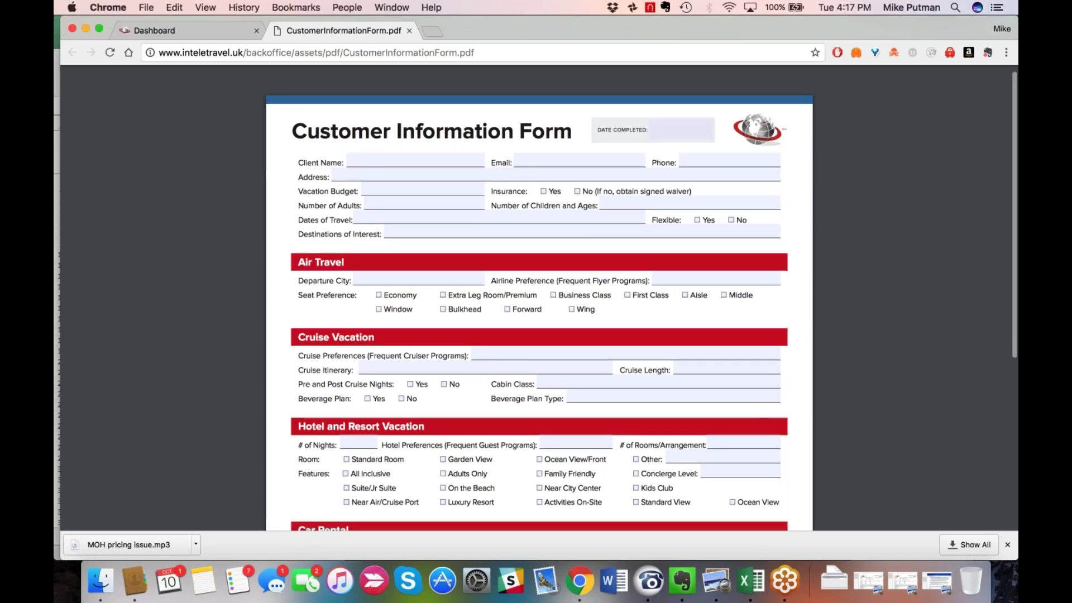
scroll(539, 301, "down", 1)
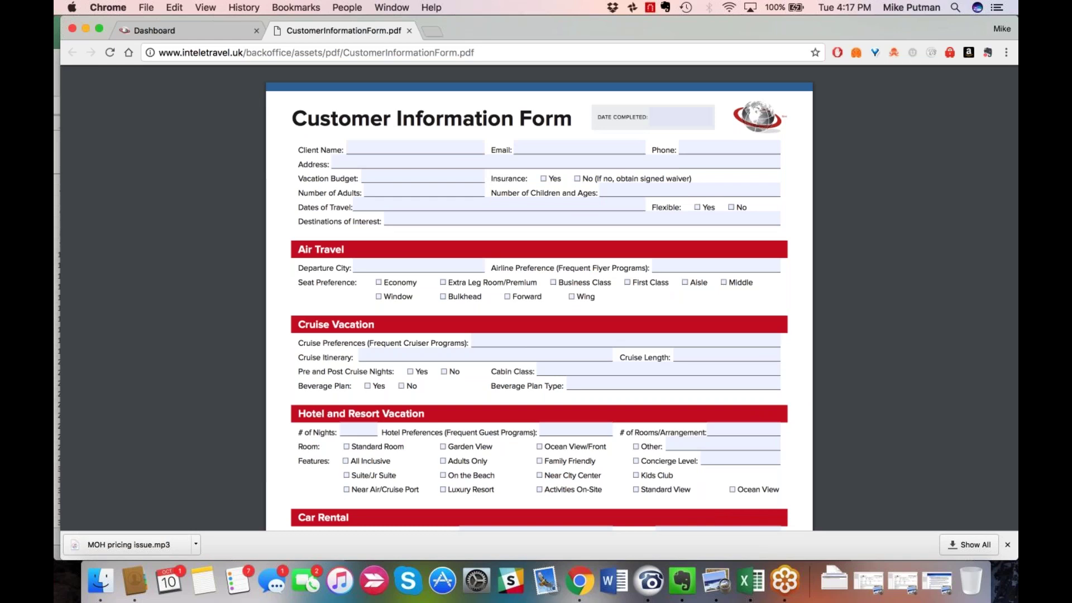
scroll(538, 301, "down", 1)
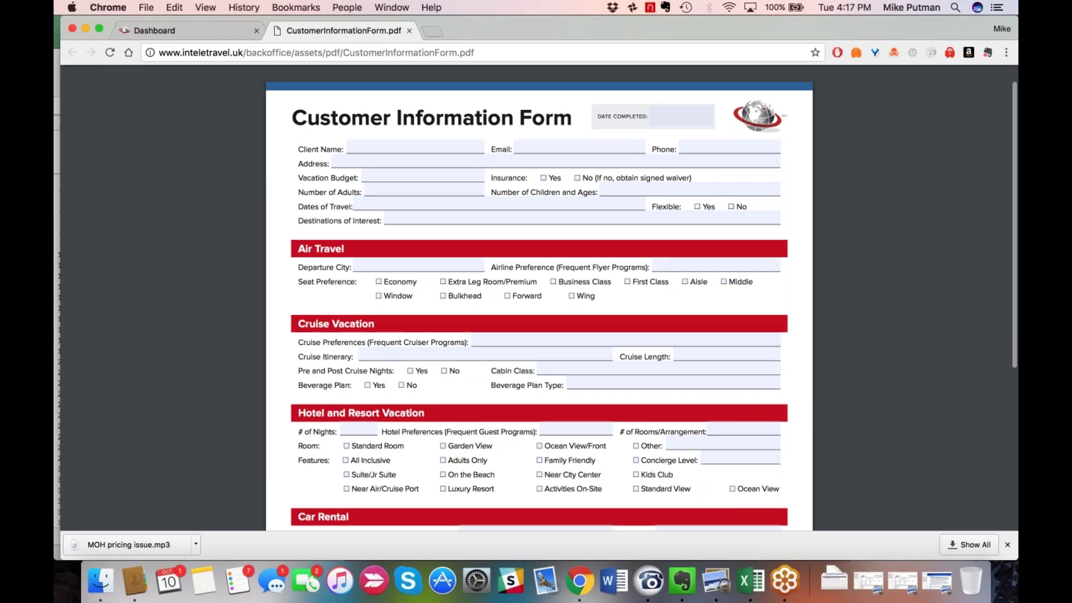
scroll(539, 301, "down", 2)
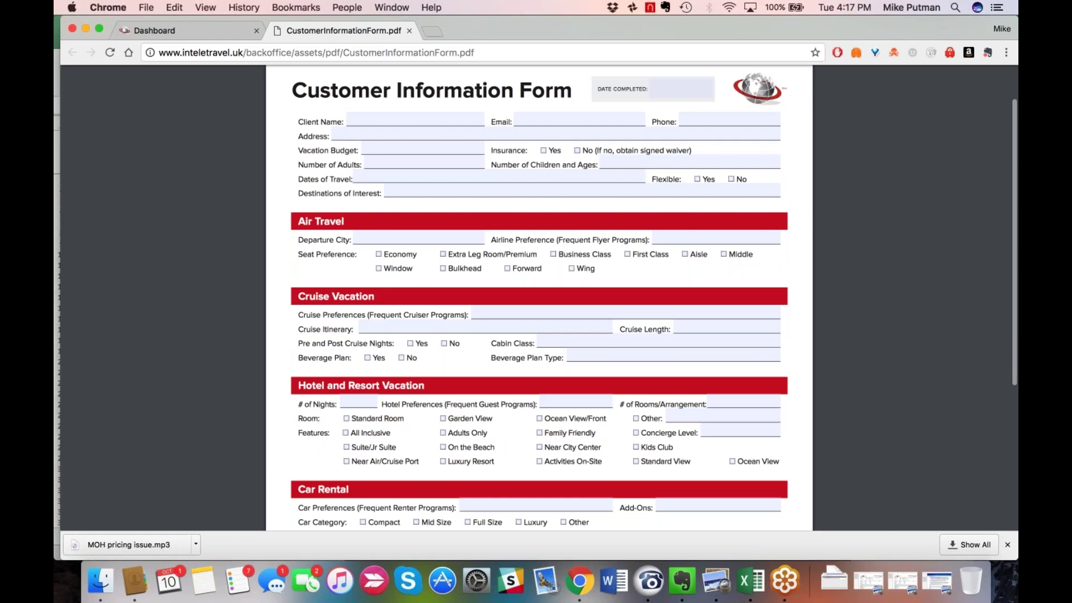
scroll(538, 301, "down", 1)
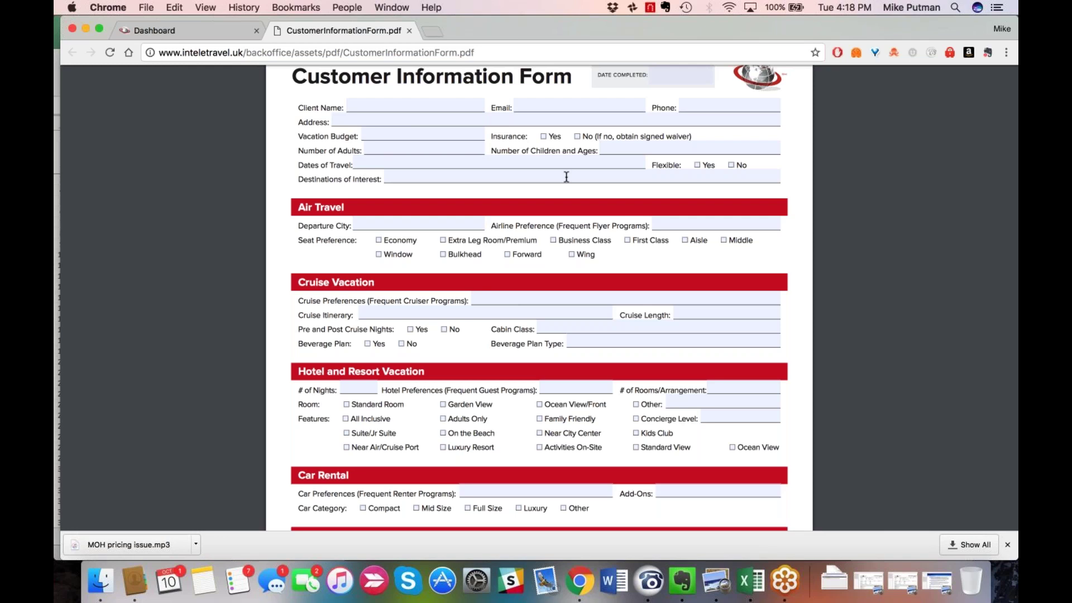
scroll(566, 177, "down", 1)
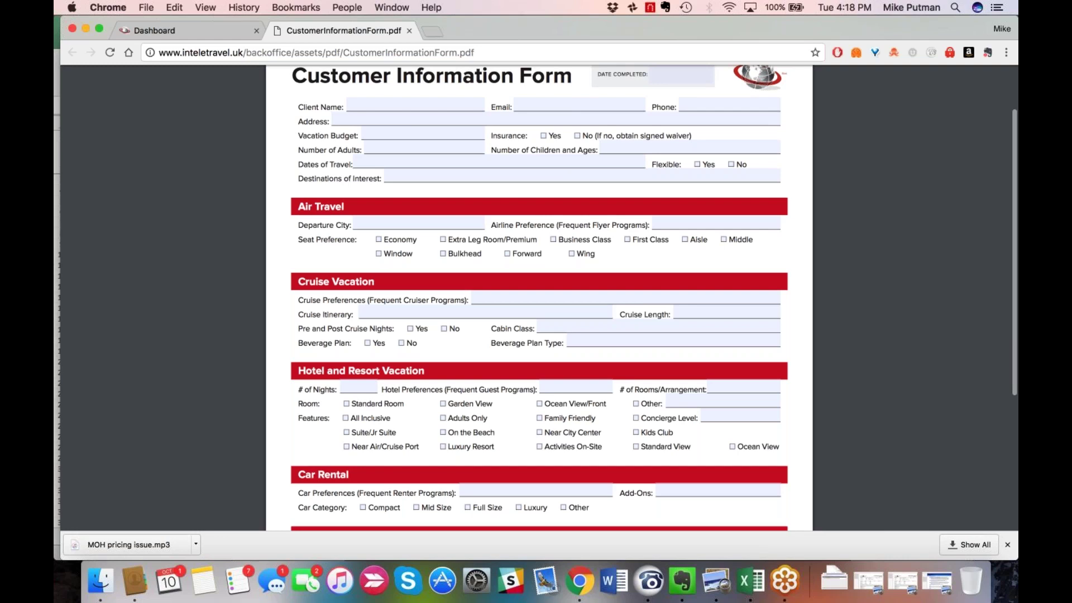
scroll(540, 297, "down", 3)
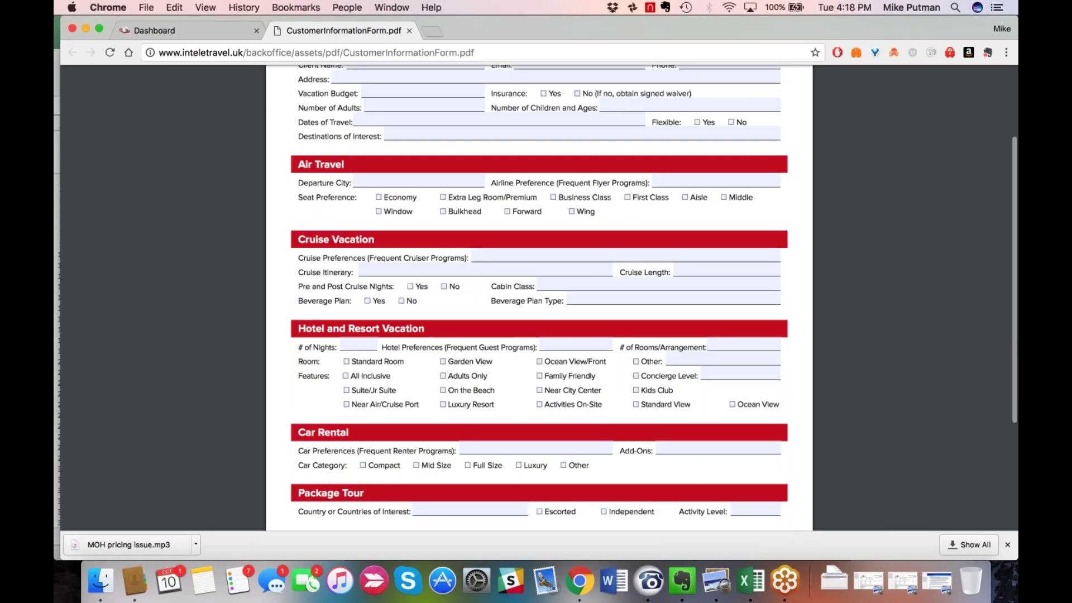
scroll(539, 298, "down", 5)
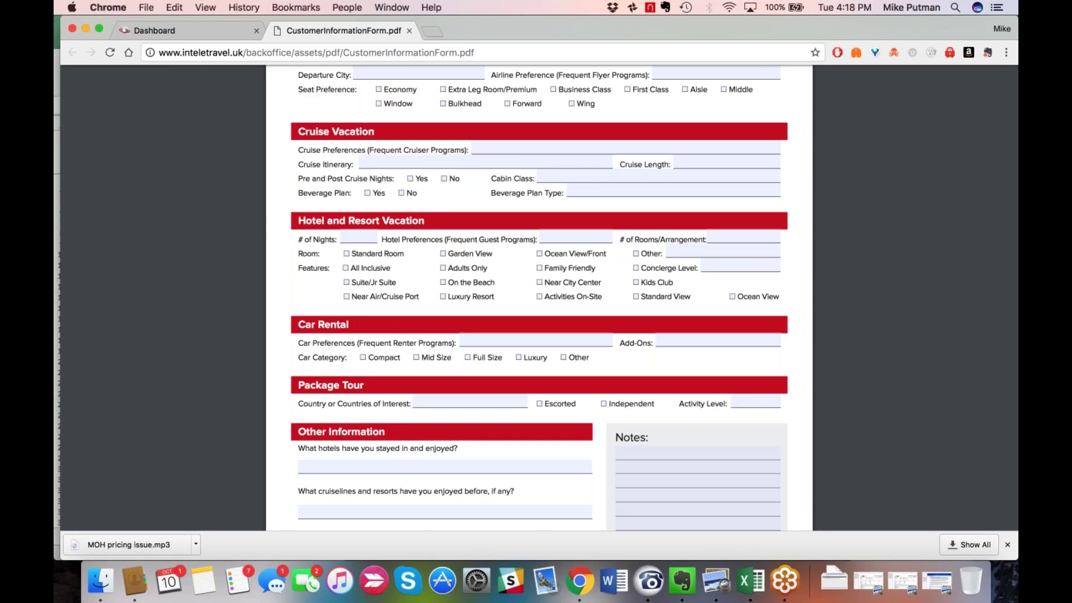
scroll(539, 298, "up", 9)
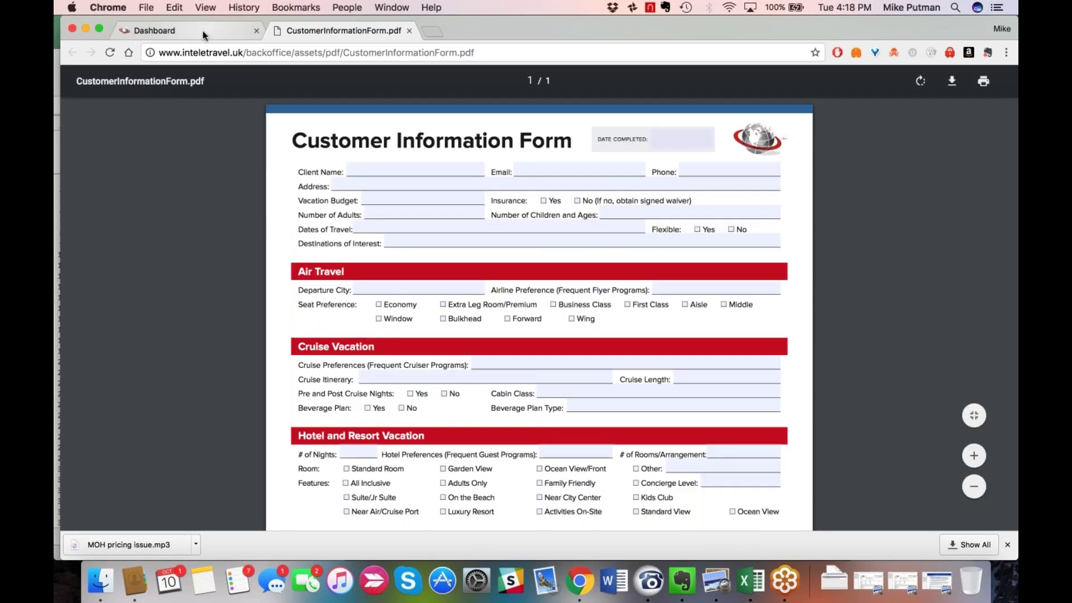
left_click(202, 31)
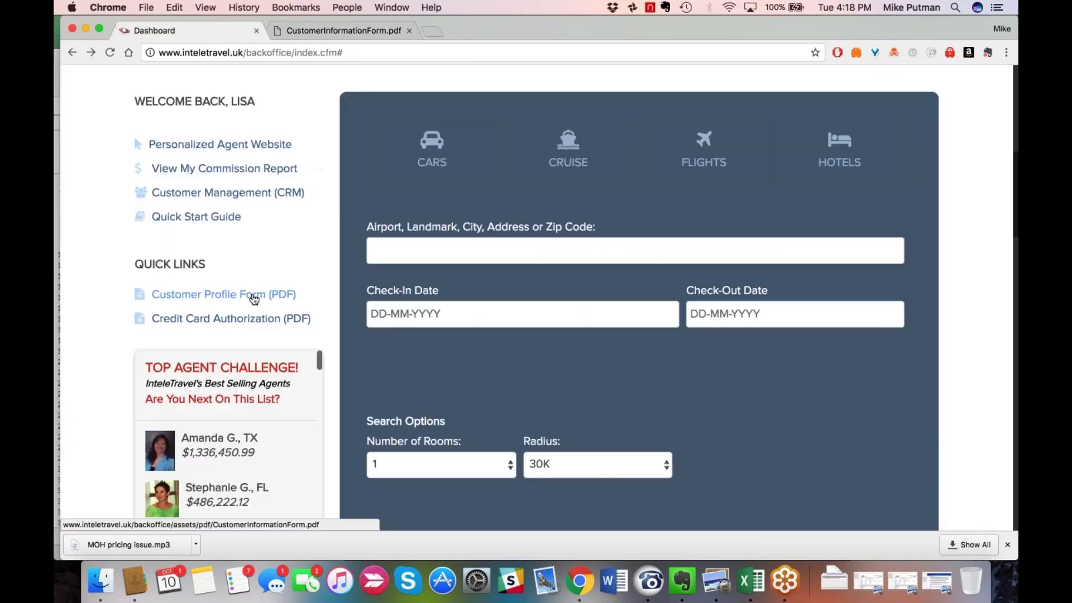
Start a Cars search with pick-up location LGW, London Gatwick.
left_click(426, 155)
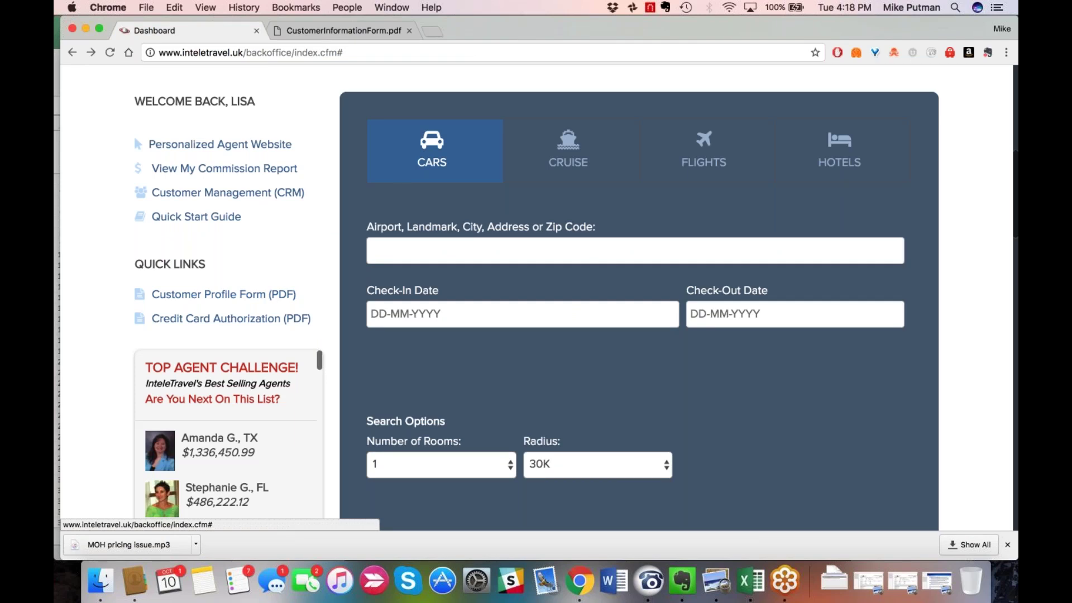
left_click(434, 151)
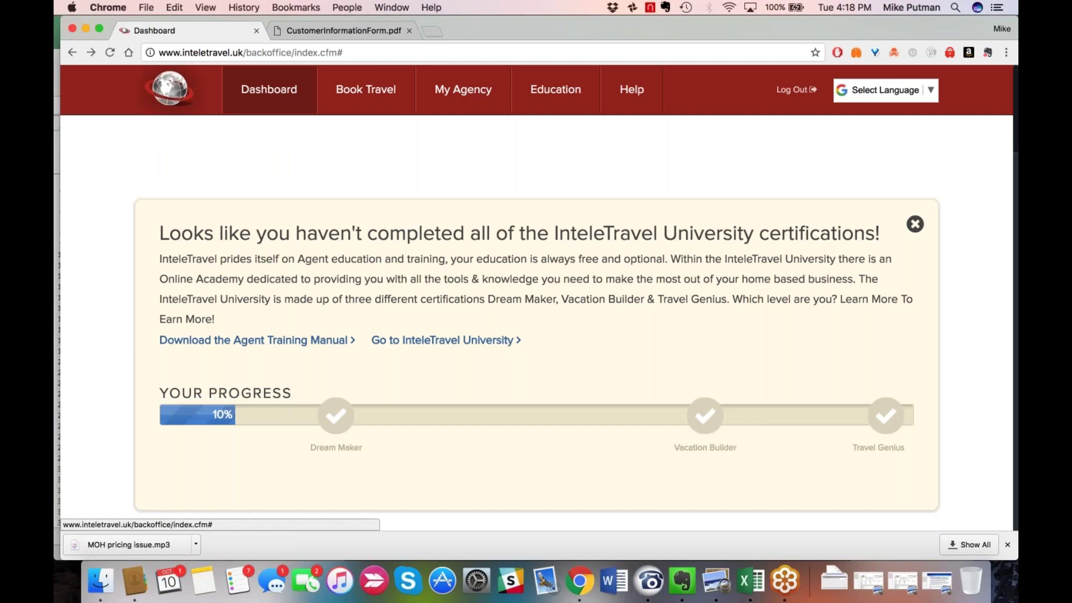
type("lgw")
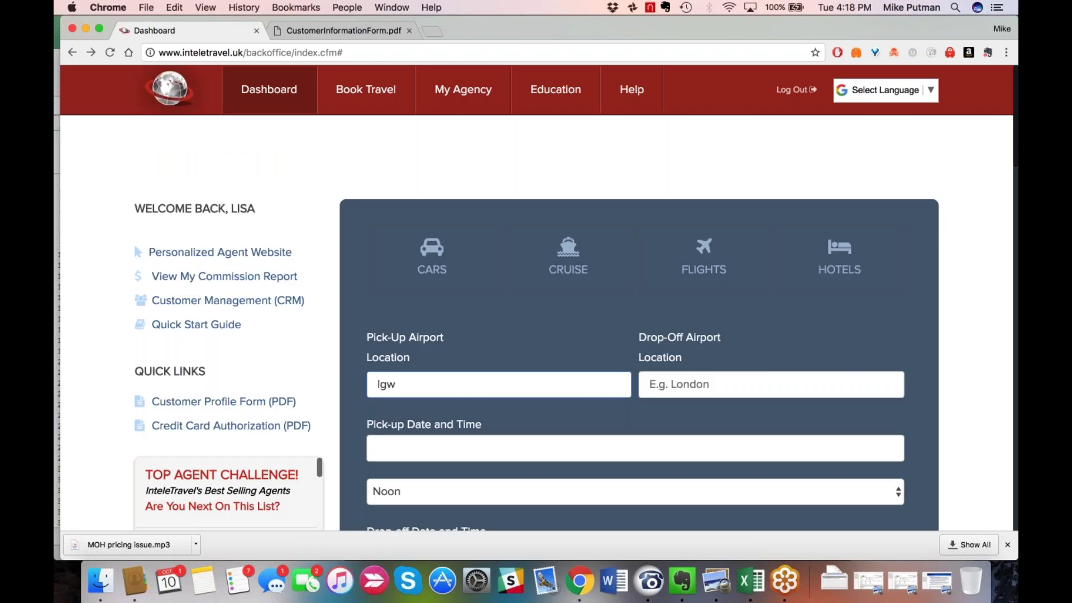
key("Return")
Set the drop-off location to London, Gatwick, United Kingdom (LGW).
left_click(676, 384)
type("lond")
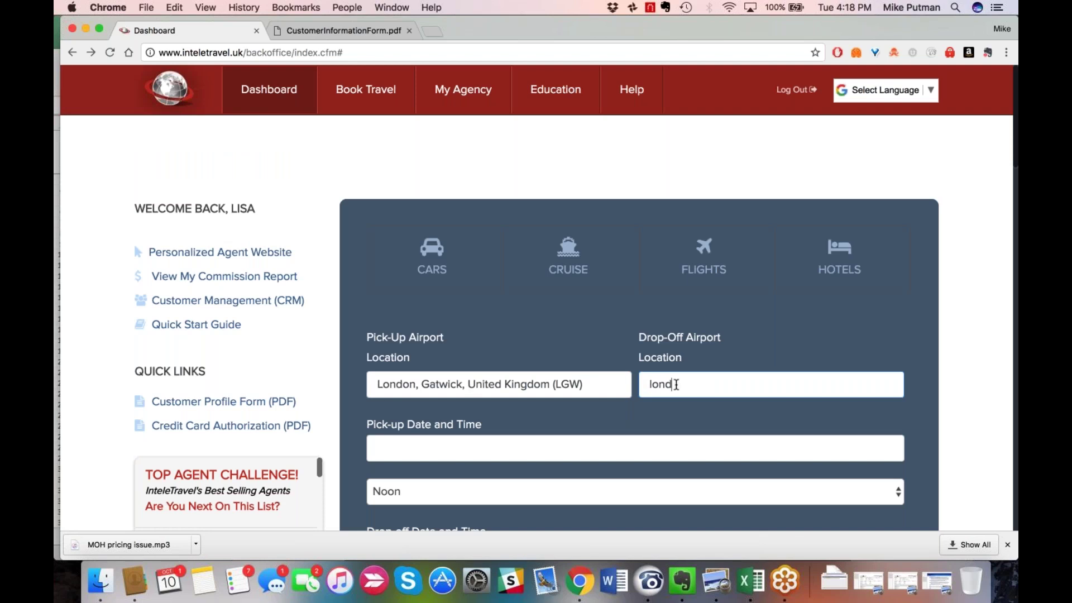
type("on")
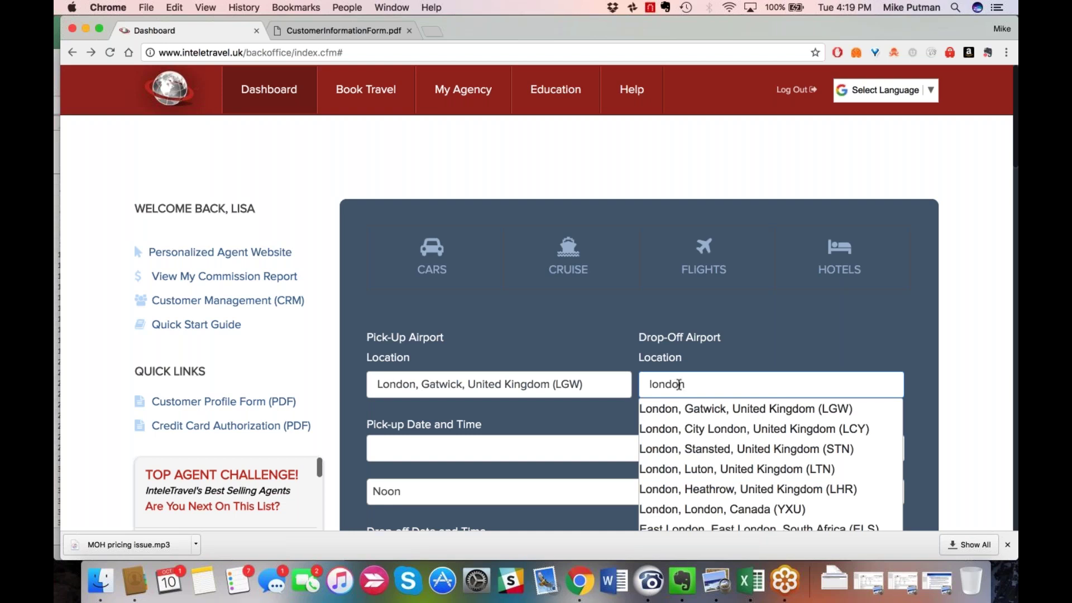
left_click(724, 410)
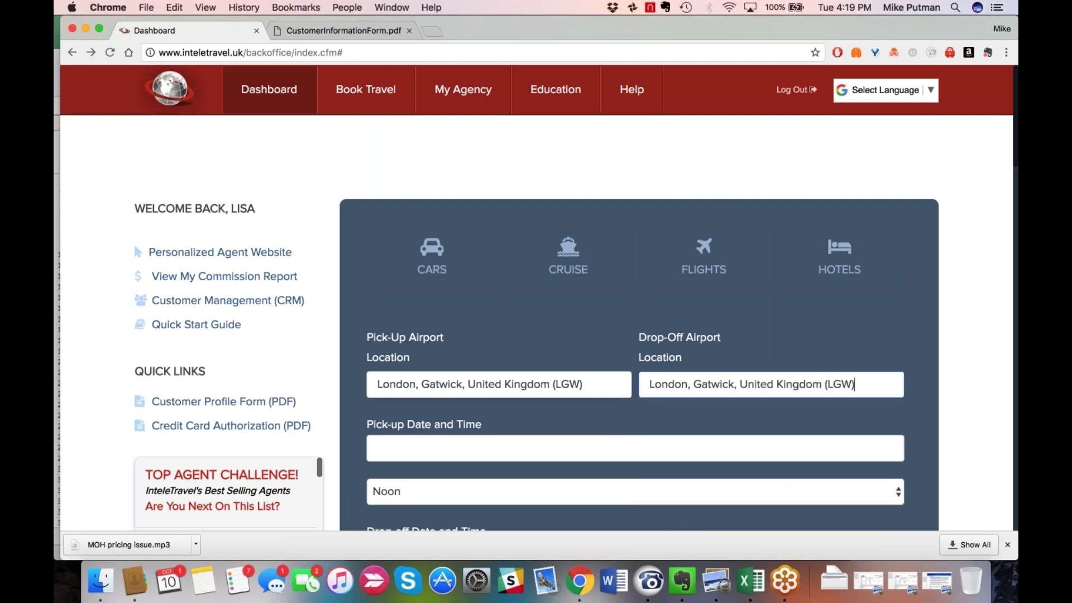
left_click(556, 449)
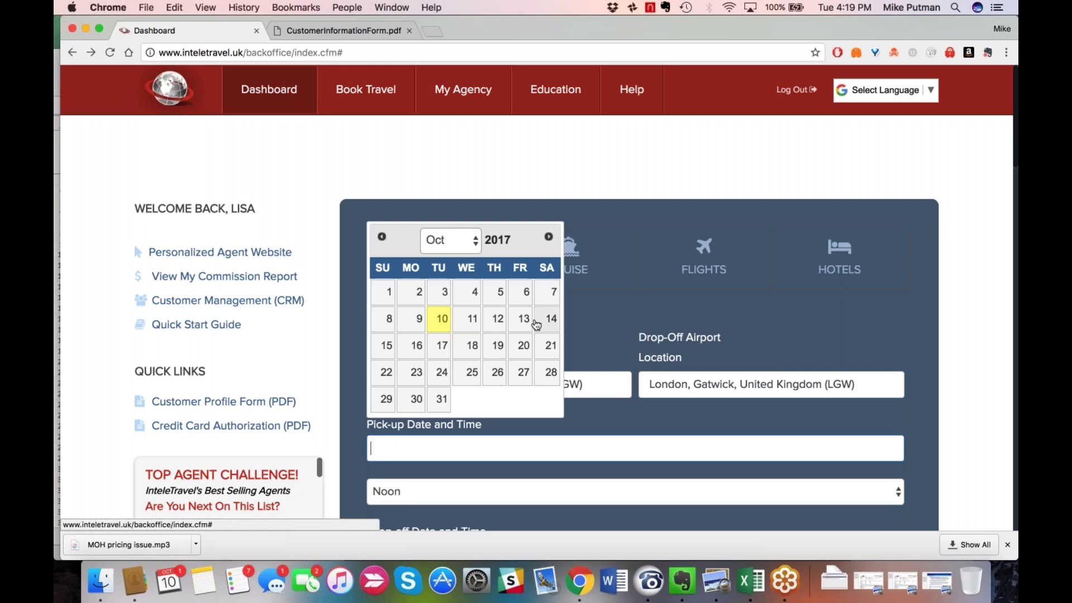
Set the car pick-up to 20 October 2017 at 13:00 PM.
left_click(519, 350)
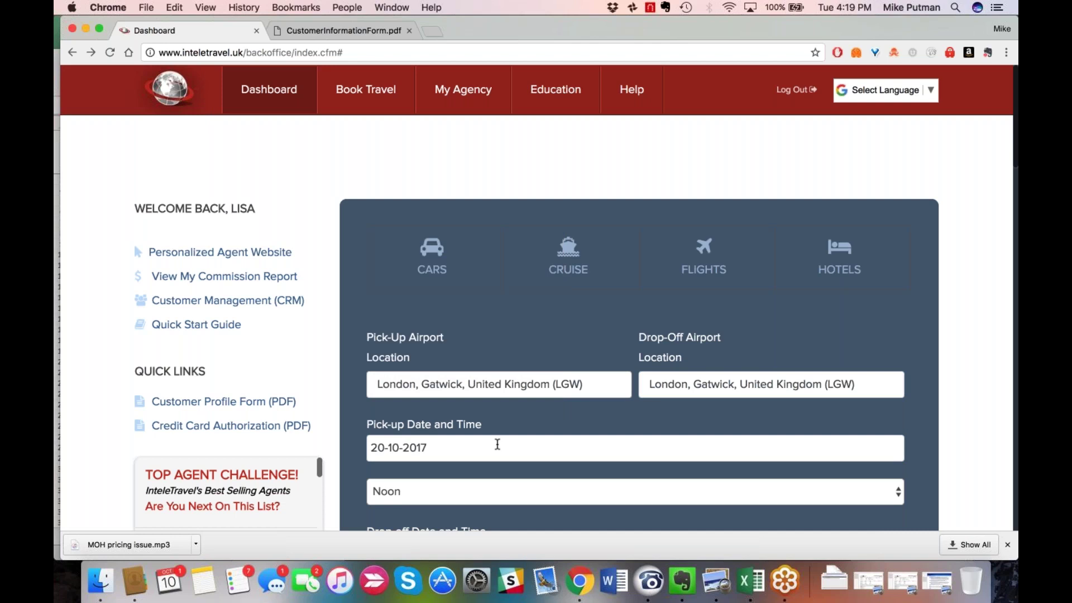
scroll(502, 444, "down", 1)
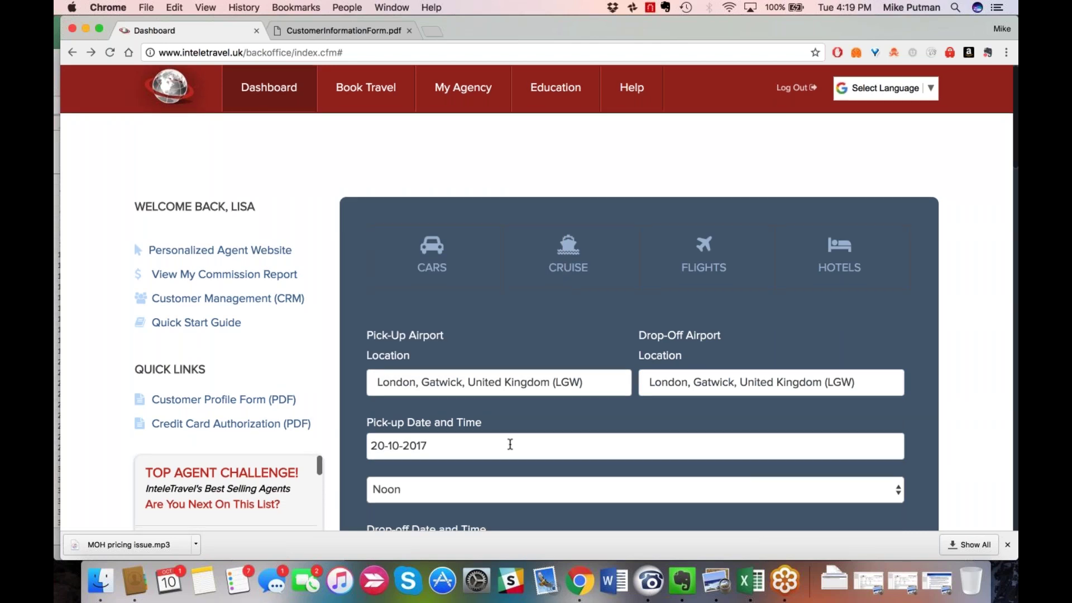
scroll(510, 443, "down", 3)
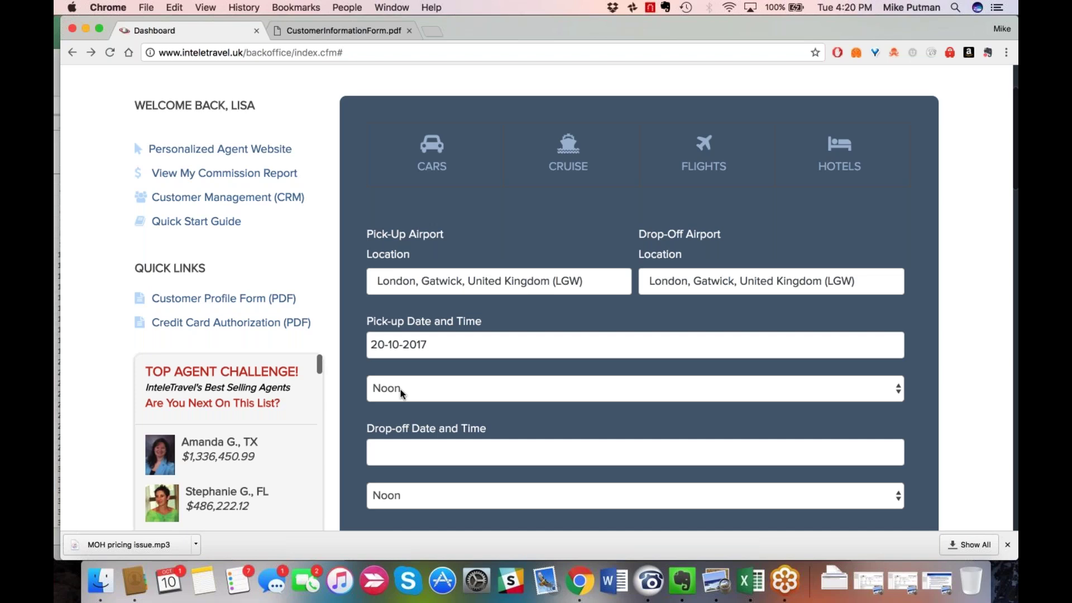
left_click(903, 393)
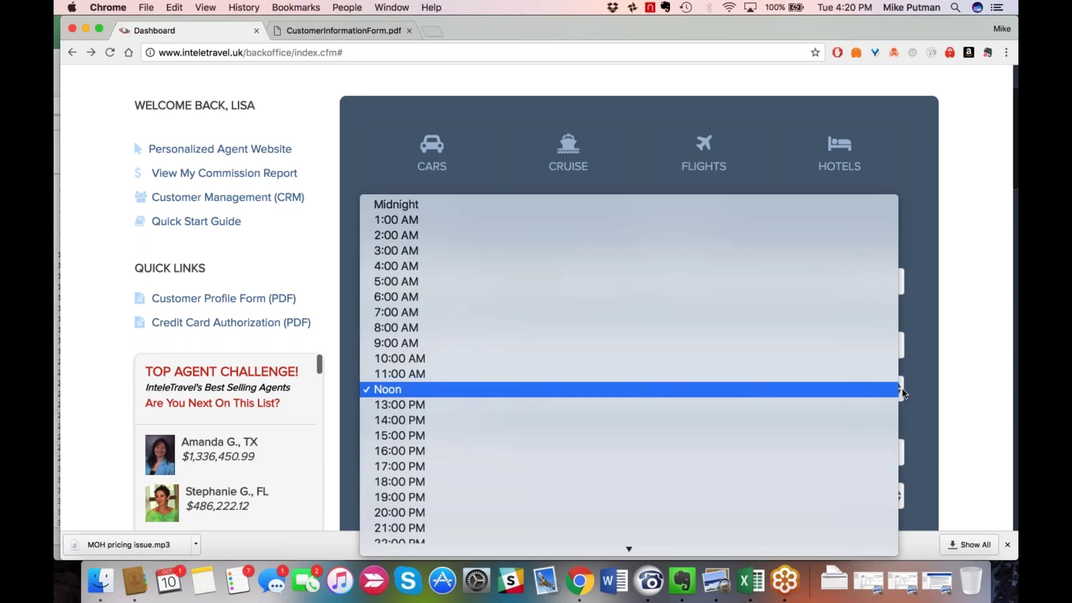
left_click(828, 411)
Set the drop-off date to 21 October and run the car rental search.
left_click(492, 451)
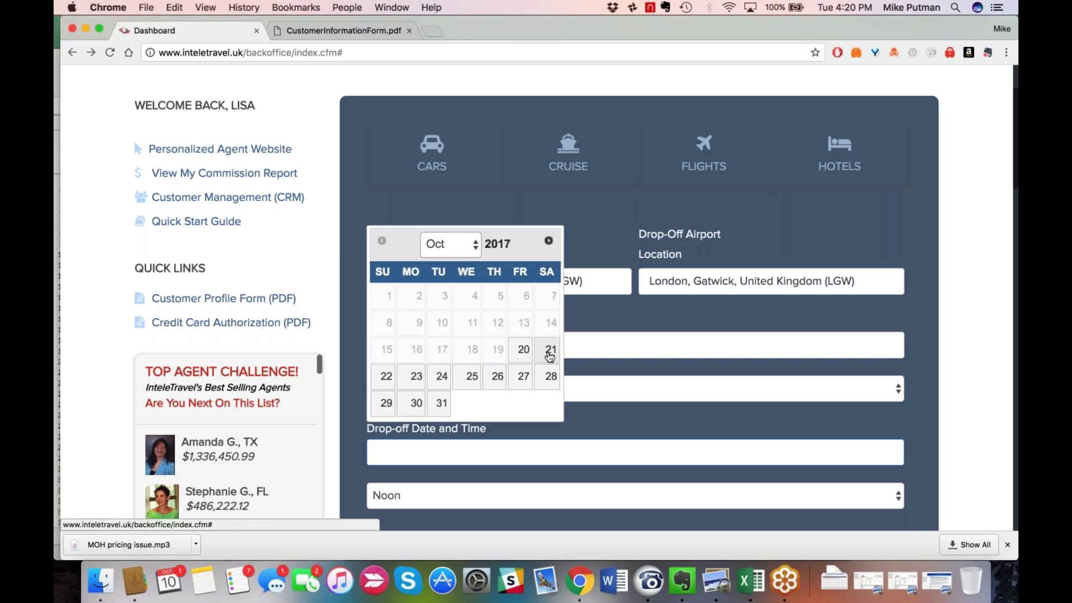
left_click(550, 352)
scroll(504, 388, "down", 3)
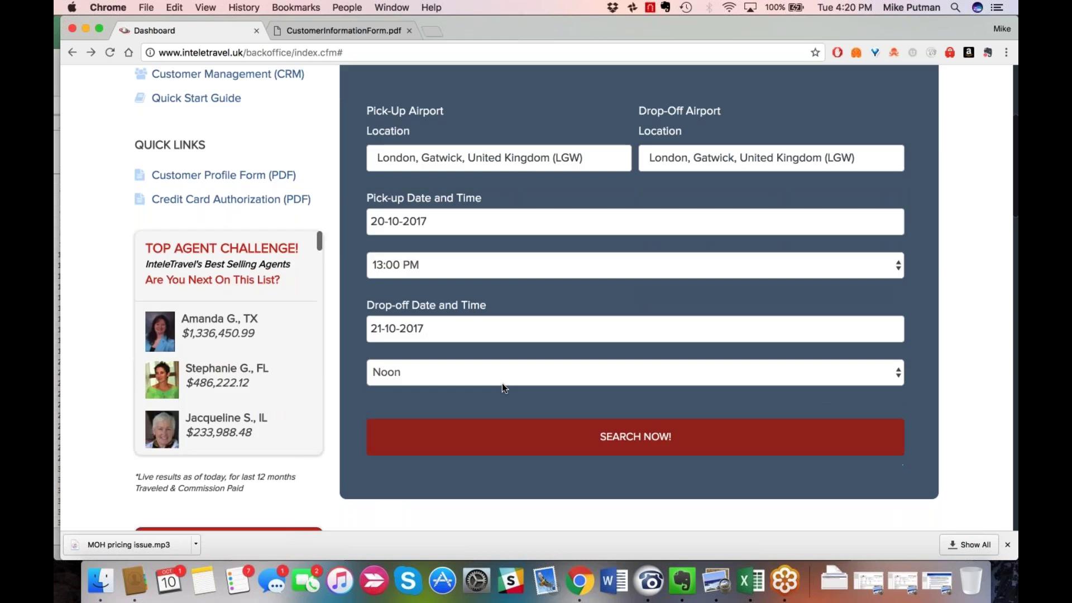
left_click(535, 430)
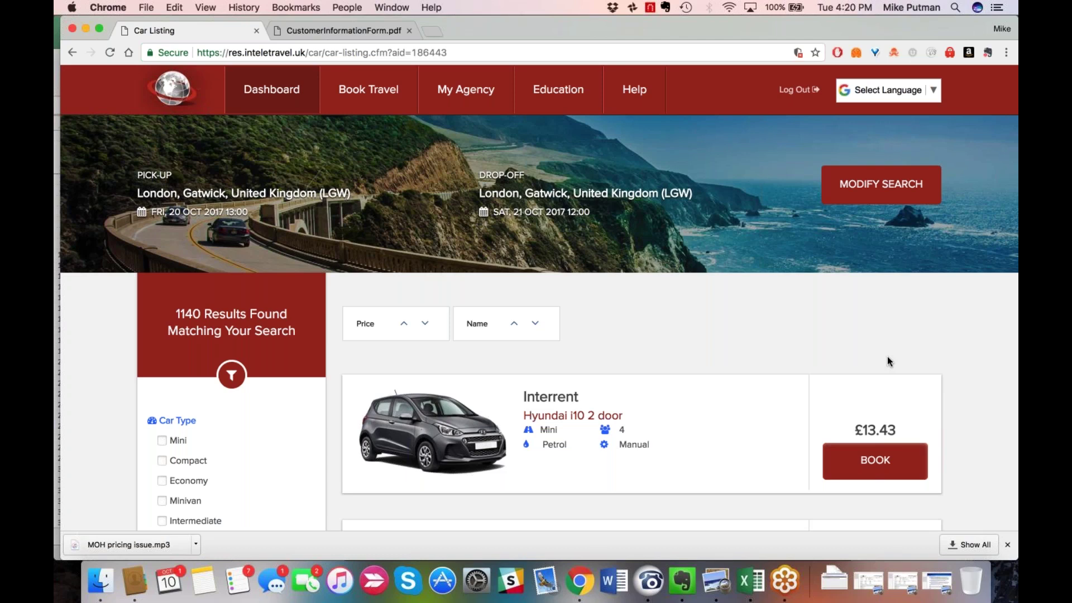
Scroll through the 1140 Gatwick car results and back up to the £13.43 Interrent Hyundai i10.
scroll(887, 358, "down", 1)
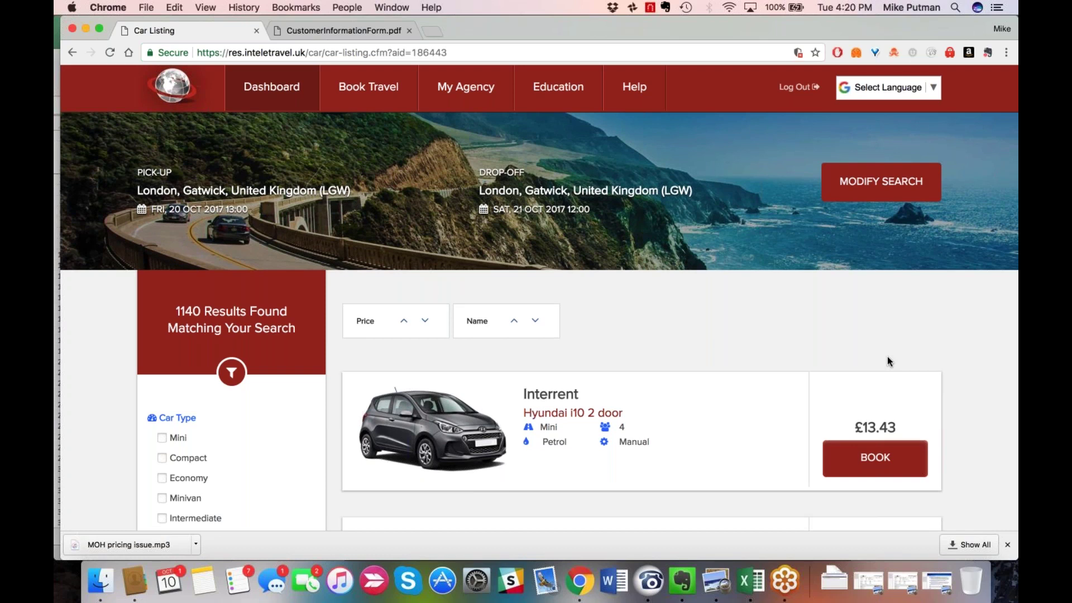
scroll(888, 360, "down", 1)
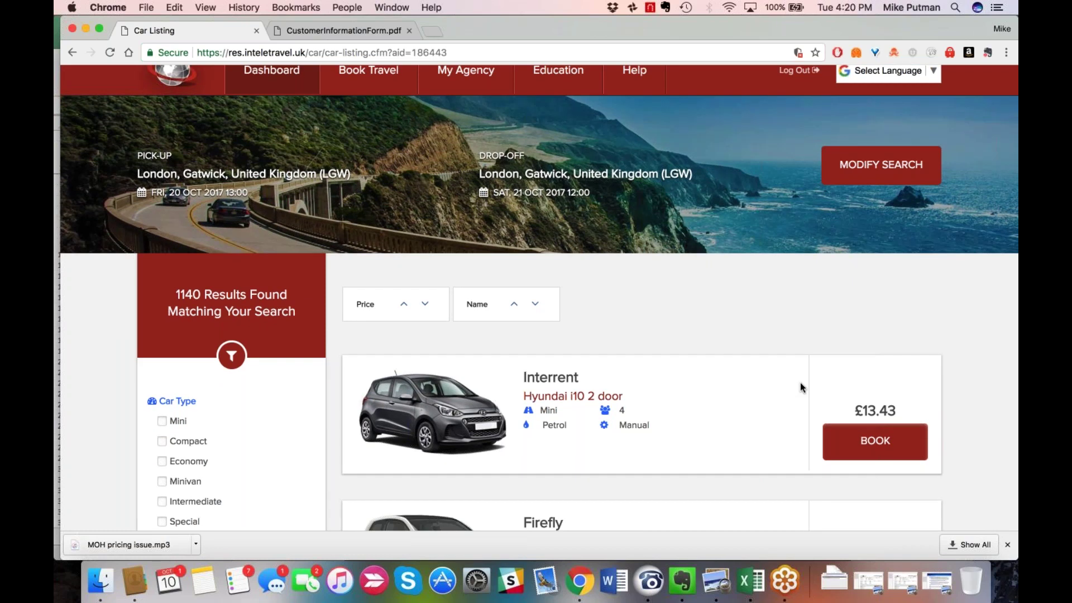
scroll(799, 383, "down", 5)
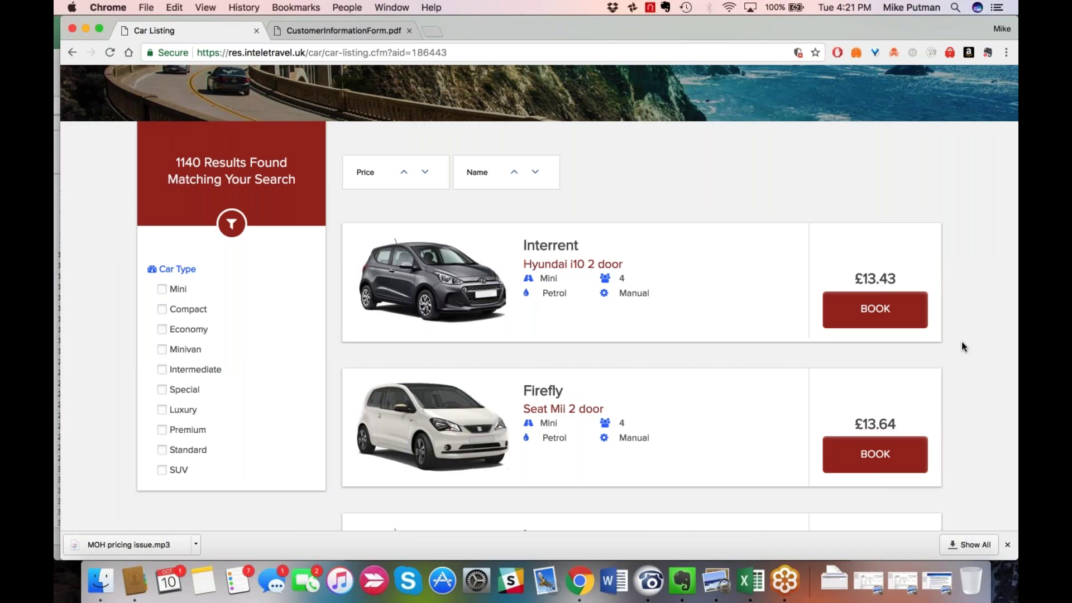
scroll(961, 346, "down", 1)
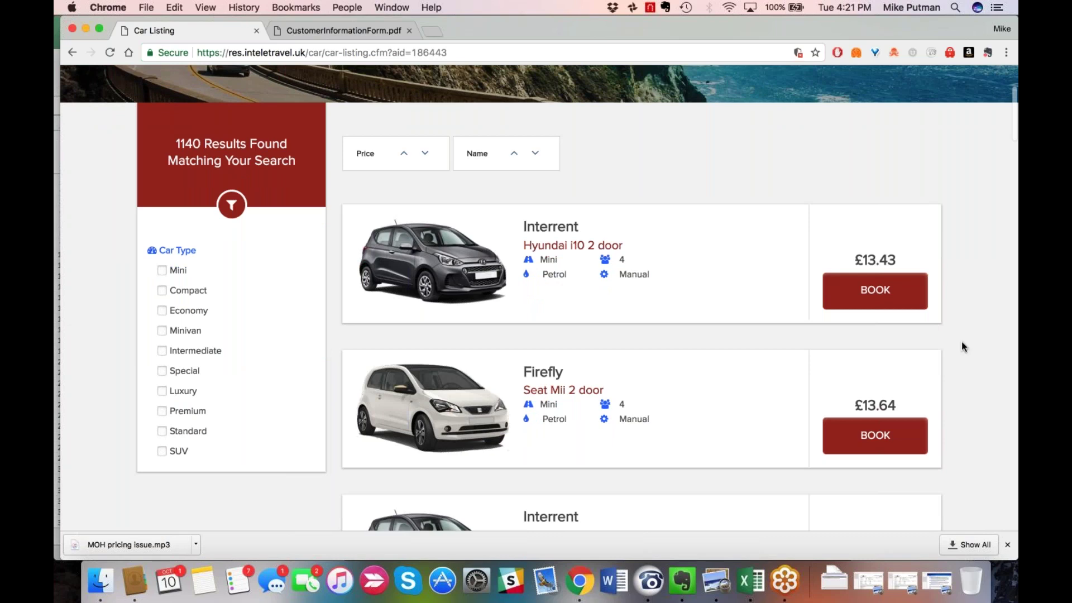
scroll(961, 346, "down", 1)
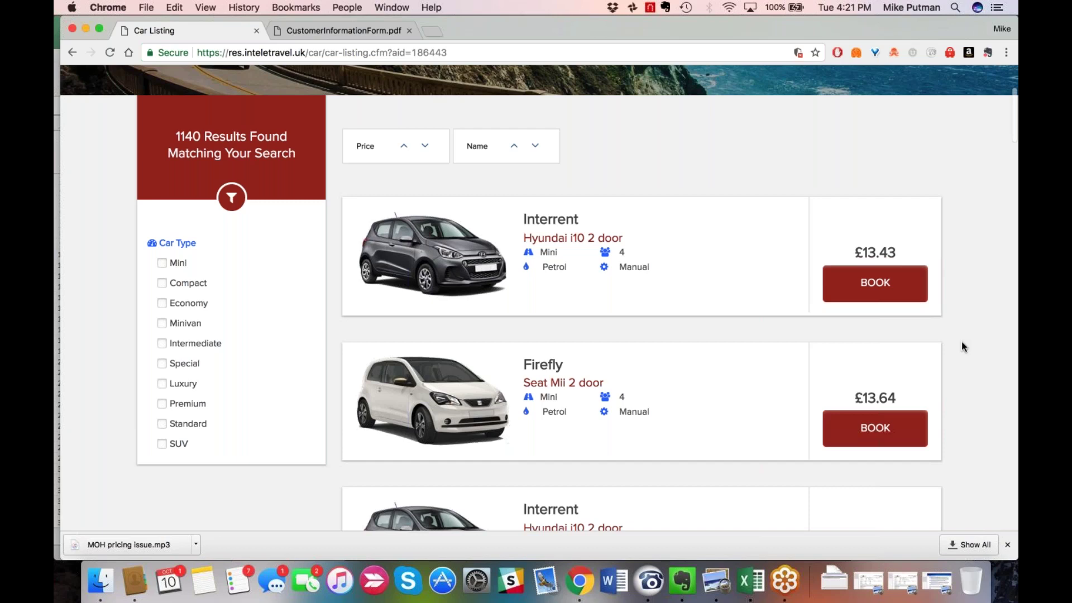
scroll(961, 346, "up", 3)
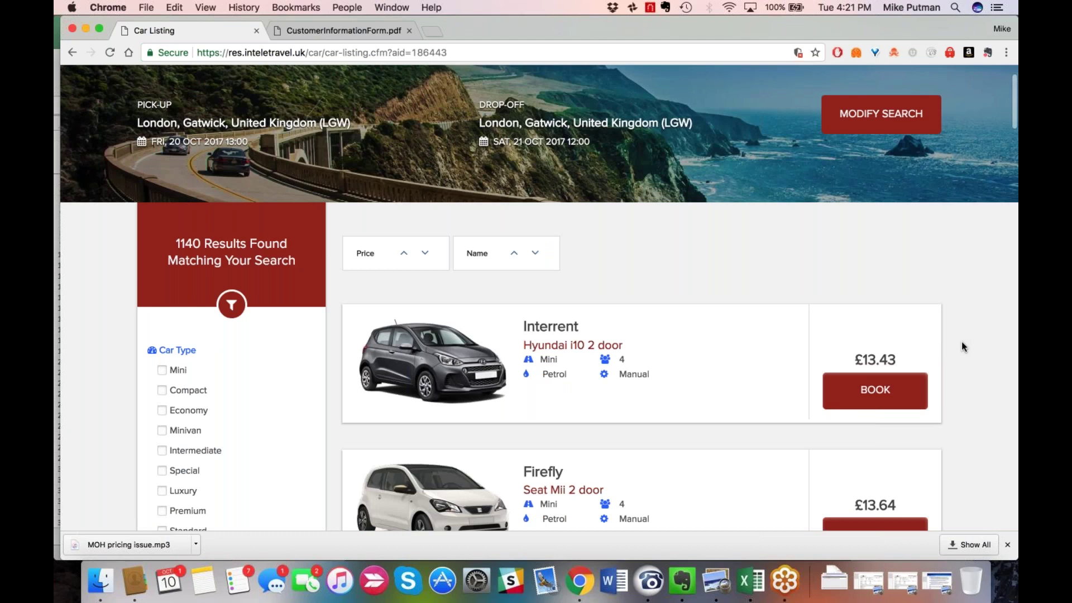
scroll(961, 342, "down", 4)
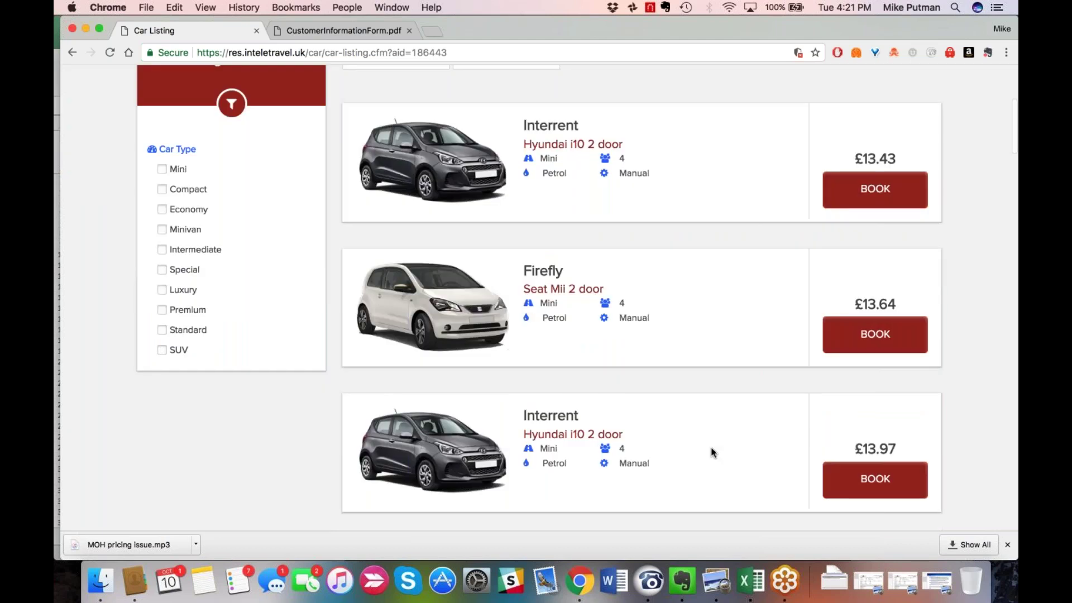
scroll(711, 451, "down", 10)
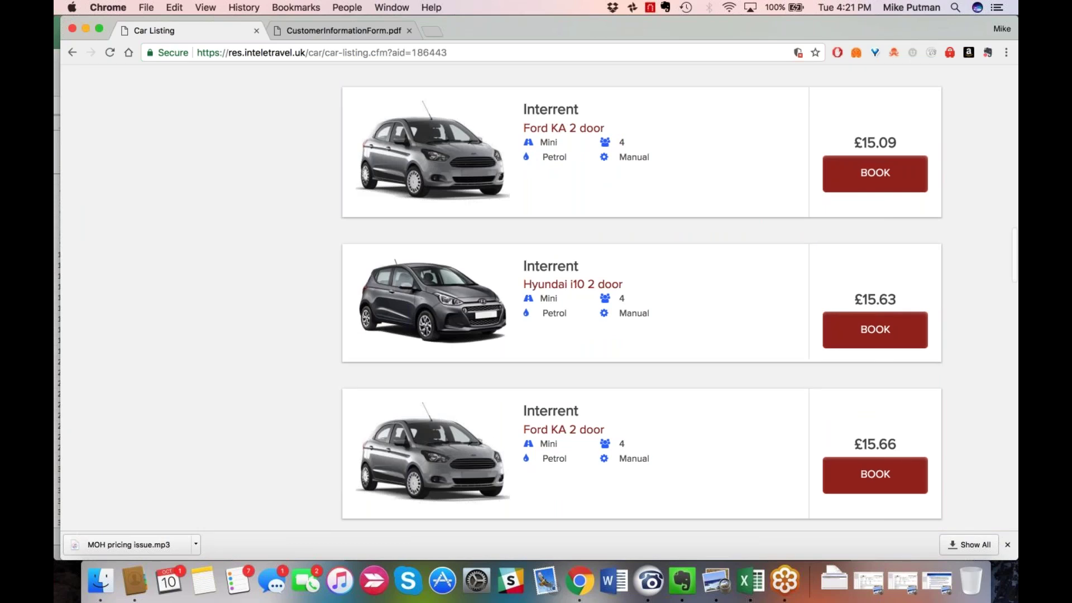
scroll(642, 301, "down", 7)
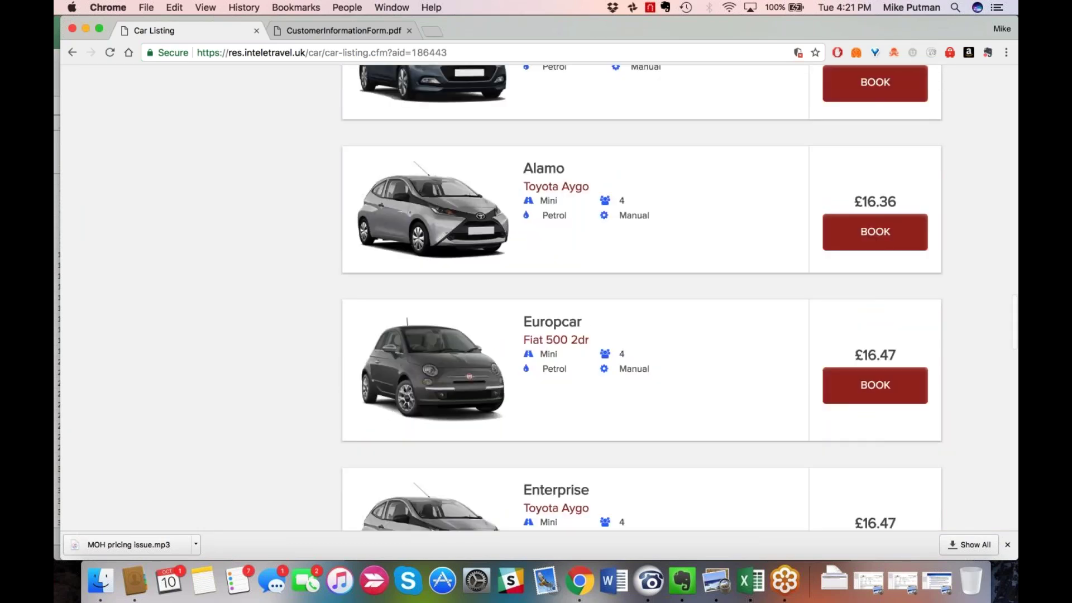
scroll(642, 302, "down", 3)
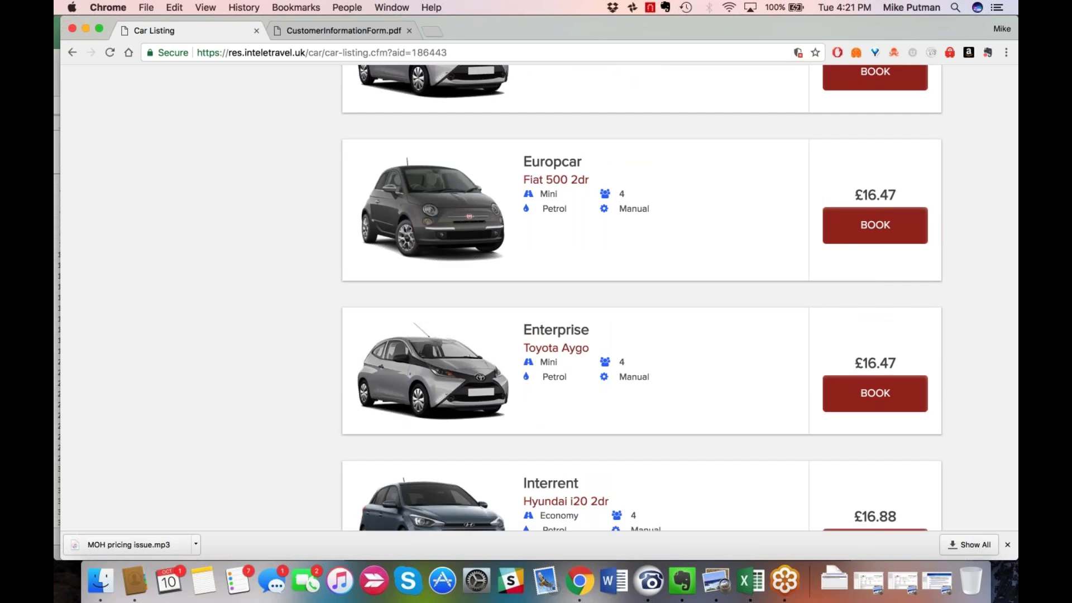
scroll(642, 302, "down", 3)
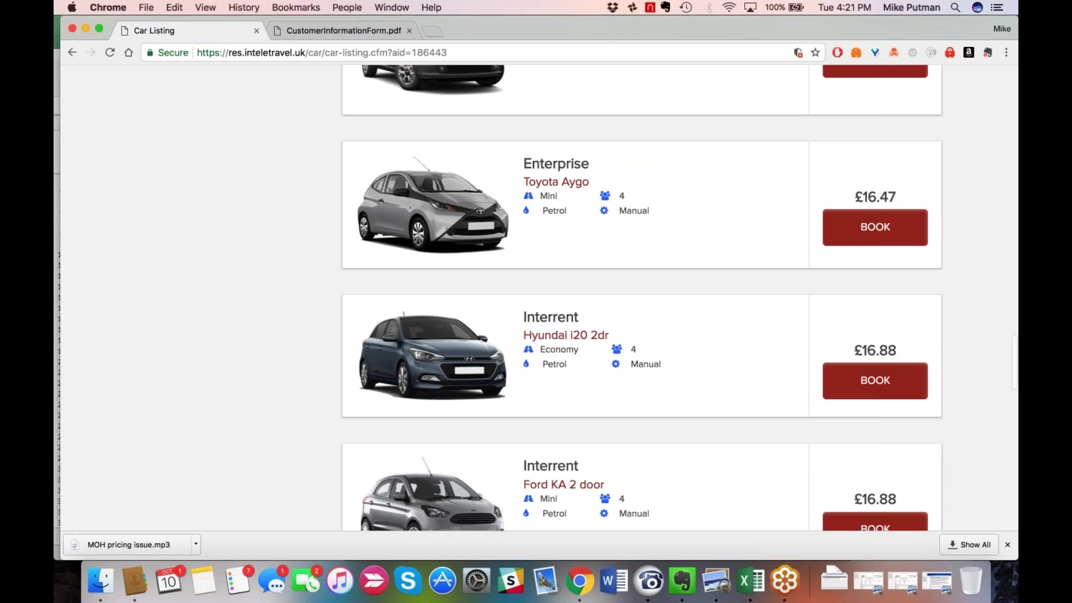
scroll(642, 302, "up", 10)
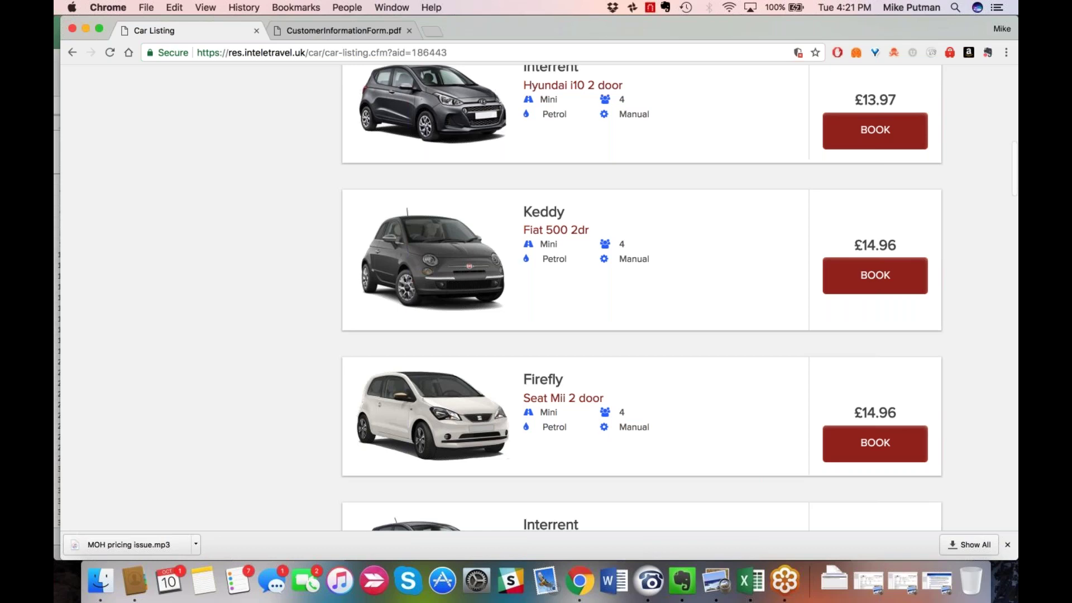
scroll(238, 445, "up", 10)
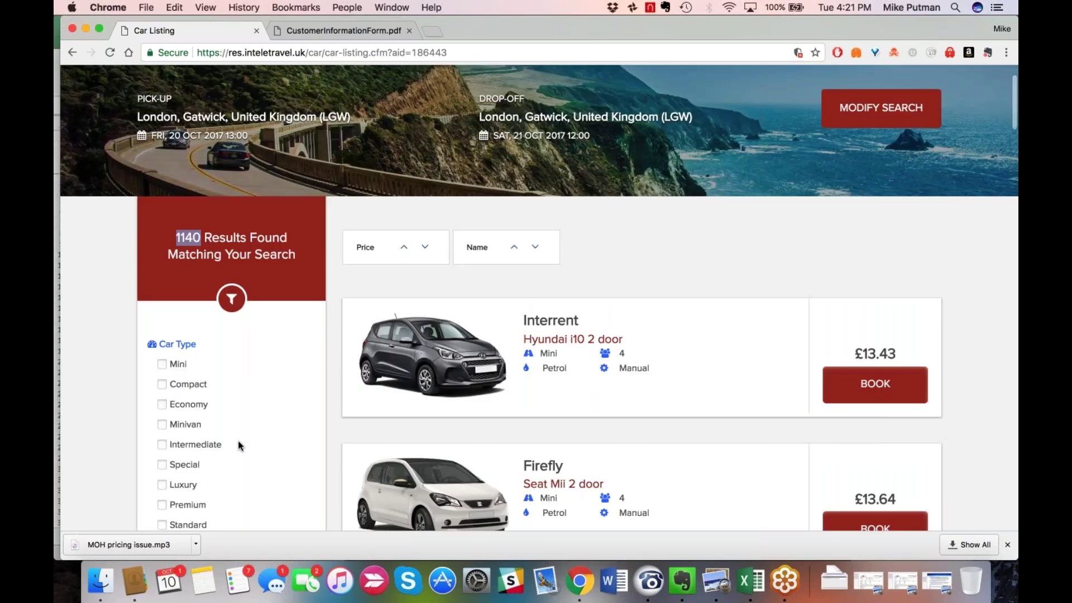
Scroll the car listing toward the cheapest offer, the Interrent Hyundai i10 2 door at £13.43.
scroll(237, 445, "down", 2)
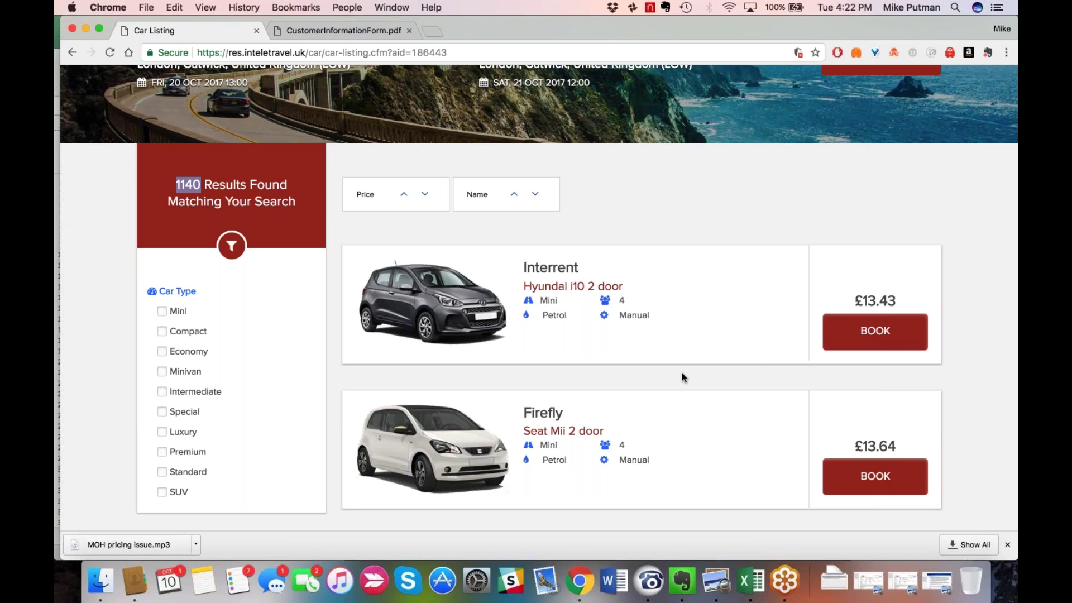
scroll(681, 373, "down", 1)
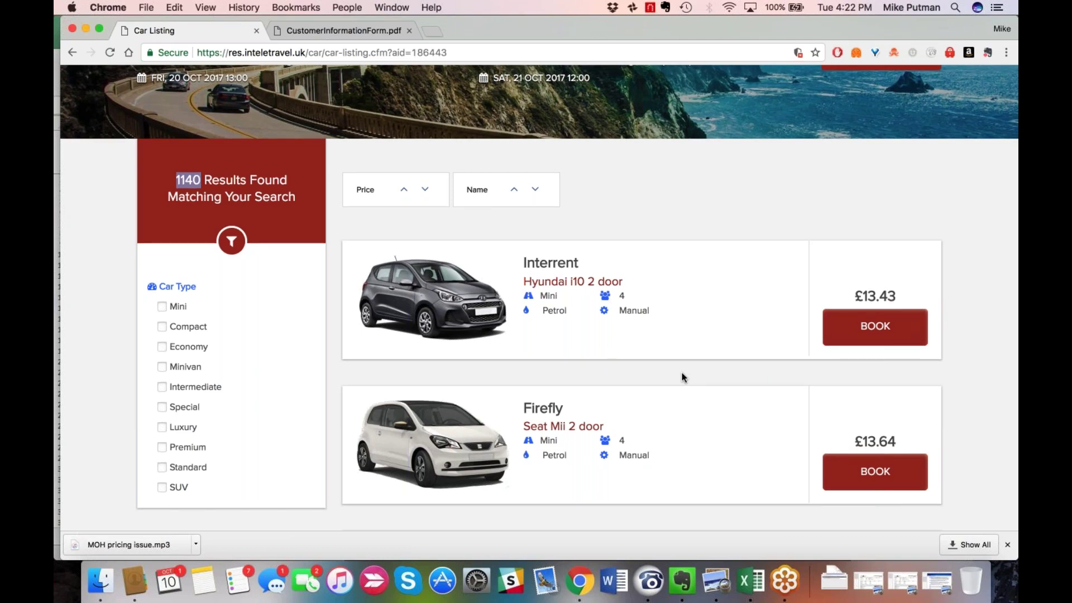
scroll(682, 378, "down", 1)
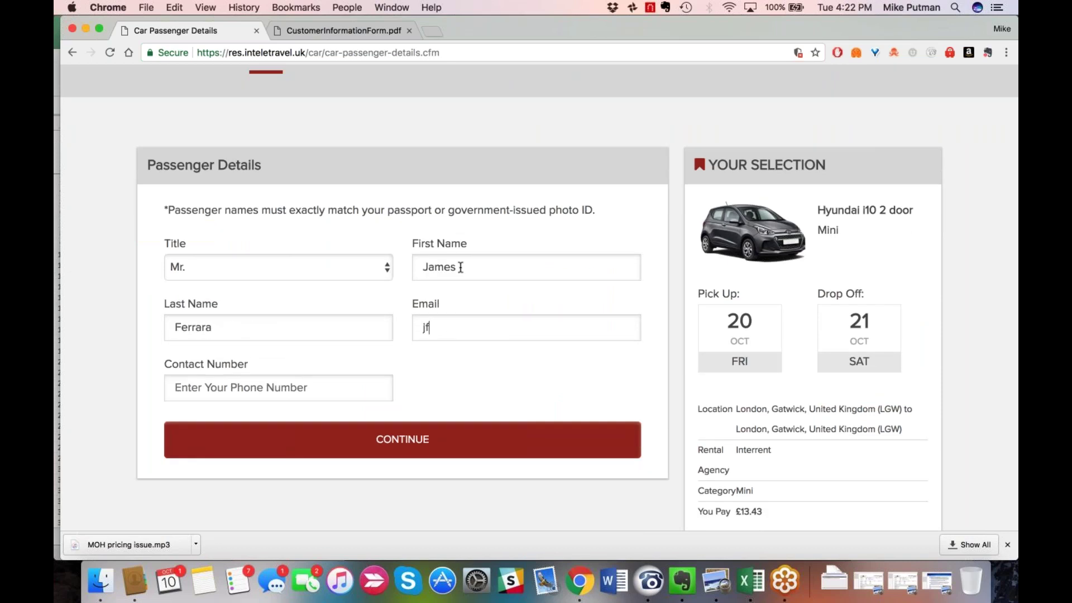
key("Tab")
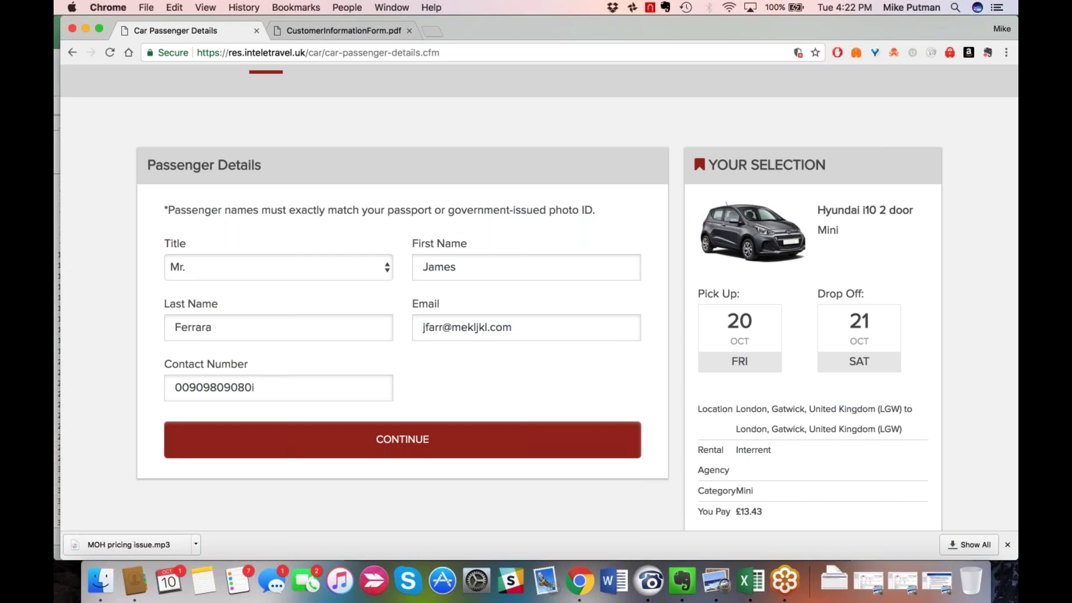
scroll(539, 301, "down", 1)
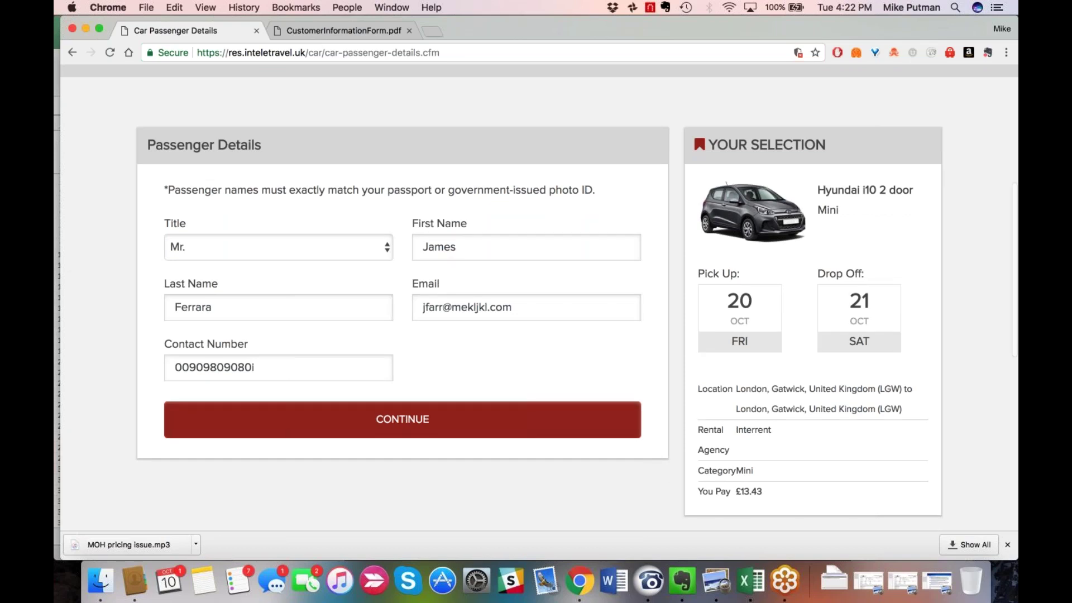
scroll(540, 291, "down", 1)
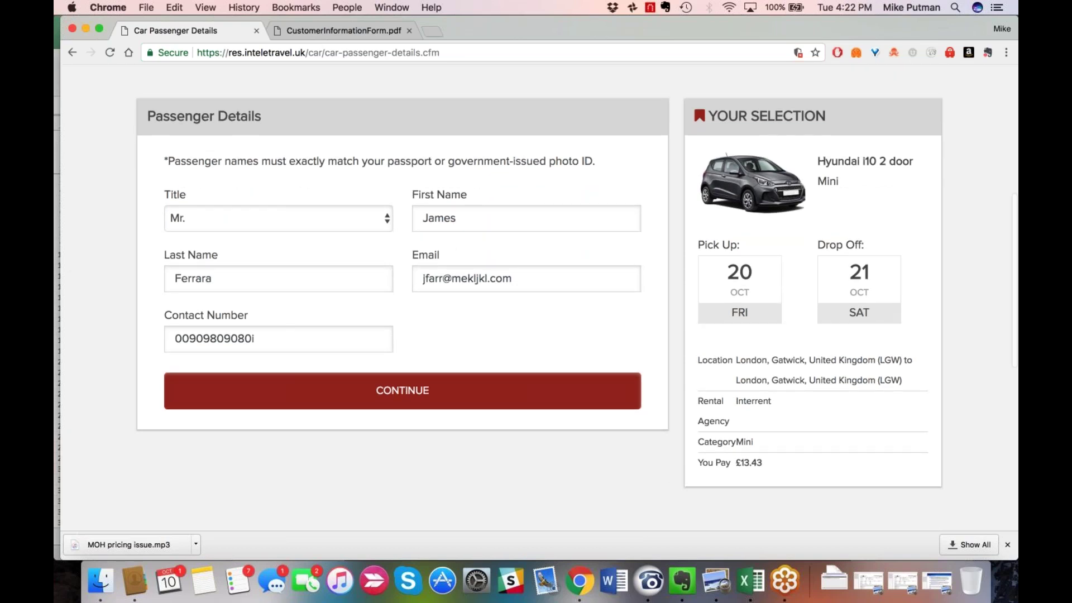
scroll(512, 406, "up", 1)
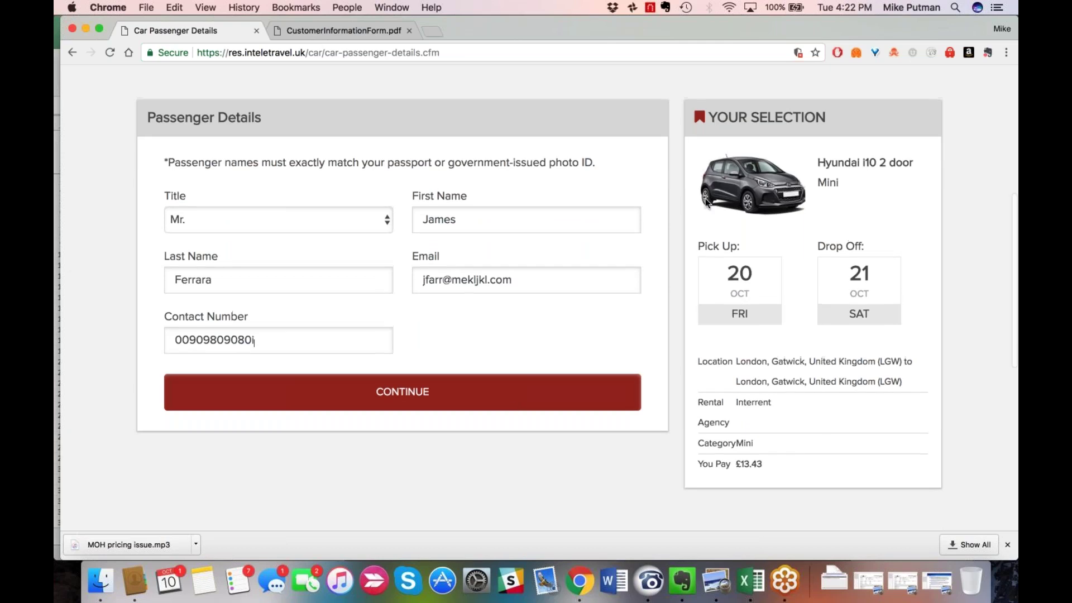
Continue past passenger details and review the Confirm Your Booking page down to BOOK NOW.
left_click(505, 391)
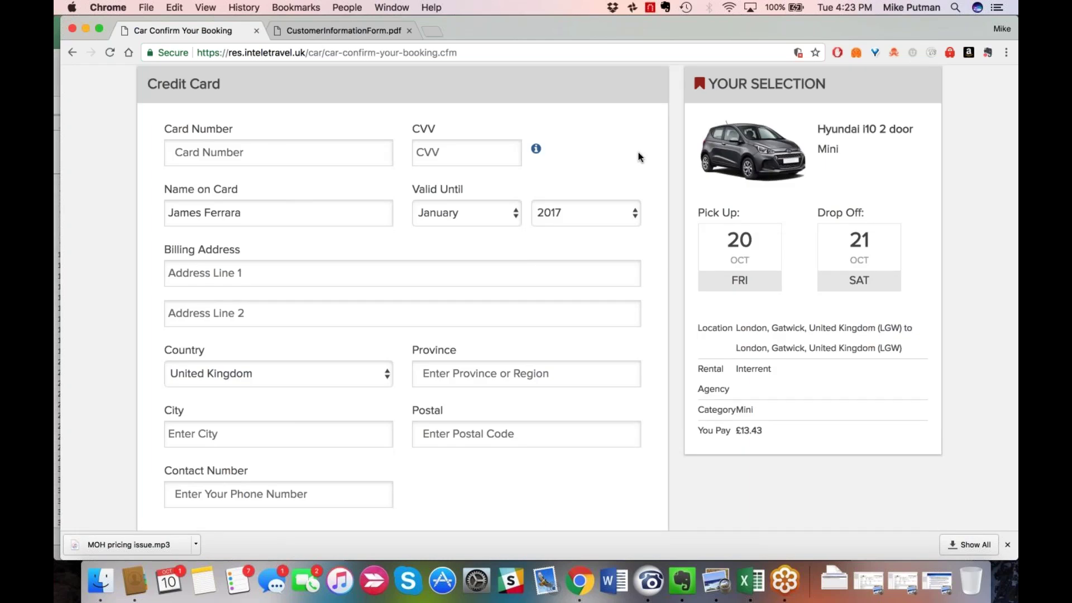
scroll(638, 152, "down", 1)
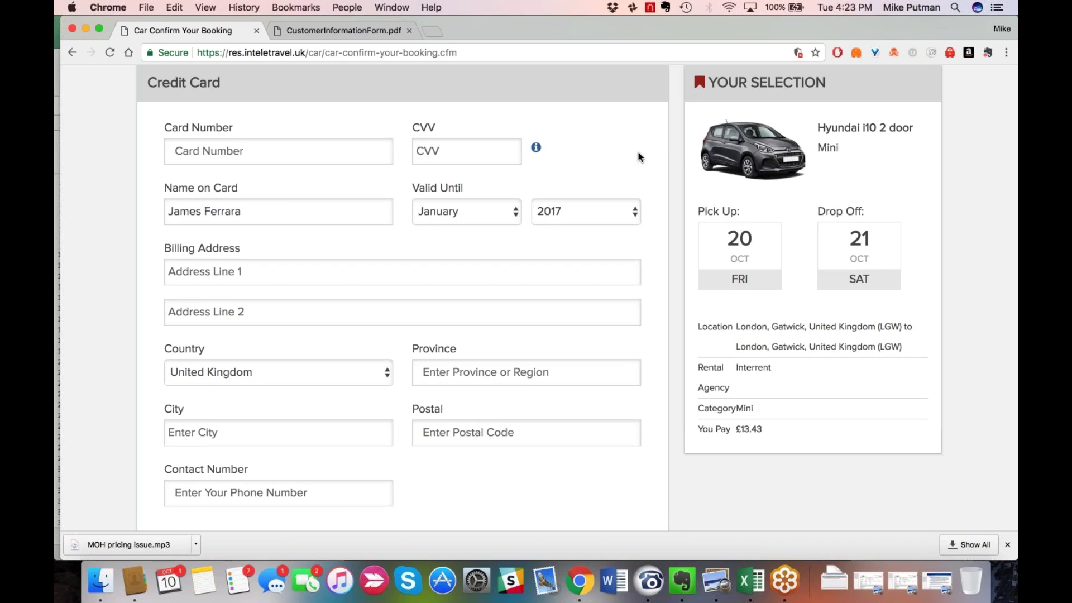
scroll(638, 152, "down", 1)
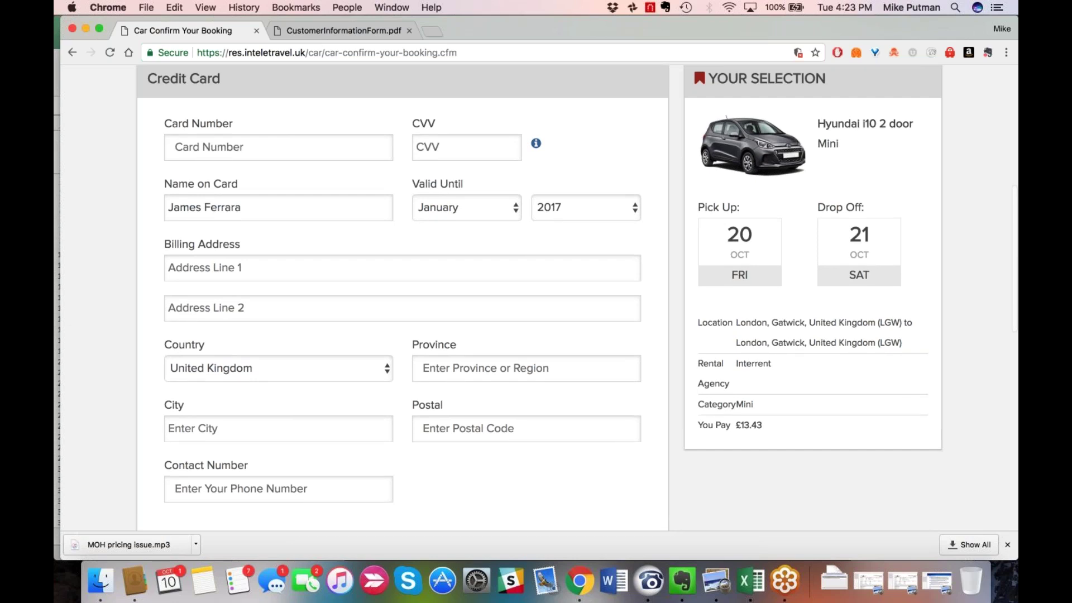
scroll(346, 264, "down", 3)
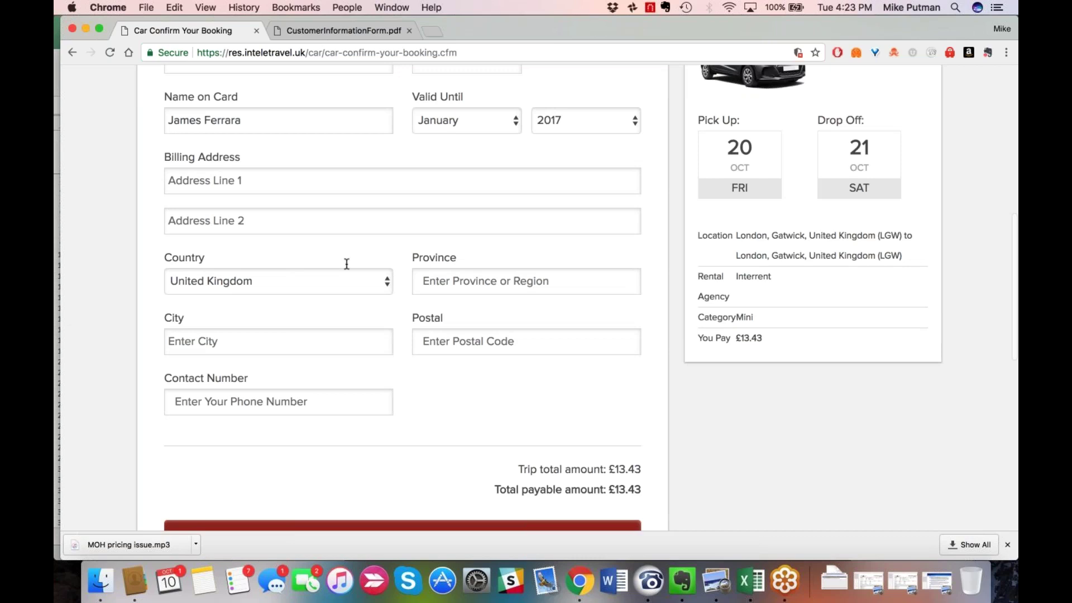
scroll(346, 263, "down", 2)
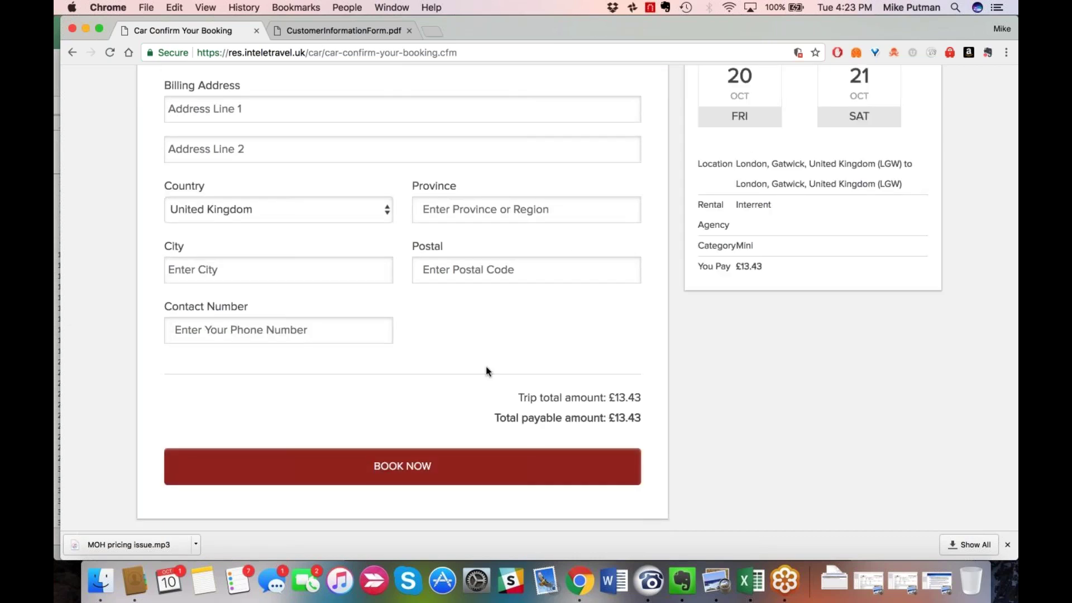
scroll(817, 363, "up", 6)
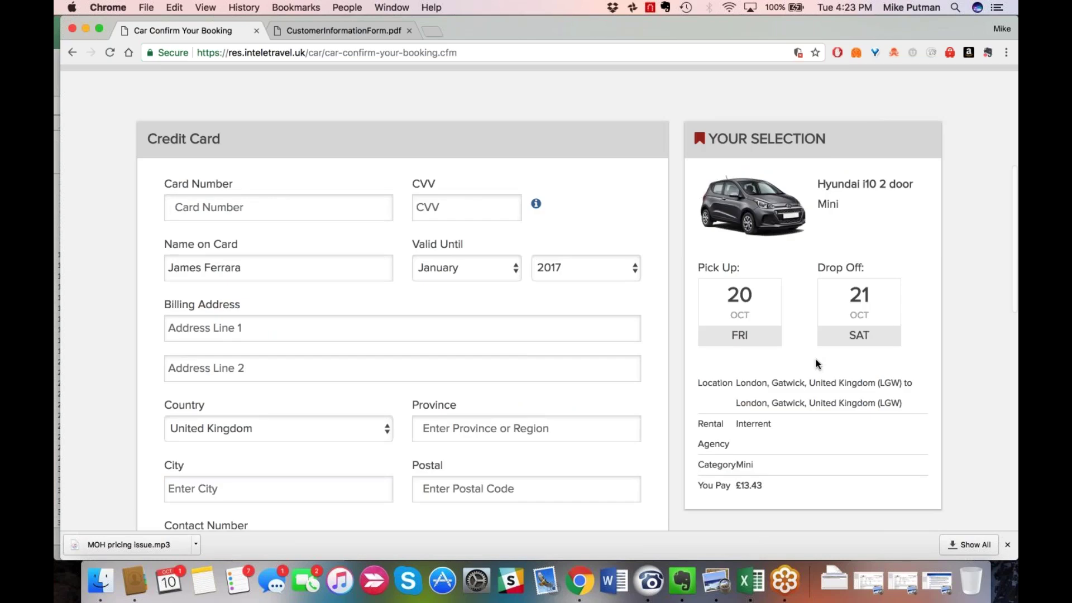
scroll(816, 364, "up", 6)
left_click_drag(483, 128, 711, 160)
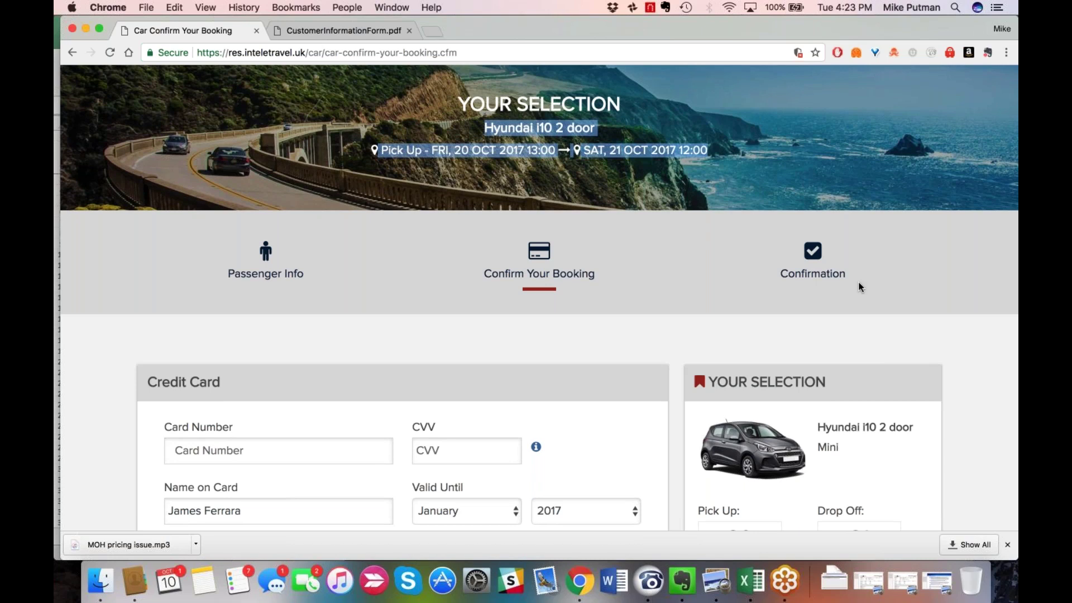
scroll(859, 286, "down", 4)
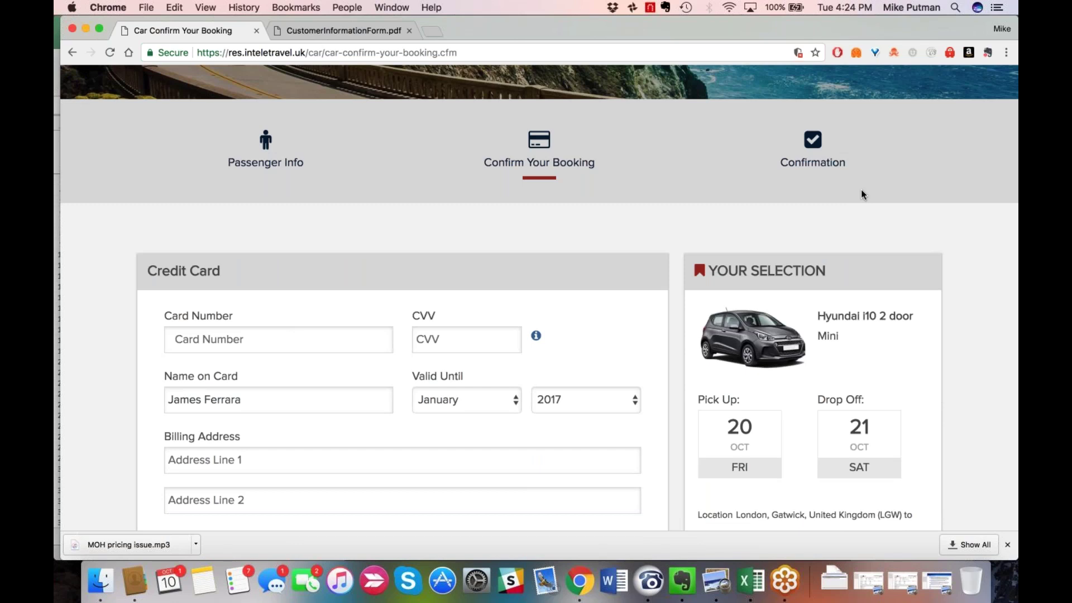
scroll(862, 194, "down", 1)
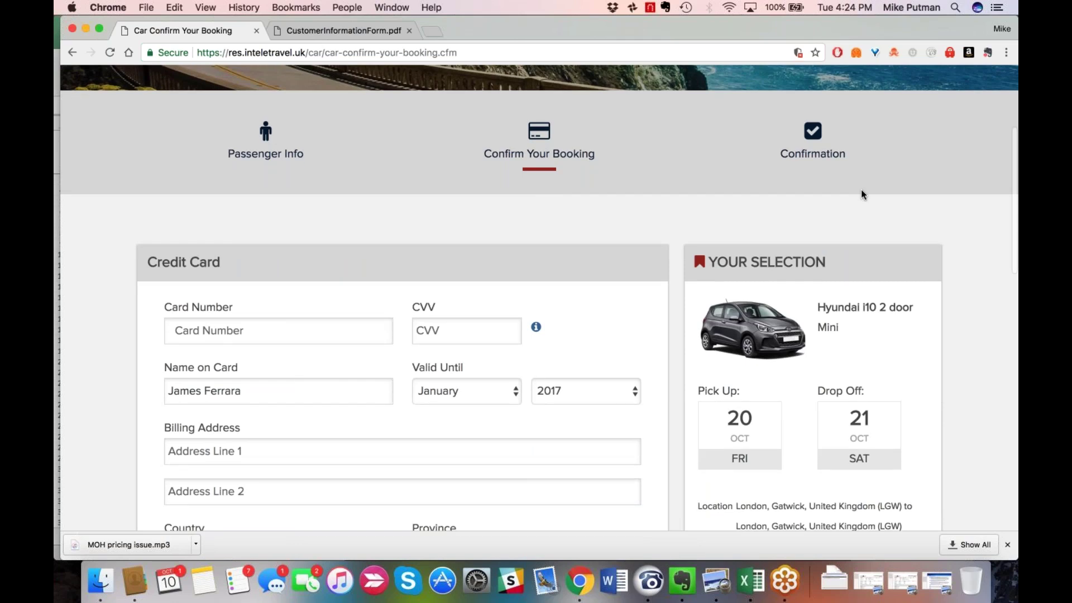
scroll(861, 194, "down", 1)
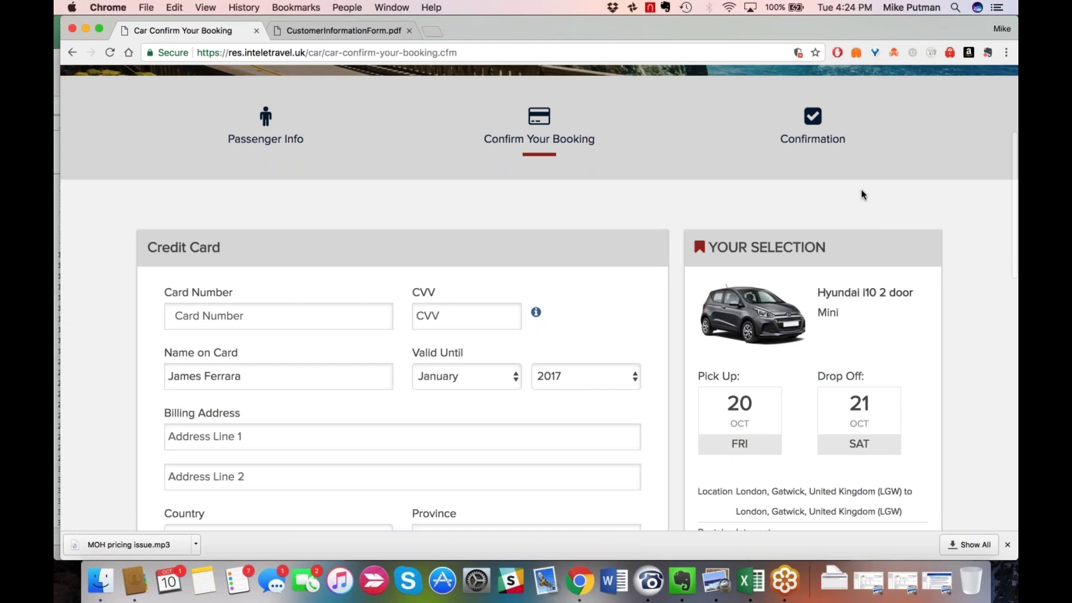
scroll(861, 195, "down", 2)
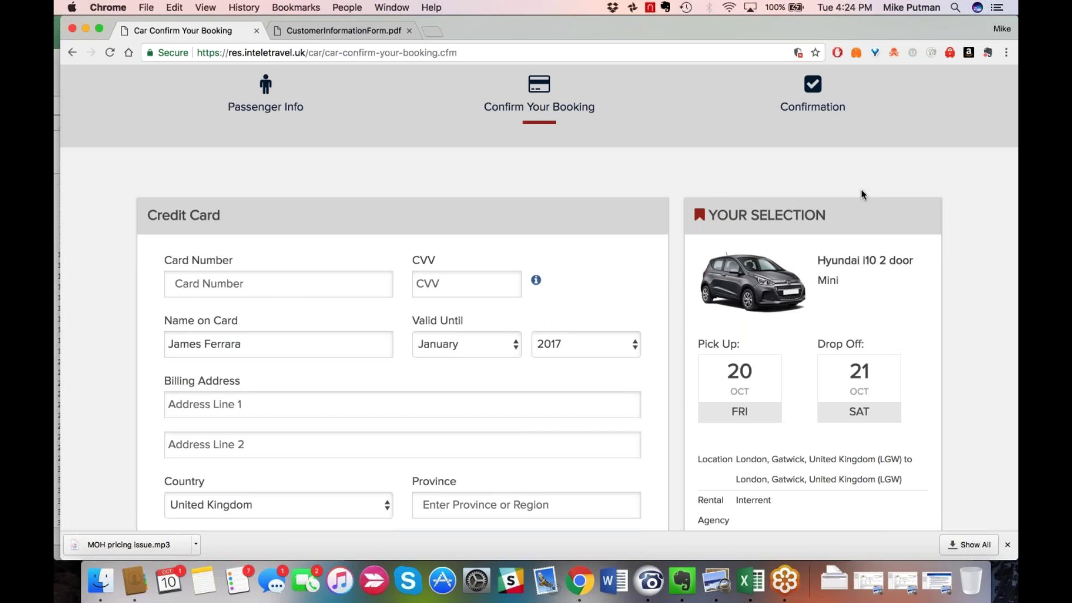
scroll(389, 132, "up", 10)
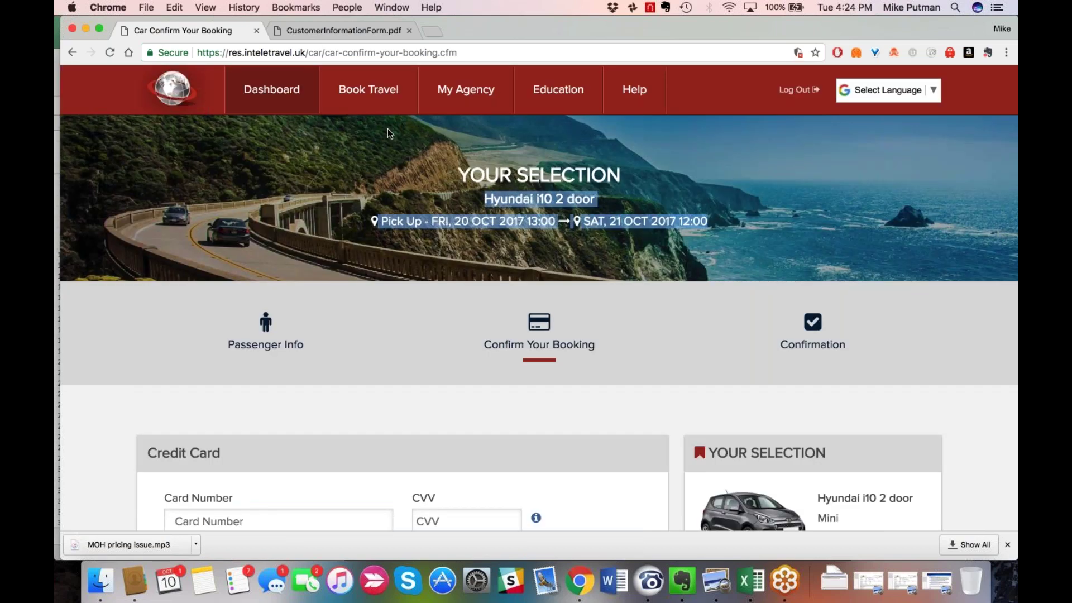
Open the Hotels search form and clear the destination field after trying 'london'.
mouse_move(369, 90)
left_click(372, 167)
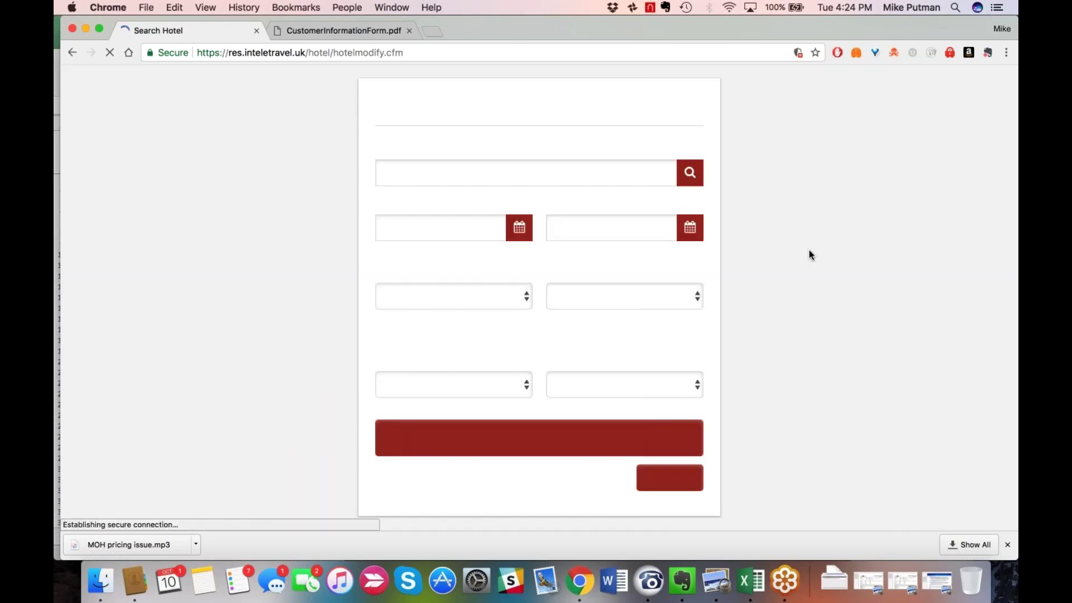
left_click(464, 171)
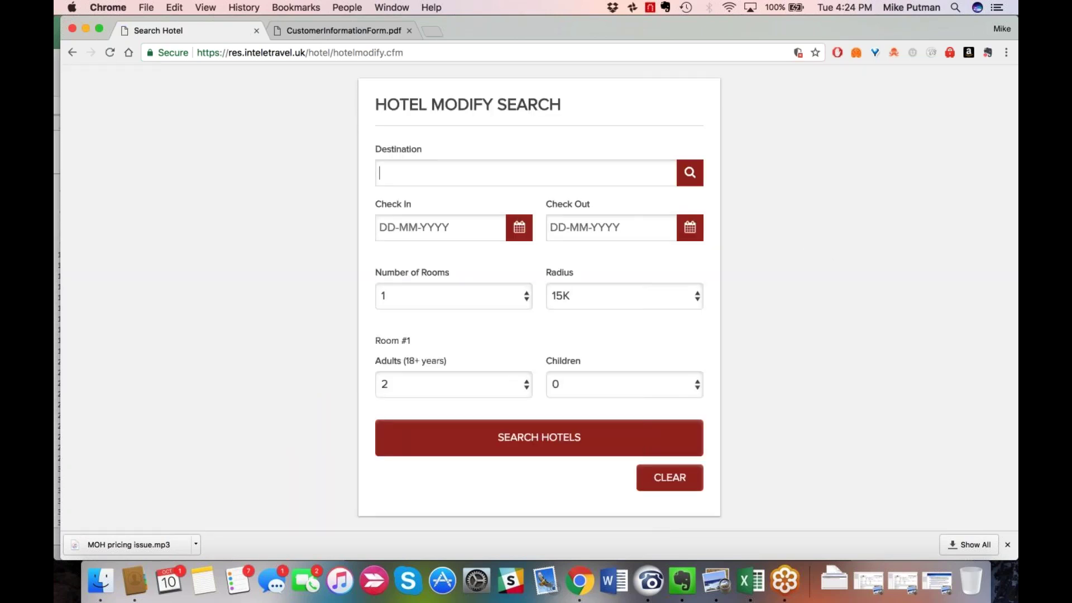
type("london")
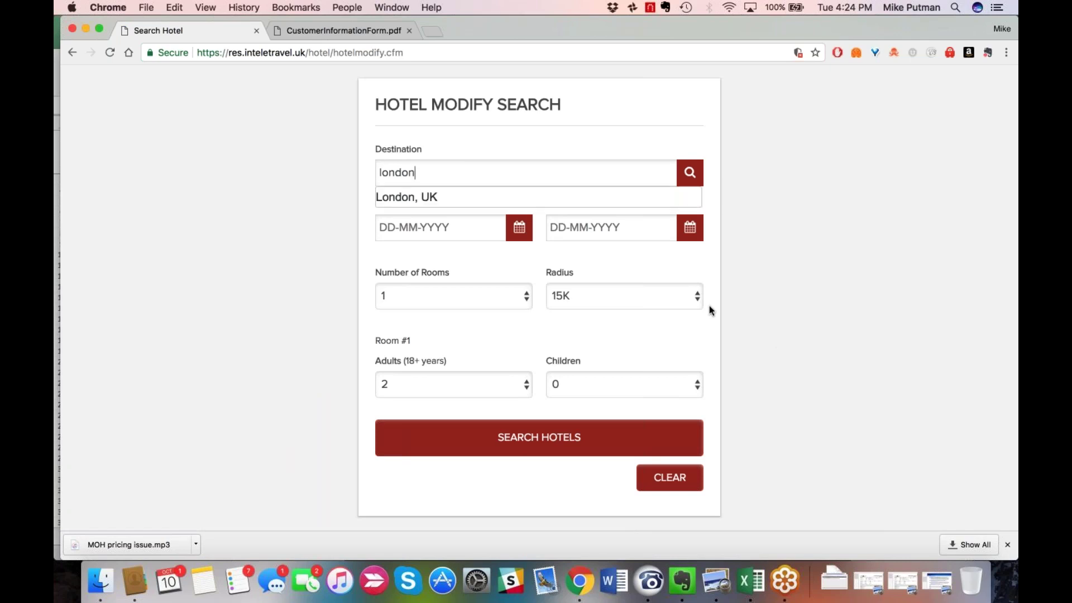
key("BackSpace")
key("BackSpace")
key("BackSpace")
key("BackSpace")
key("BackSpace")
key("BackSpace")
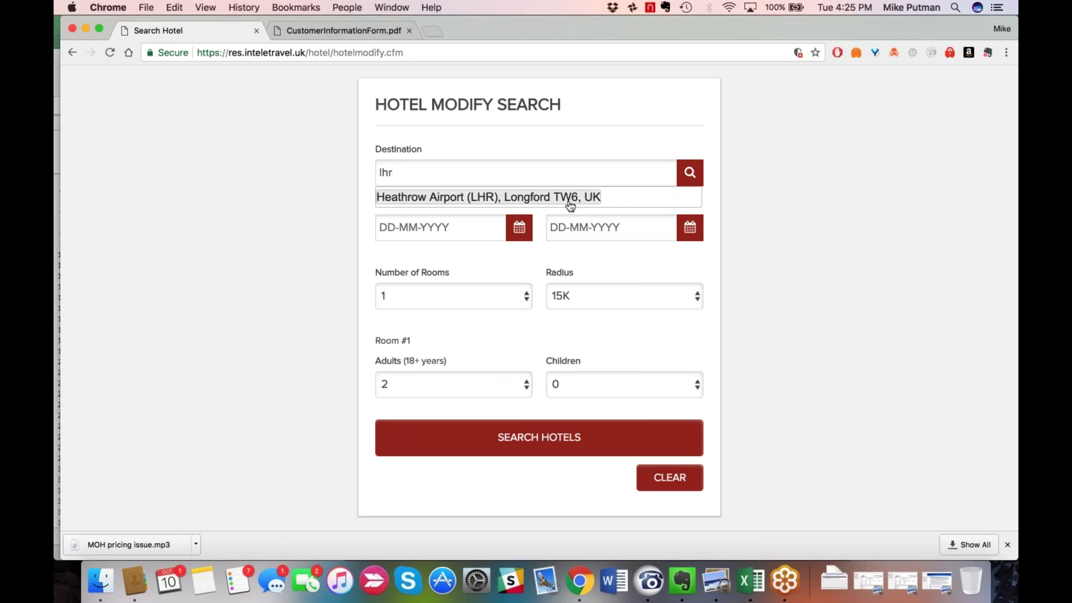
key("BackSpace")
key("BackSpace")
key("BackSpace")
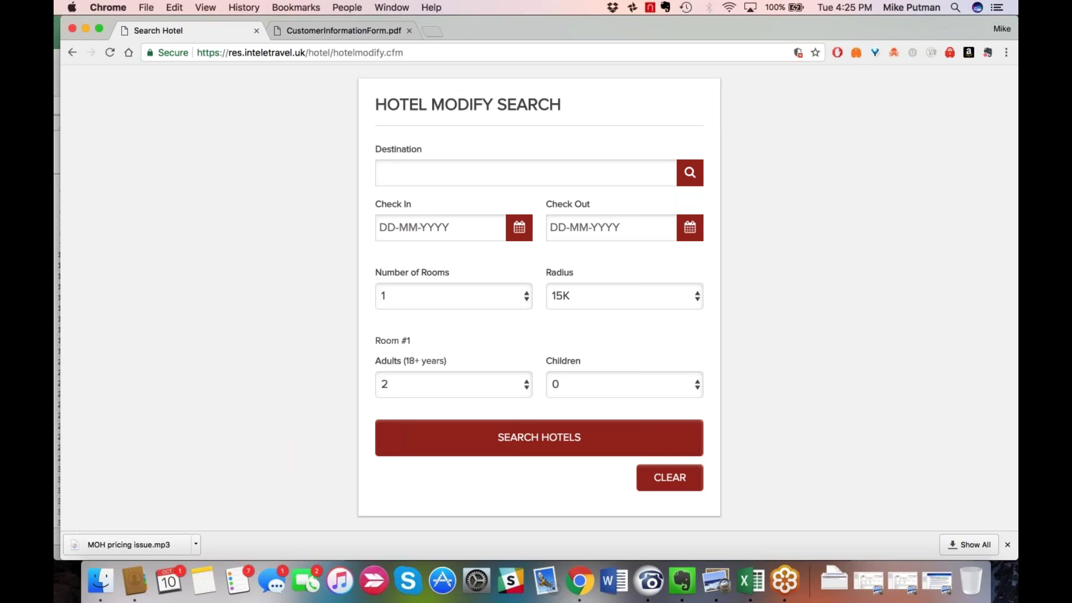
Enter 'victoria station' and pick Victoria St, London SW1E 5ND, UK as the destination.
type("victoria station")
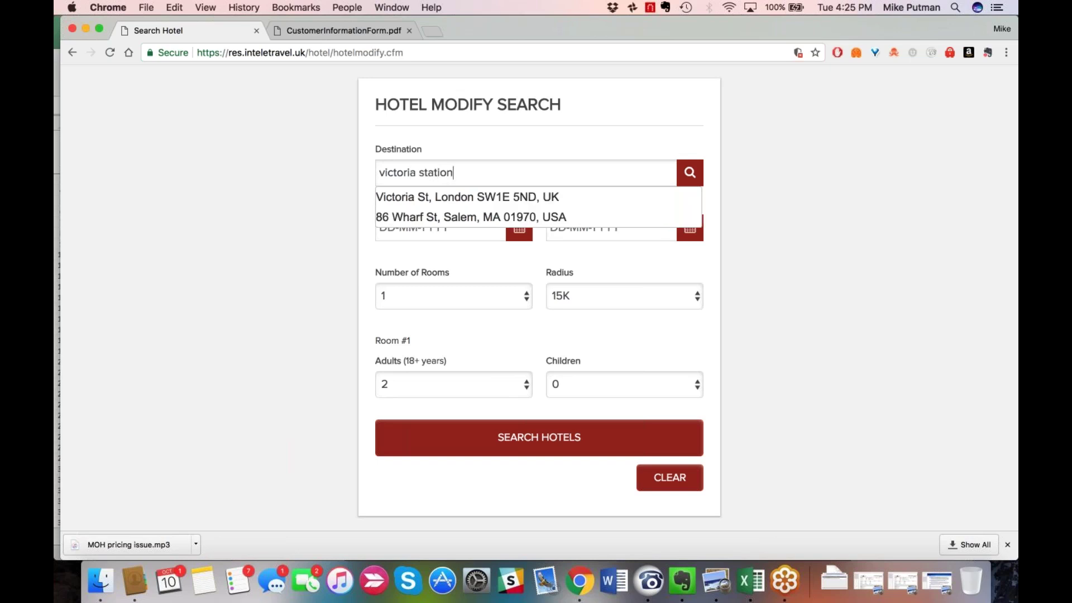
left_click(466, 201)
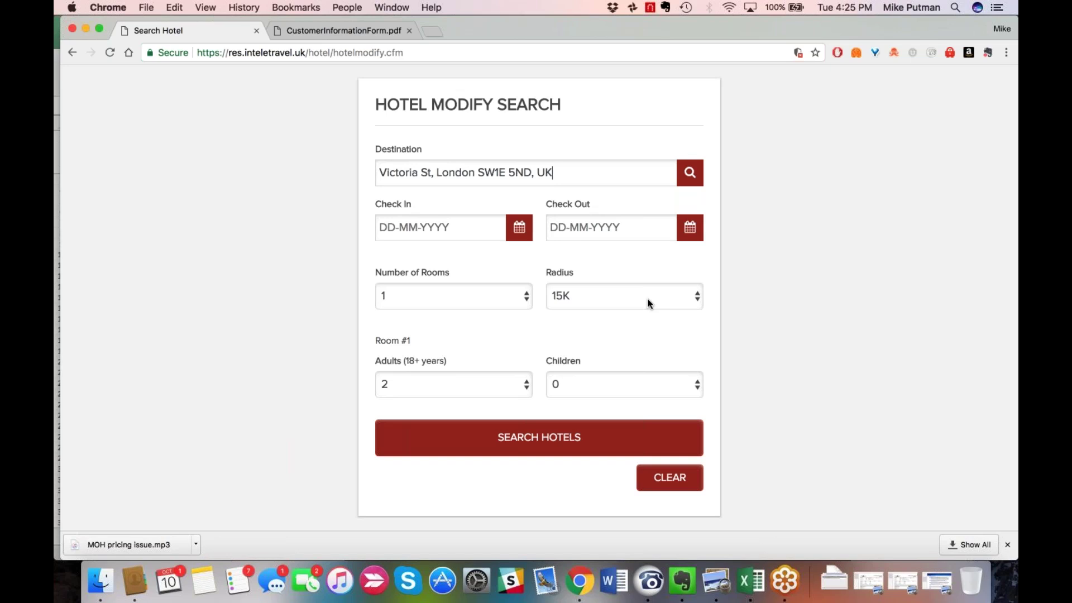
Change the hotel search radius from 15K to 1K.
left_click(648, 303)
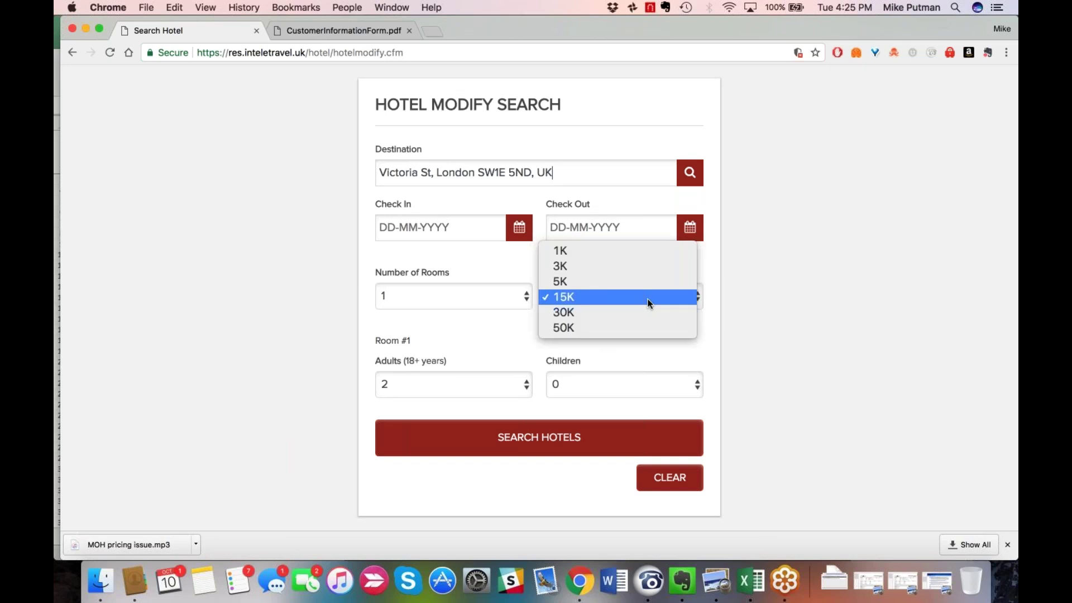
left_click(646, 256)
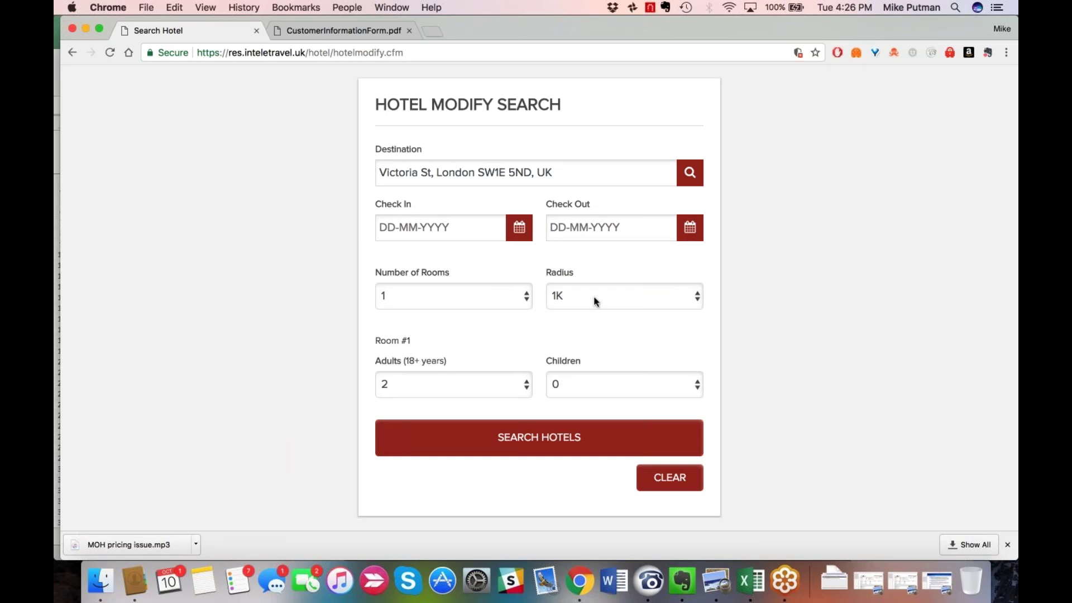
left_click(608, 301)
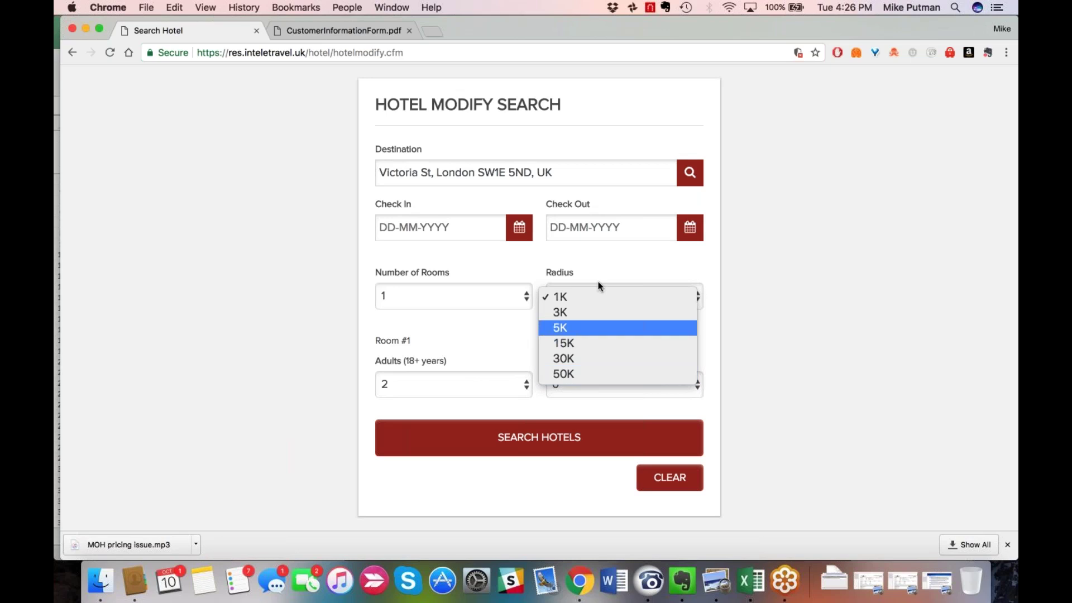
left_click(561, 263)
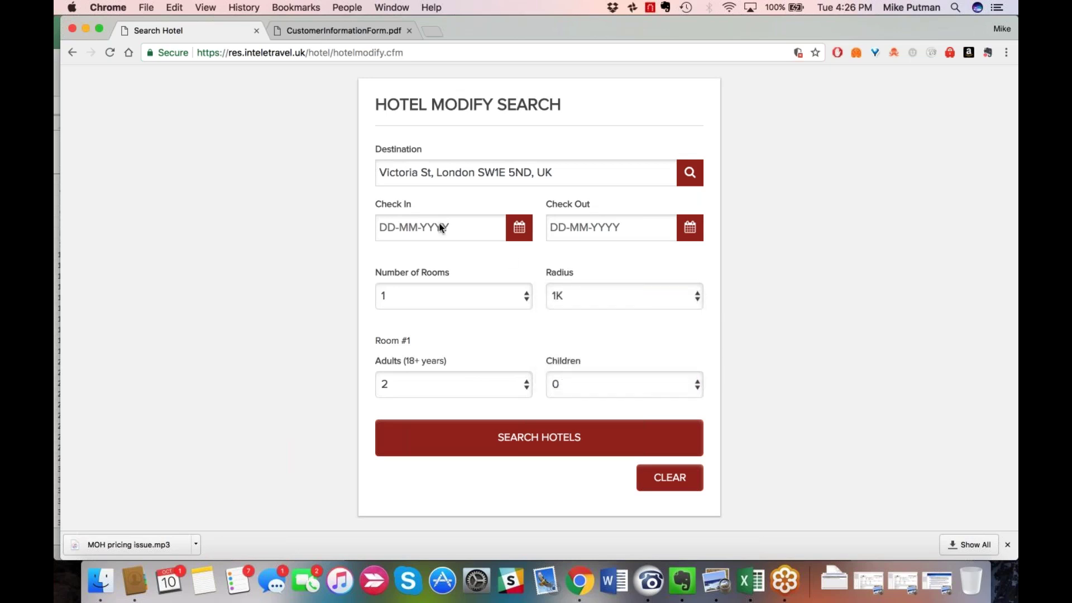
Set check-in to 20 Oct 2017 and check-out to 21 Oct 2017.
left_click(440, 226)
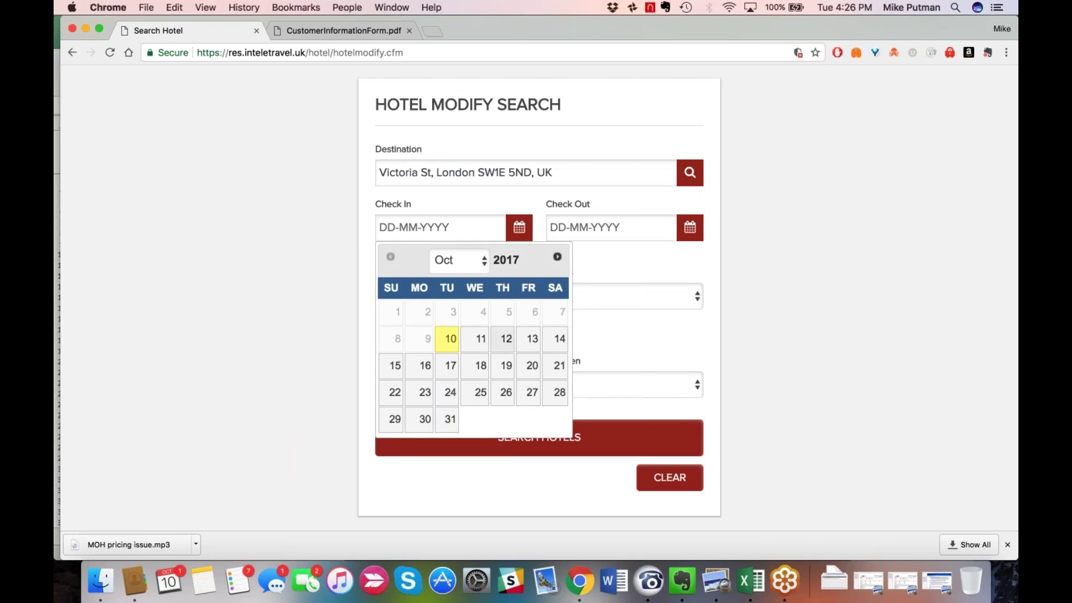
left_click(532, 366)
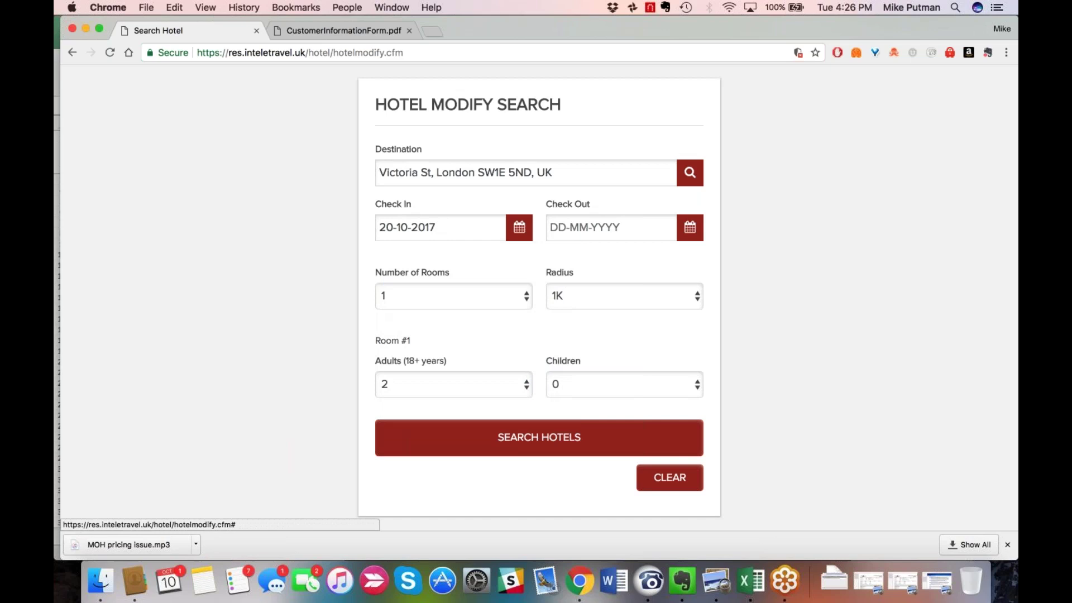
left_click(612, 224)
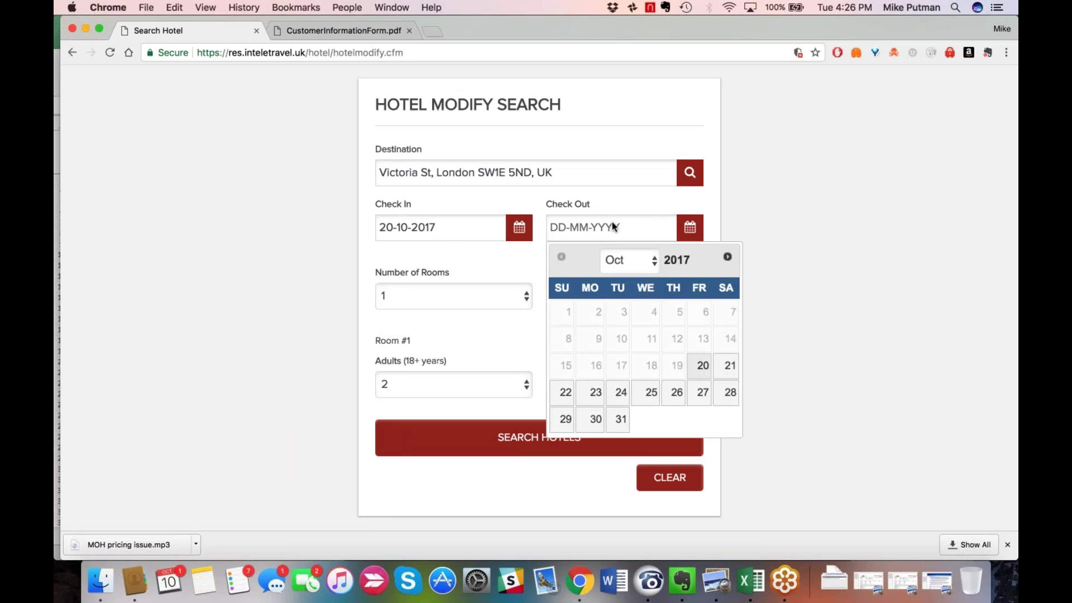
left_click(729, 369)
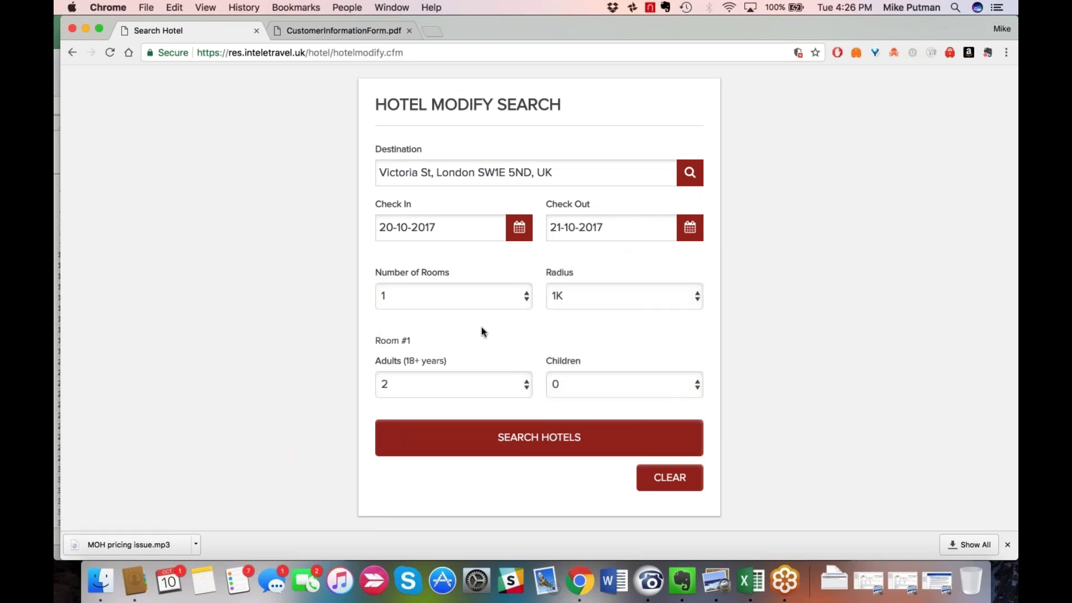
Run the hotel search, returning 67 results near Victoria St, London.
scroll(481, 327, "down", 1)
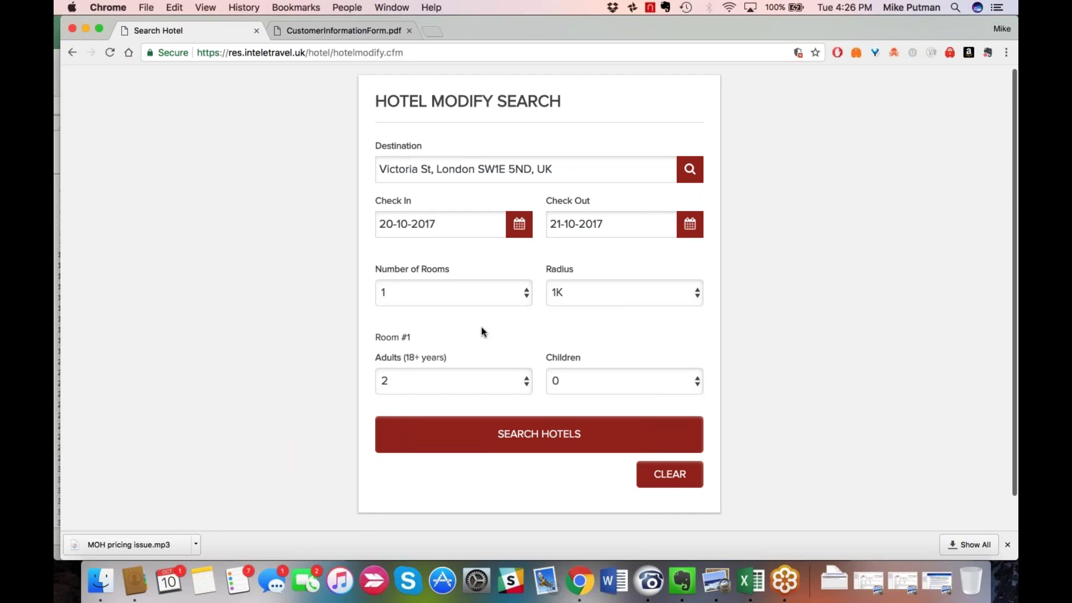
scroll(483, 331, "down", 2)
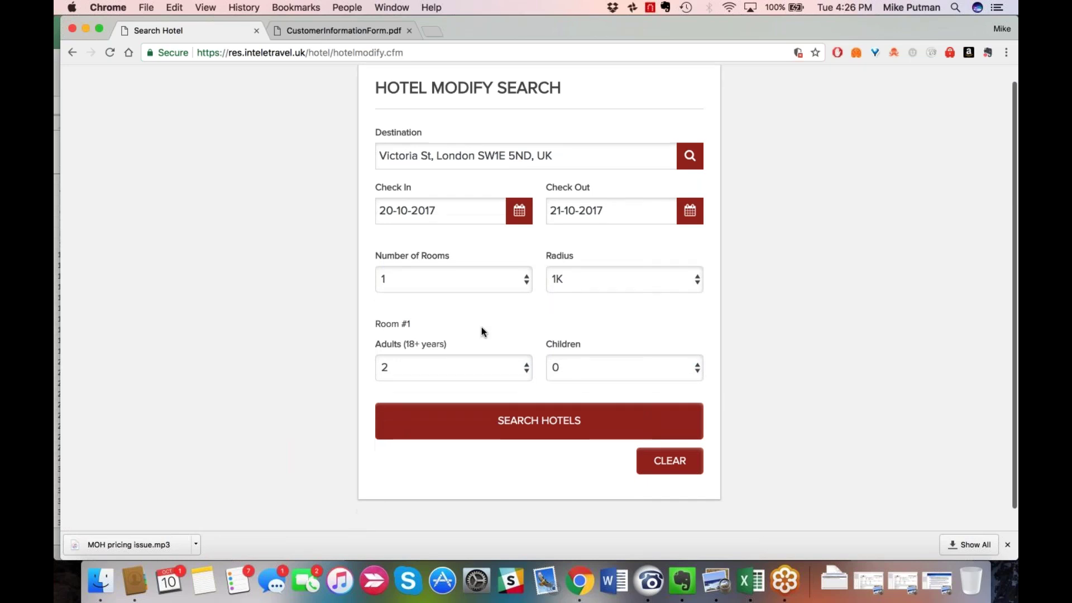
left_click(518, 420)
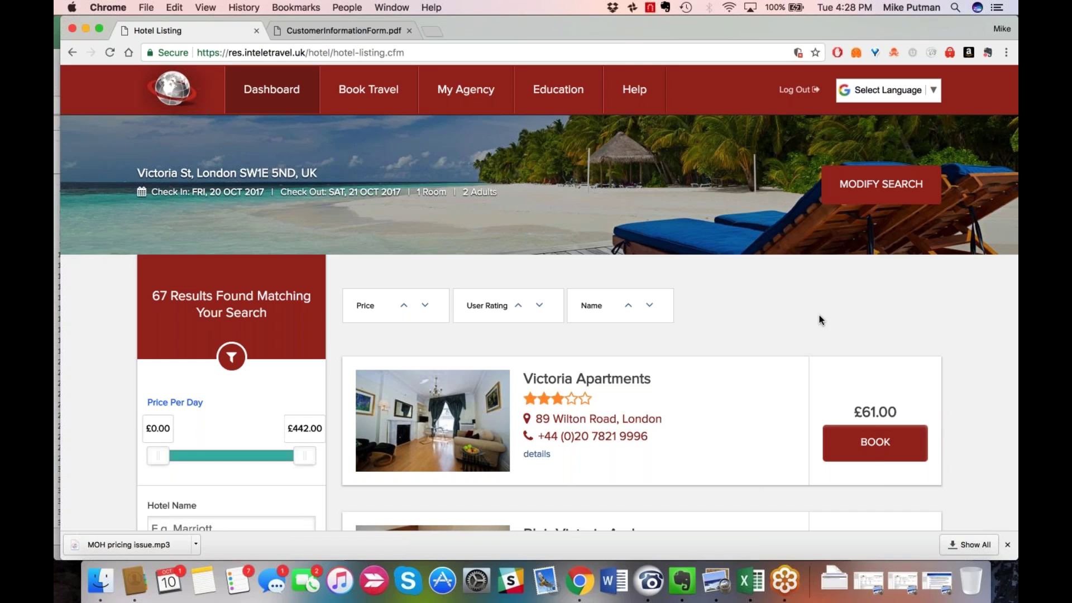
Scroll through the 67 hotel results near Victoria St, London.
scroll(820, 320, "down", 1)
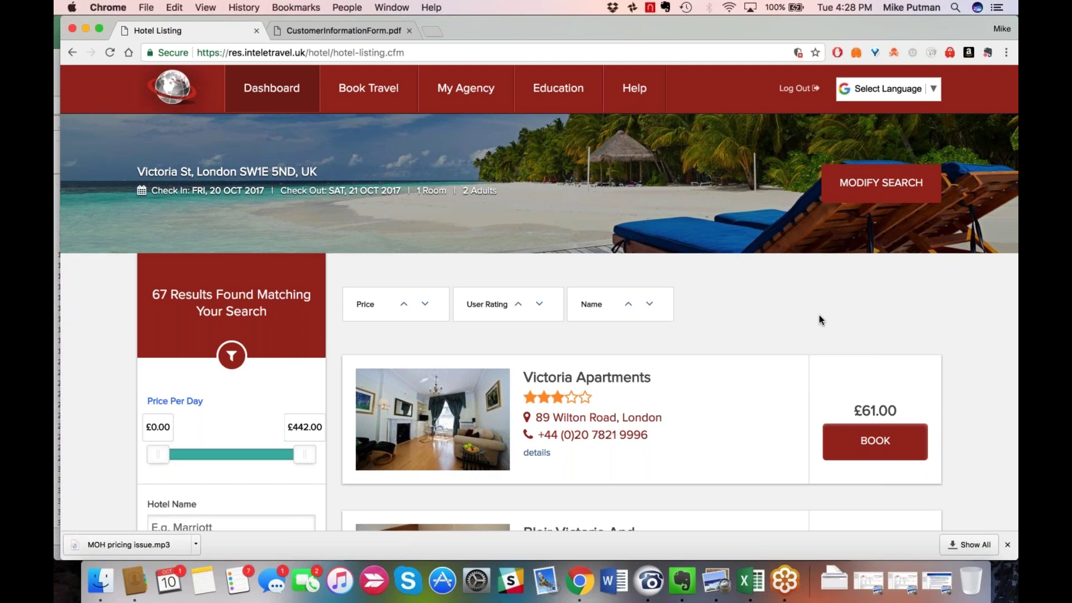
scroll(820, 320, "down", 2)
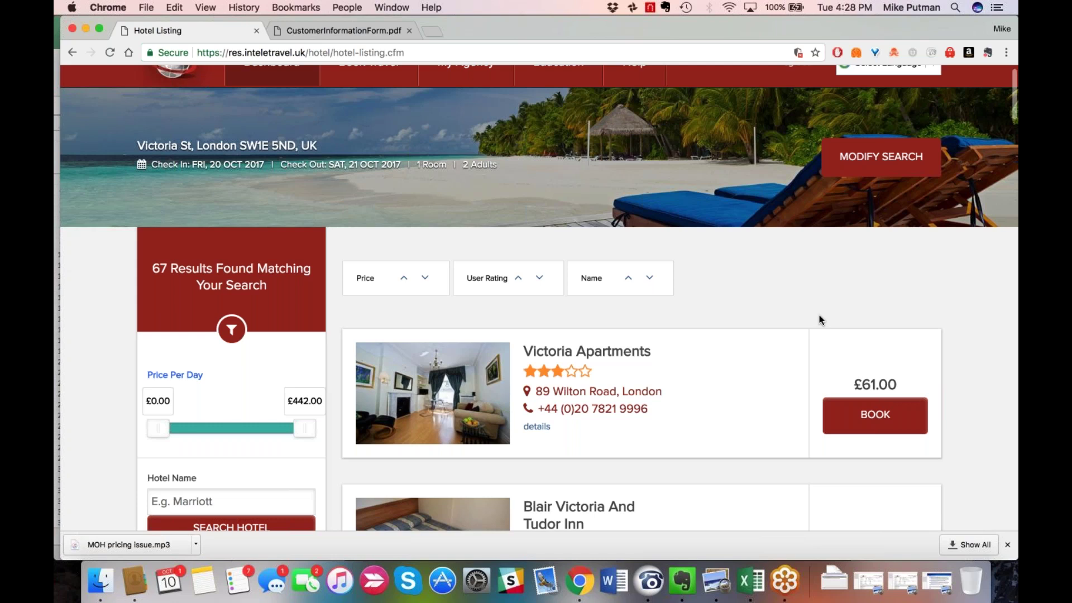
scroll(821, 320, "down", 2)
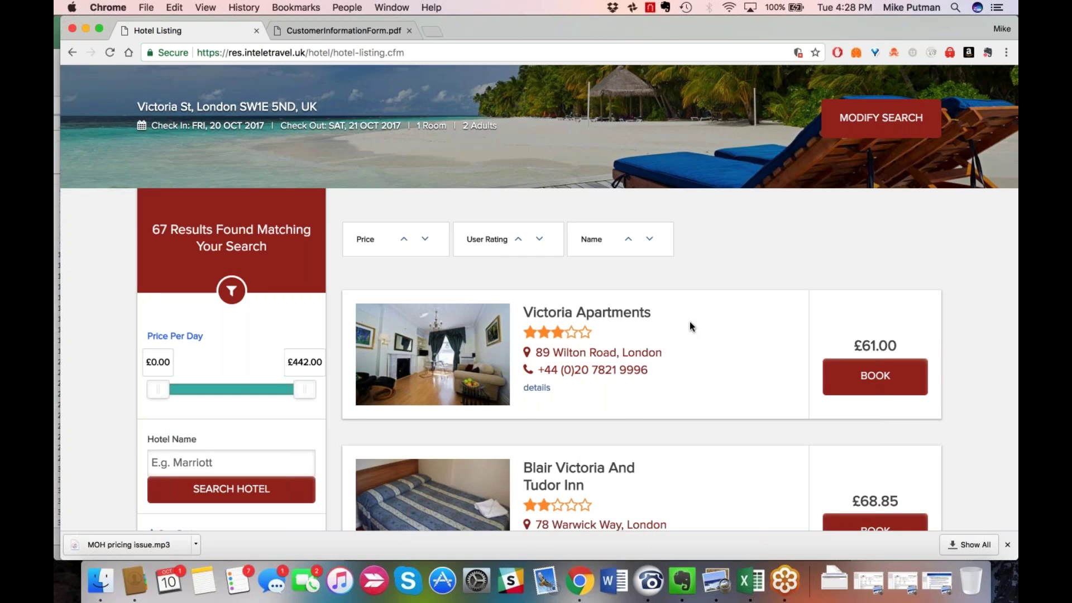
scroll(689, 369, "down", 2)
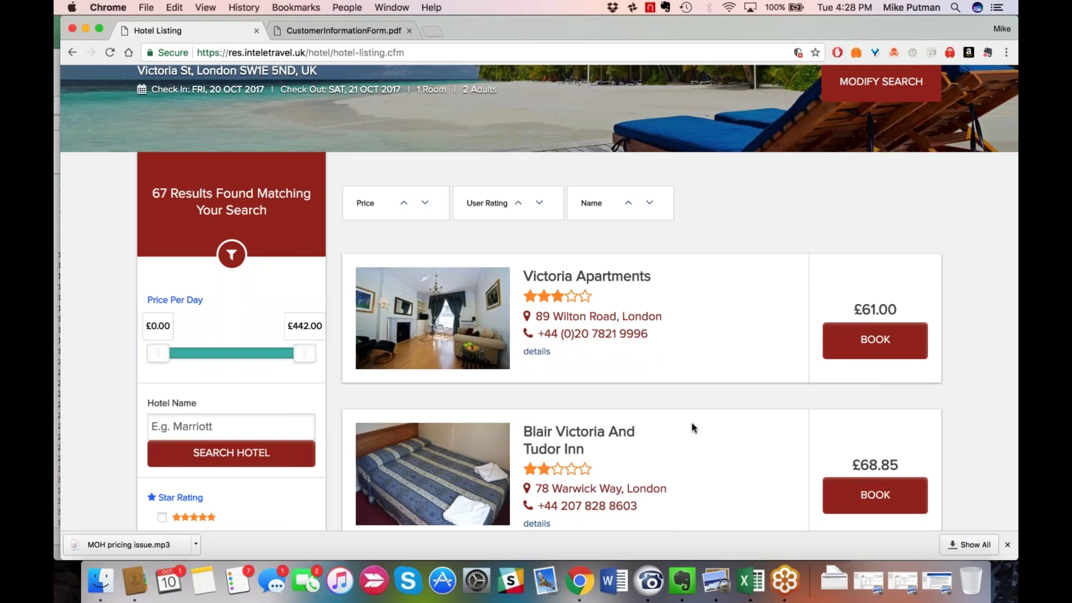
scroll(692, 424, "down", 1)
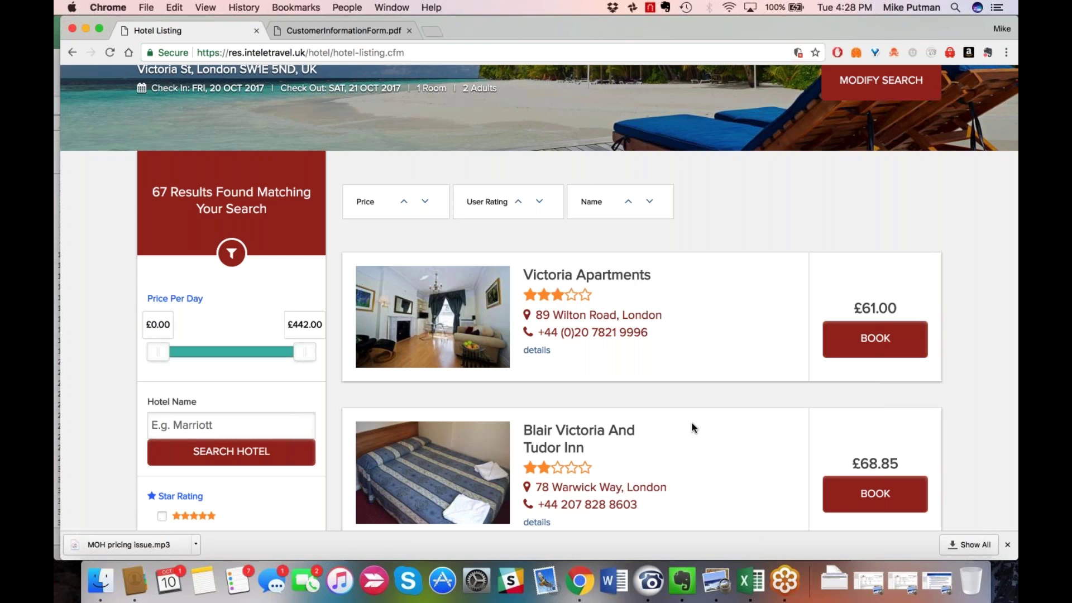
scroll(692, 423, "down", 2)
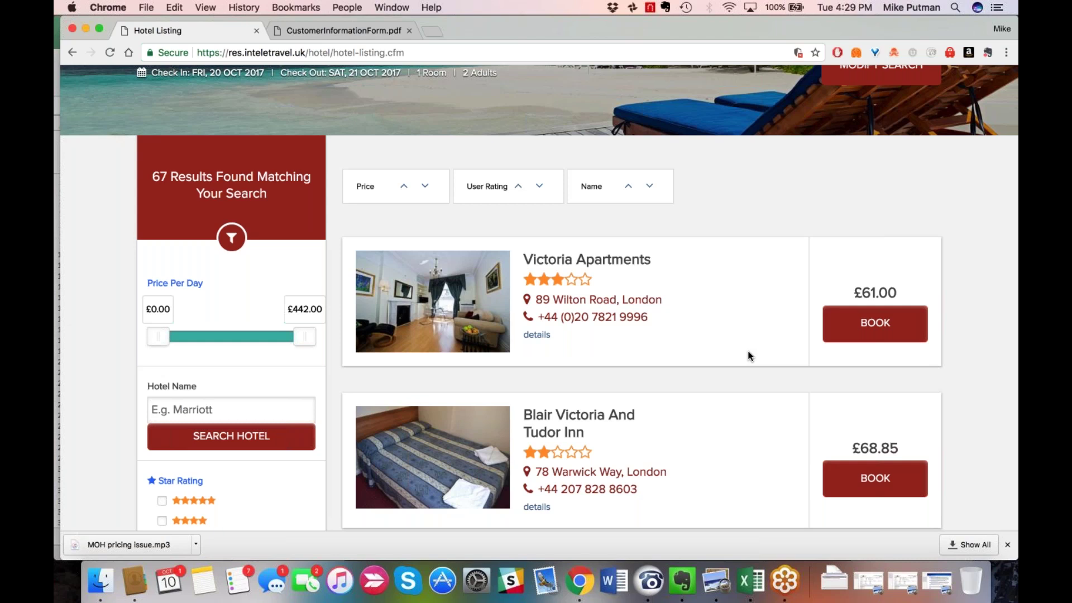
scroll(750, 356, "down", 1)
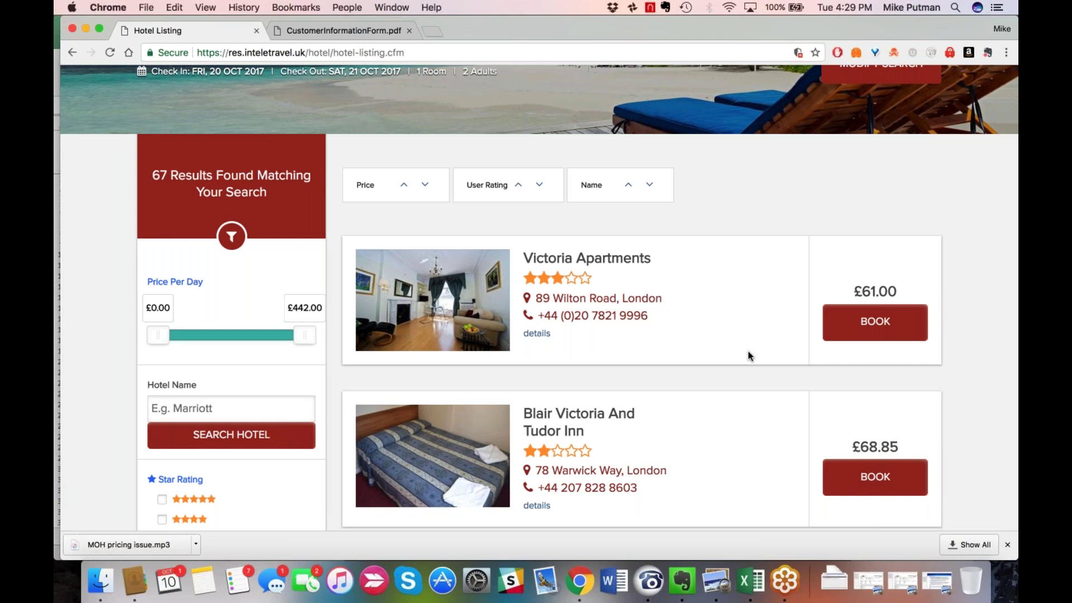
scroll(749, 356, "down", 1)
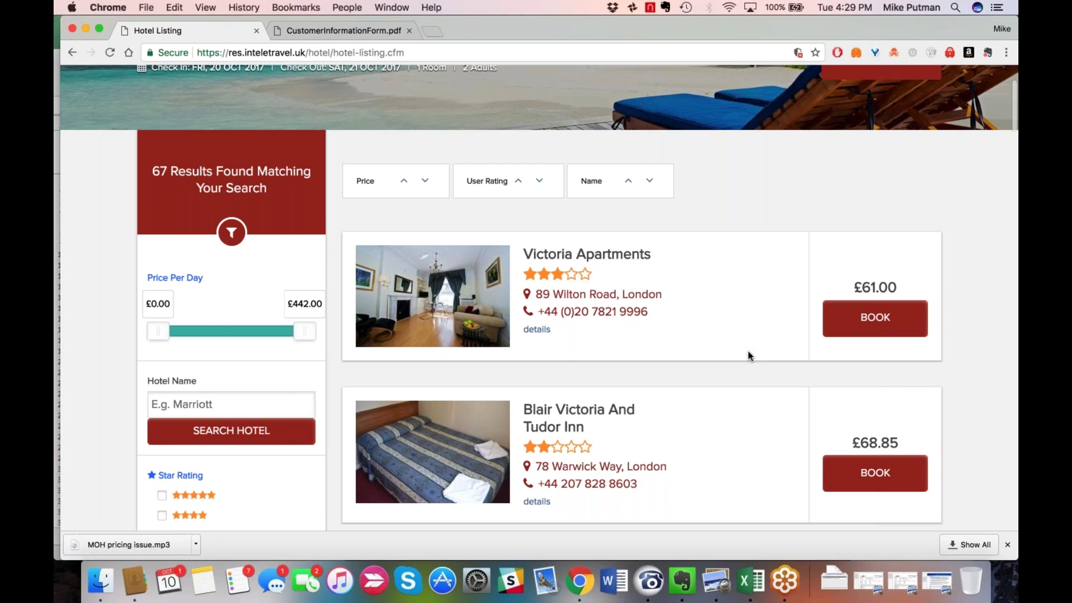
scroll(749, 356, "down", 2)
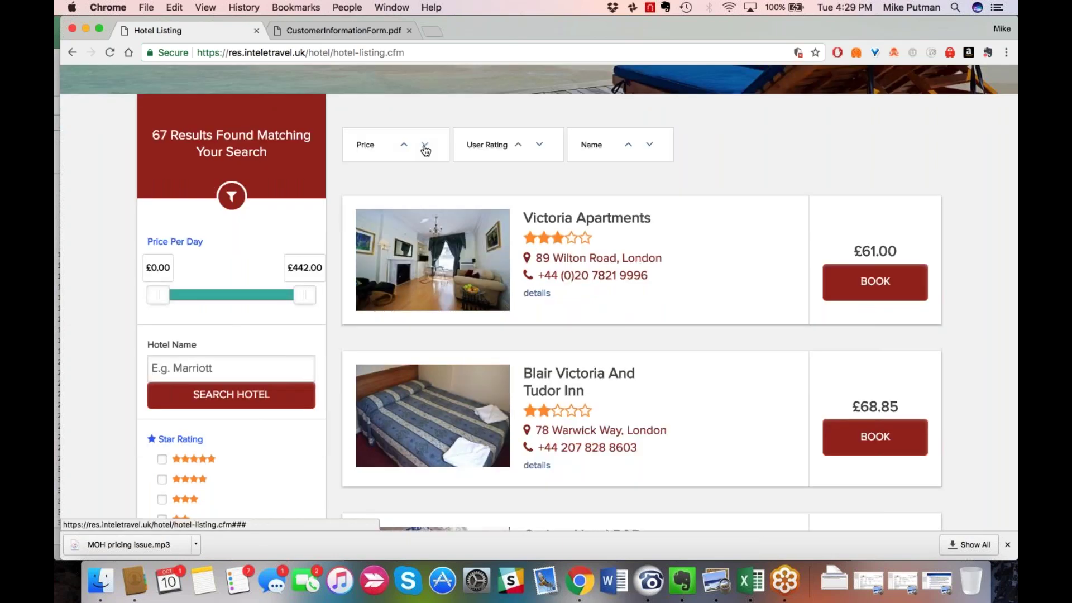
Sort hotels by price descending so 41 at £441.90 leads, then The Goring.
left_click(424, 146)
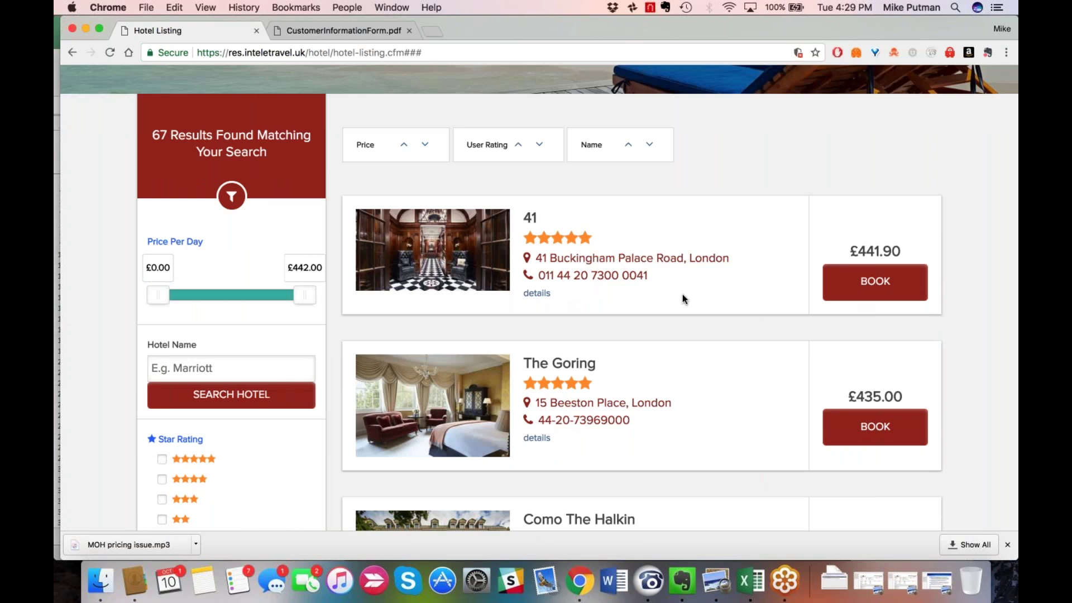
scroll(682, 300, "down", 1)
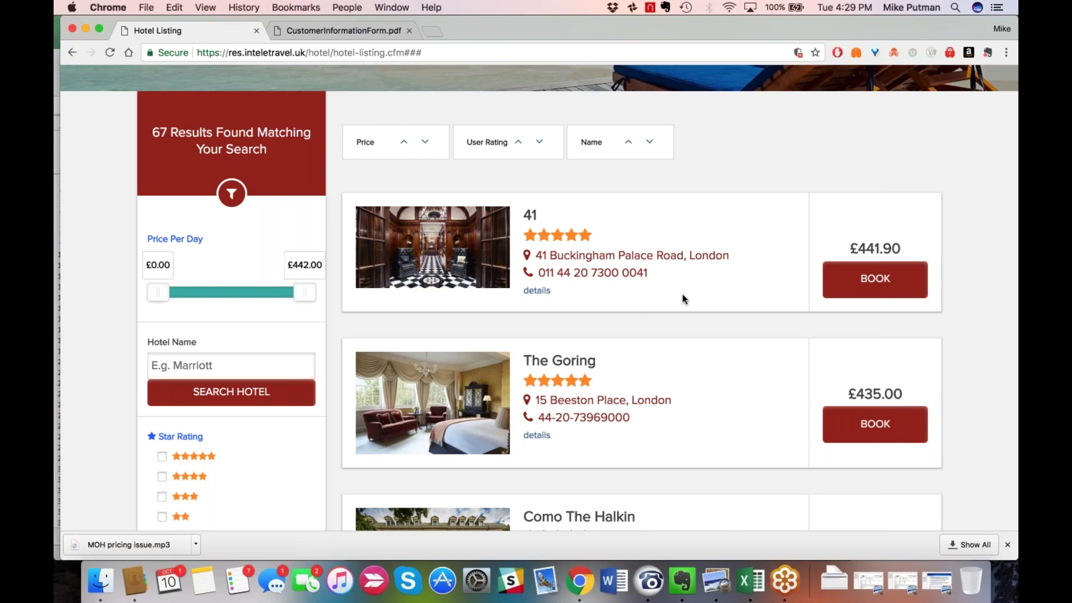
scroll(682, 296, "down", 5)
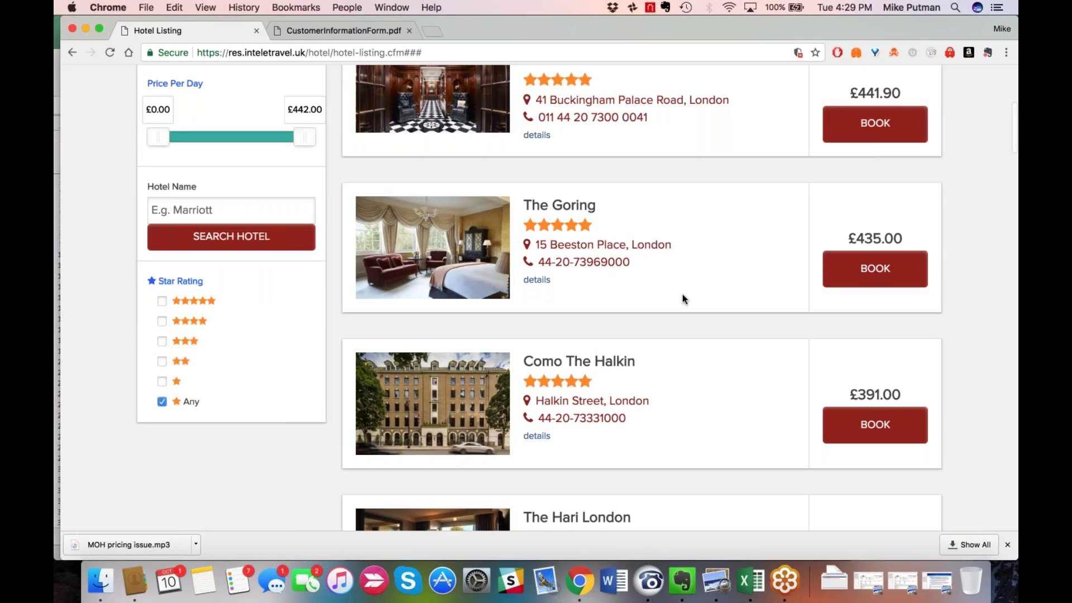
scroll(682, 294, "up", 5)
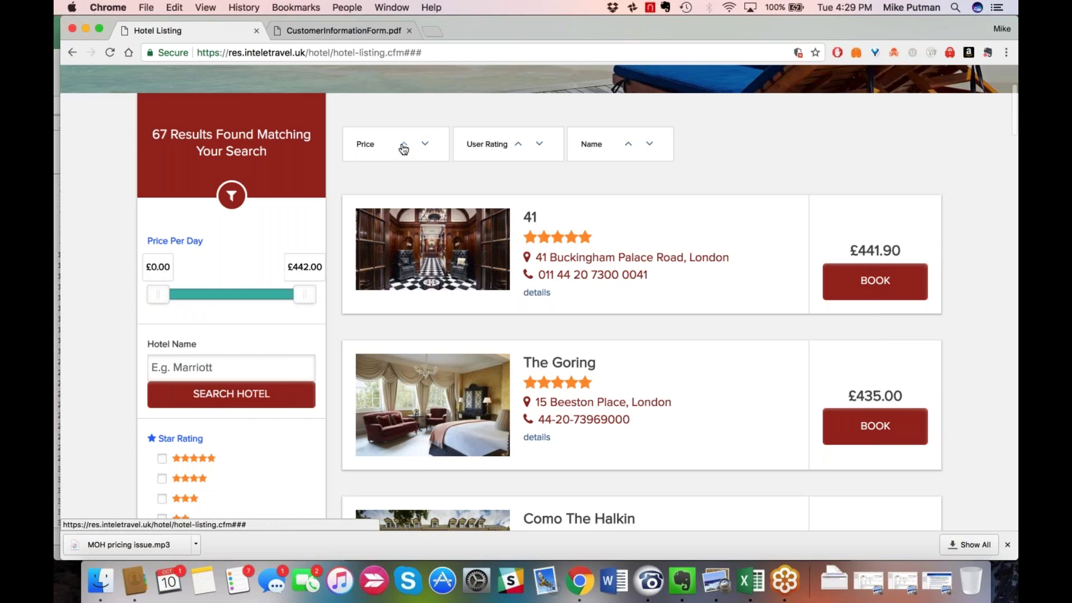
Re-sort the results by price so Eccleston Square Hotel at £156.00 comes first.
left_click(403, 145)
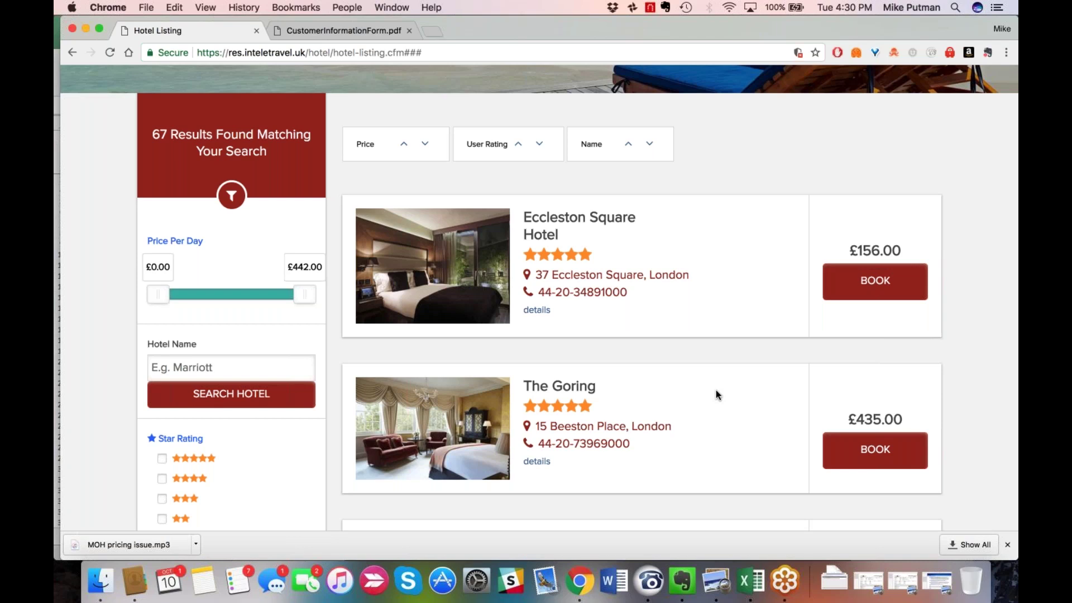
scroll(715, 394, "down", 1)
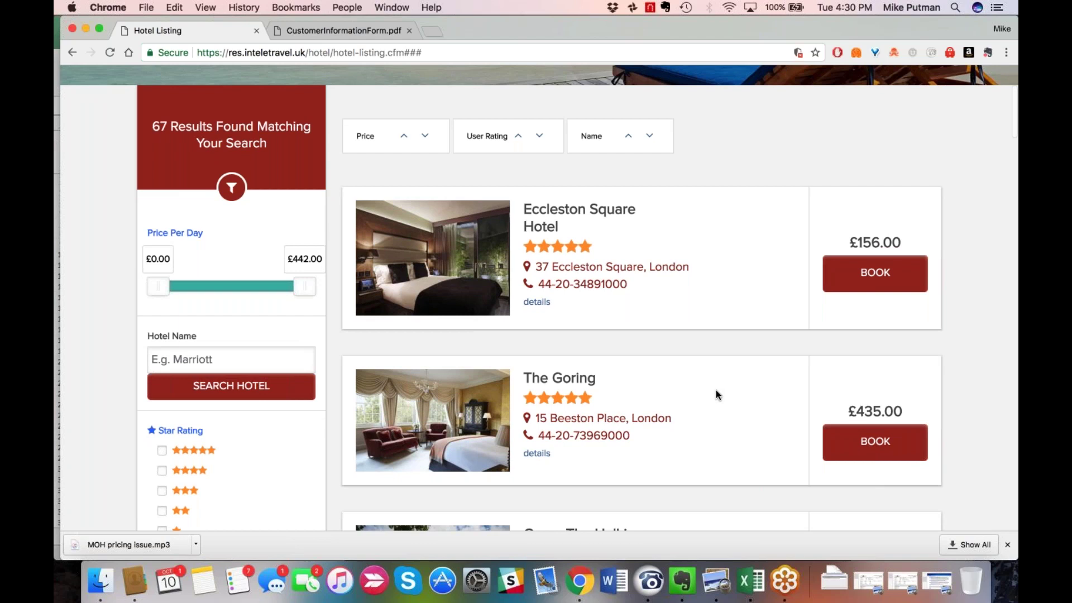
scroll(716, 391, "down", 3)
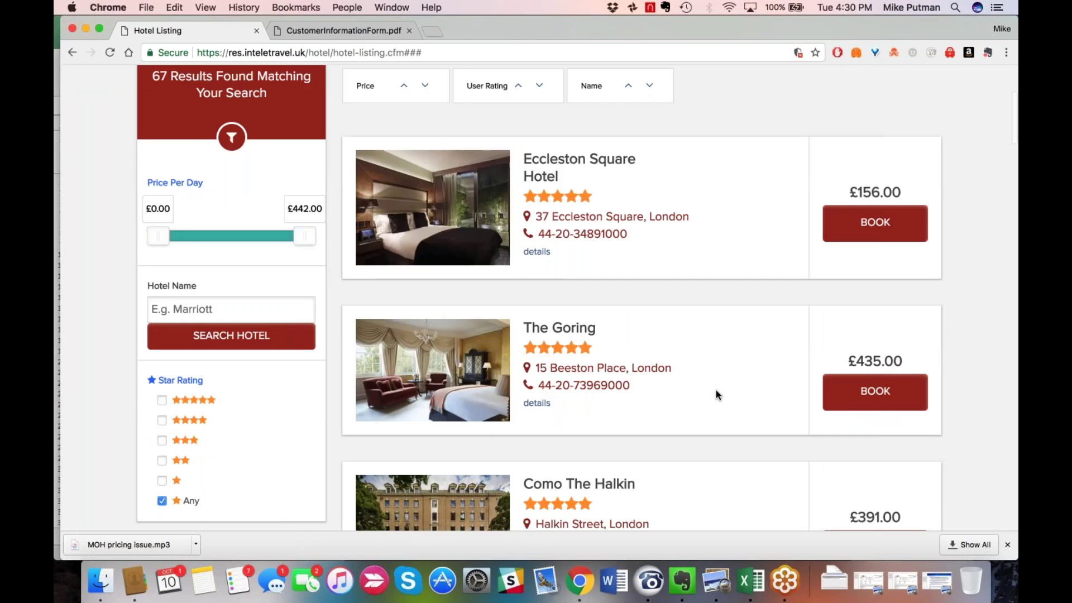
scroll(715, 395, "up", 1)
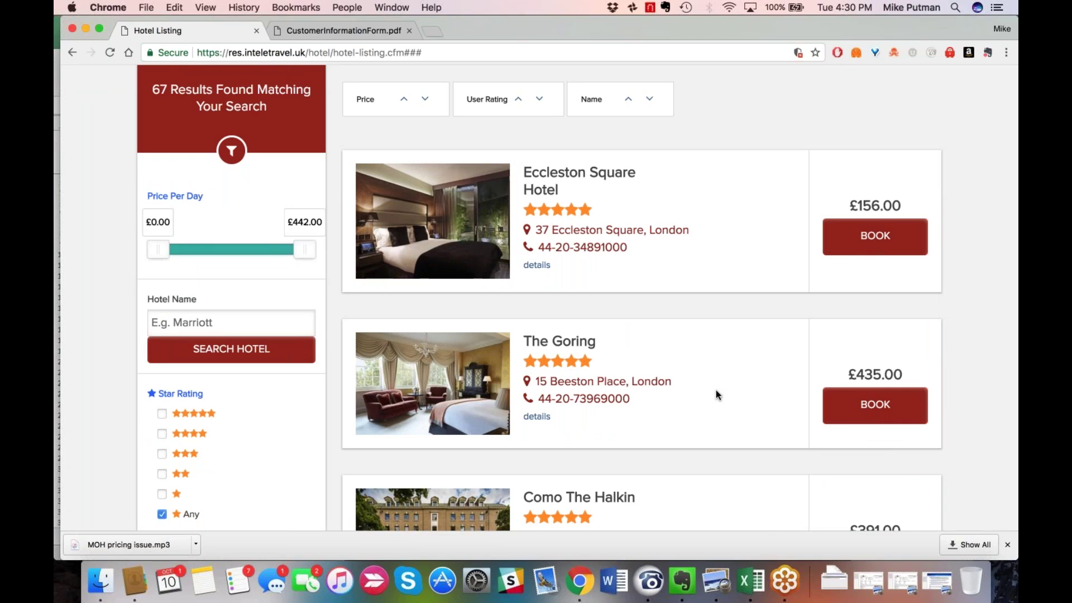
scroll(716, 391, "up", 1)
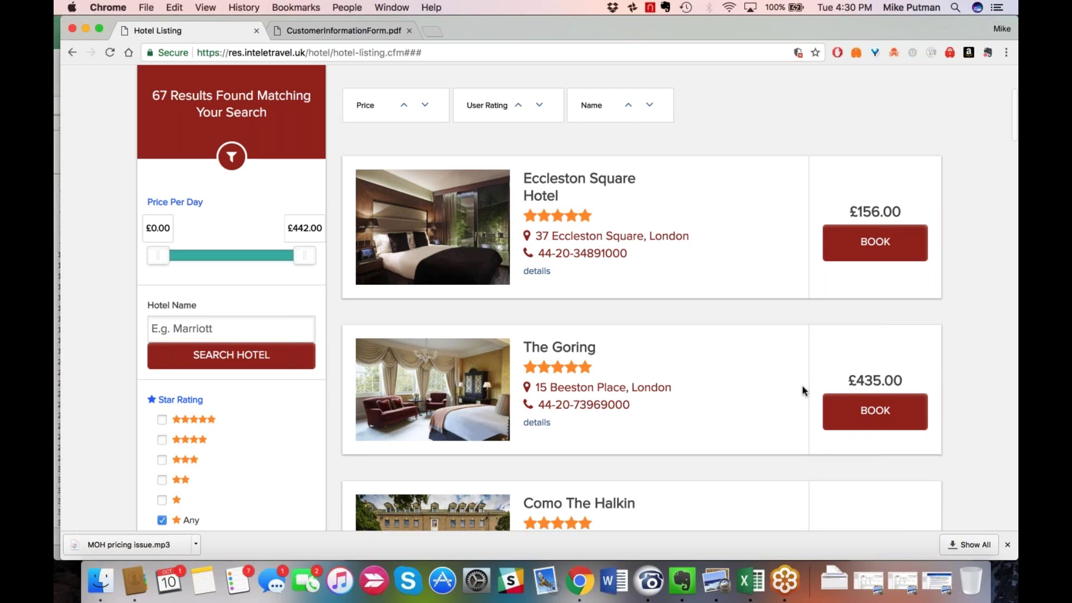
Try 'ecc' in the Hotel Name filter, then clear it and keep browsing.
left_click(194, 353)
type("ecc")
key("BackSpace")
key("BackSpace")
key("BackSpace")
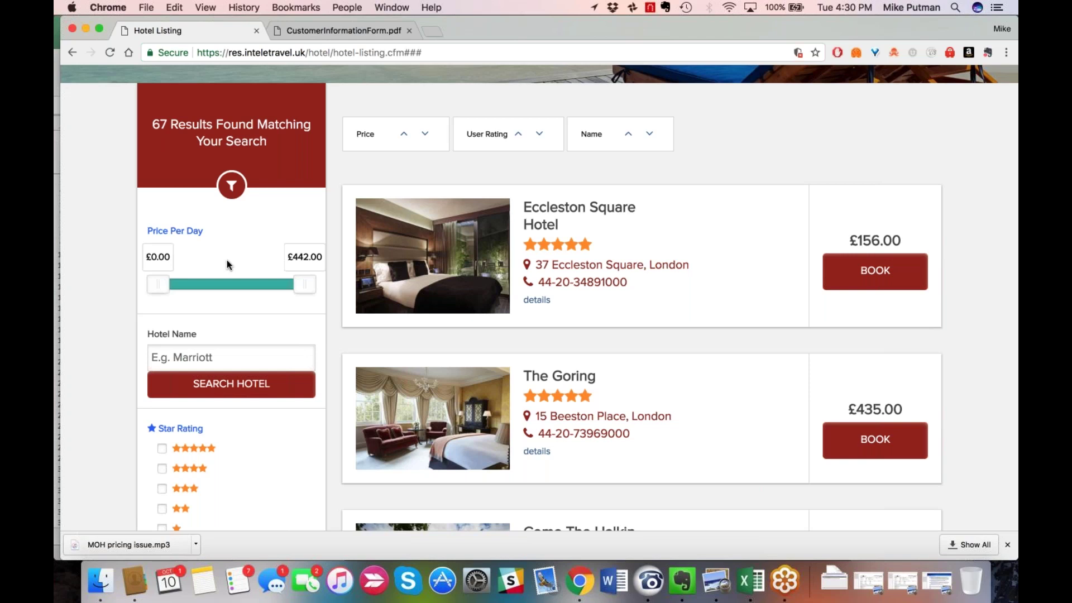
scroll(226, 260, "down", 1)
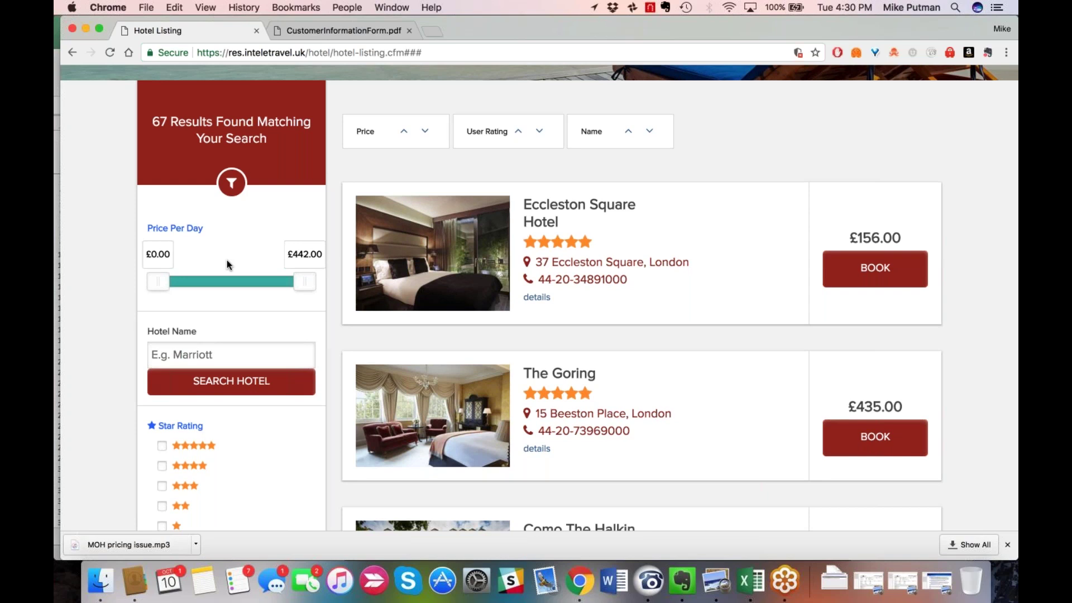
scroll(227, 260, "down", 1)
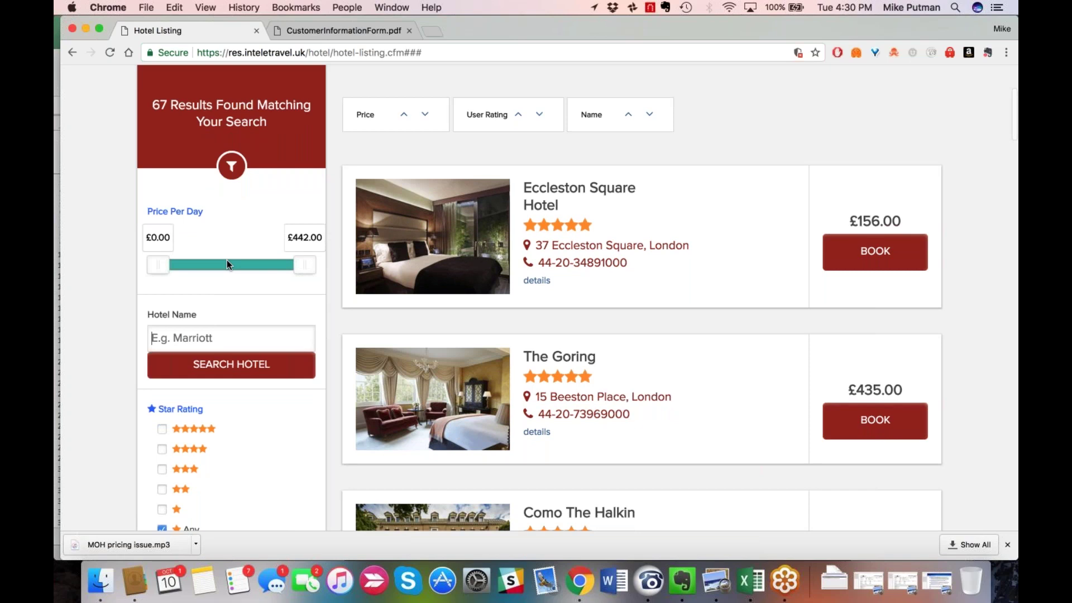
Tick the 5-, 4- and 3-star ratings, narrowing the list to 49 hotels.
scroll(160, 356, "down", 3)
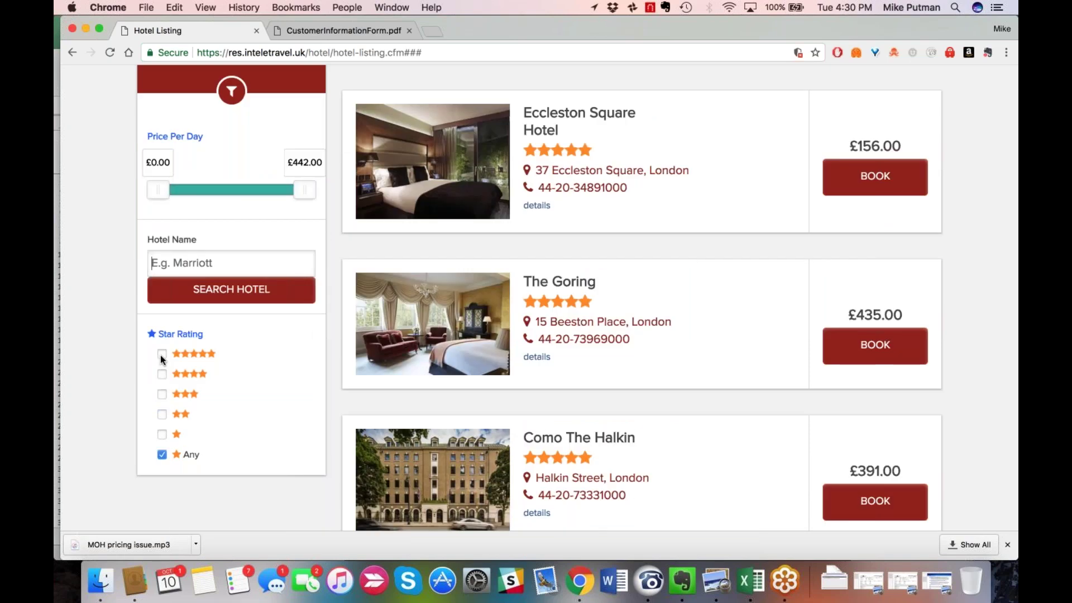
left_click(161, 354)
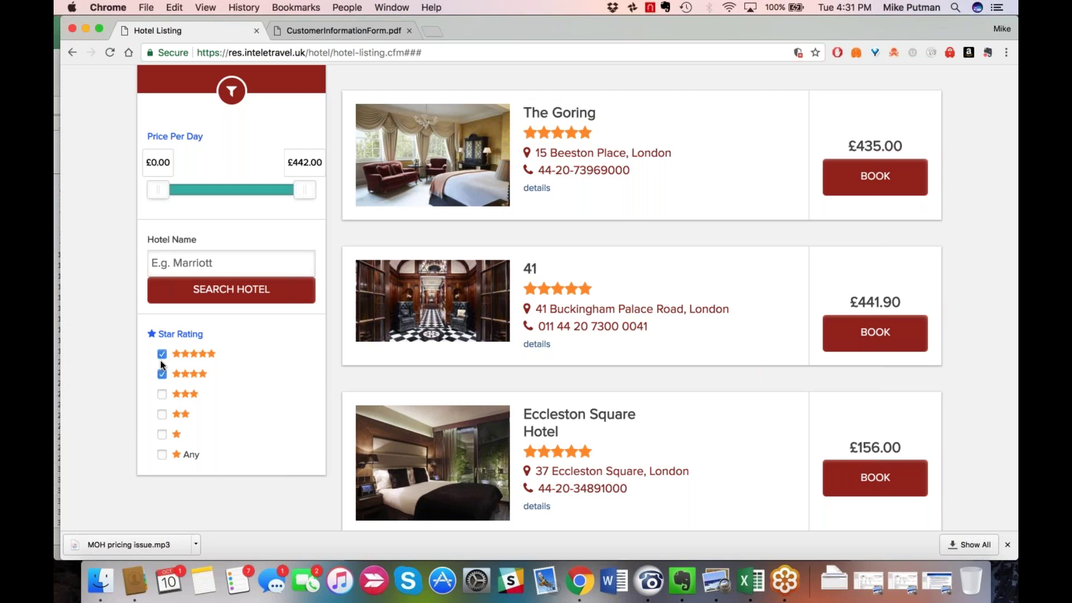
left_click(161, 394)
scroll(539, 297, "up", 2)
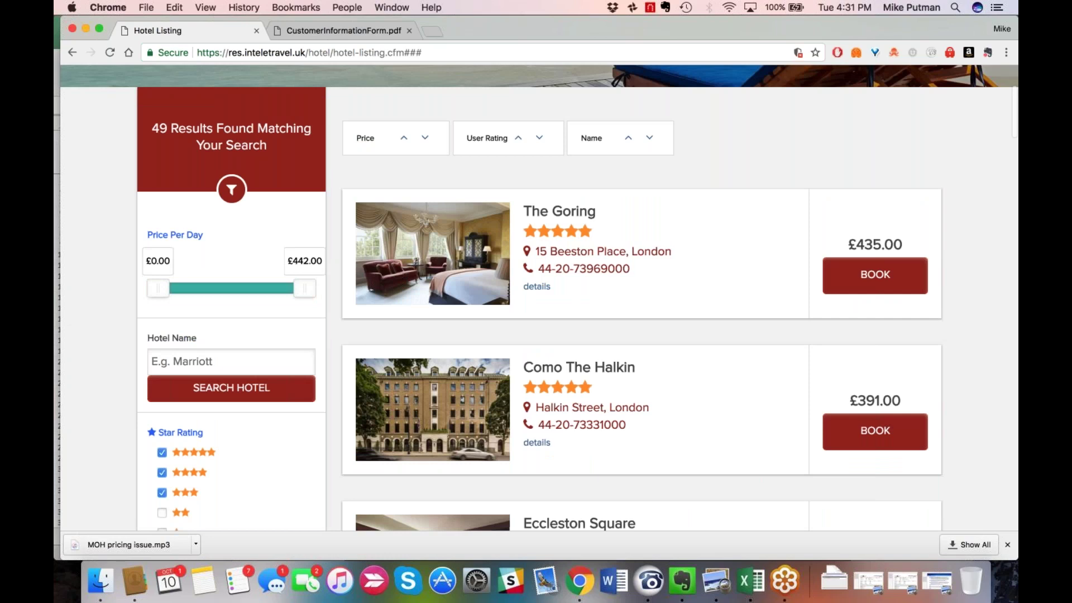
scroll(242, 267, "up", 1)
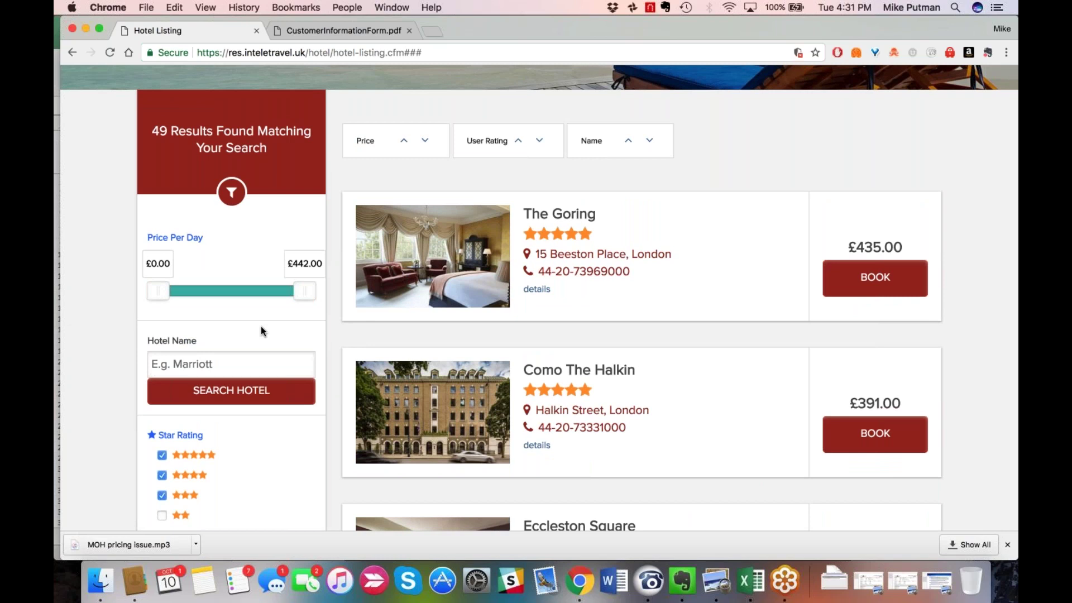
scroll(261, 327, "down", 1)
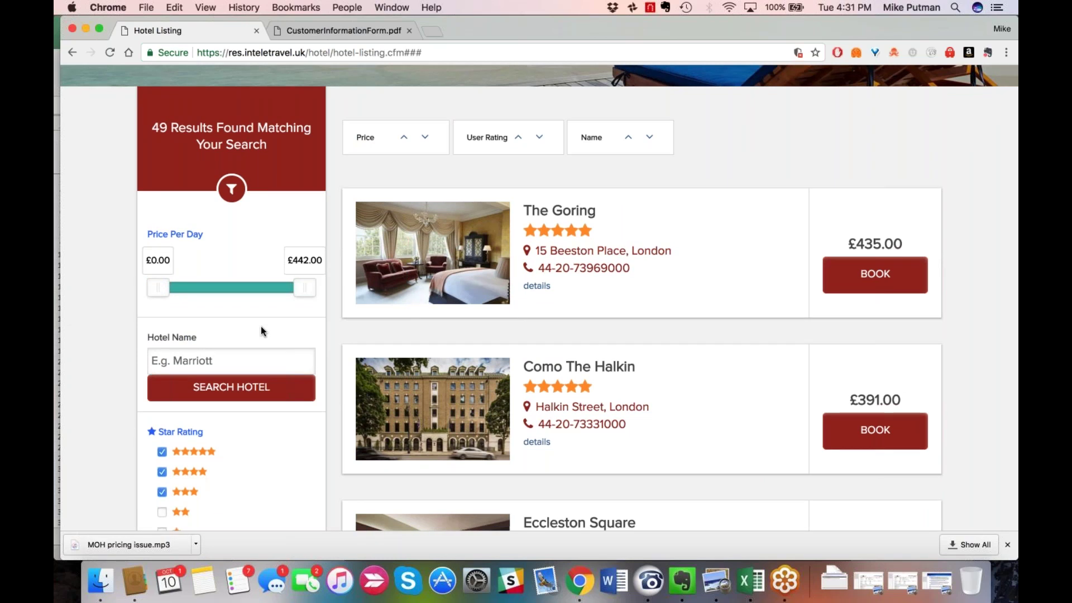
scroll(262, 290, "down", 3)
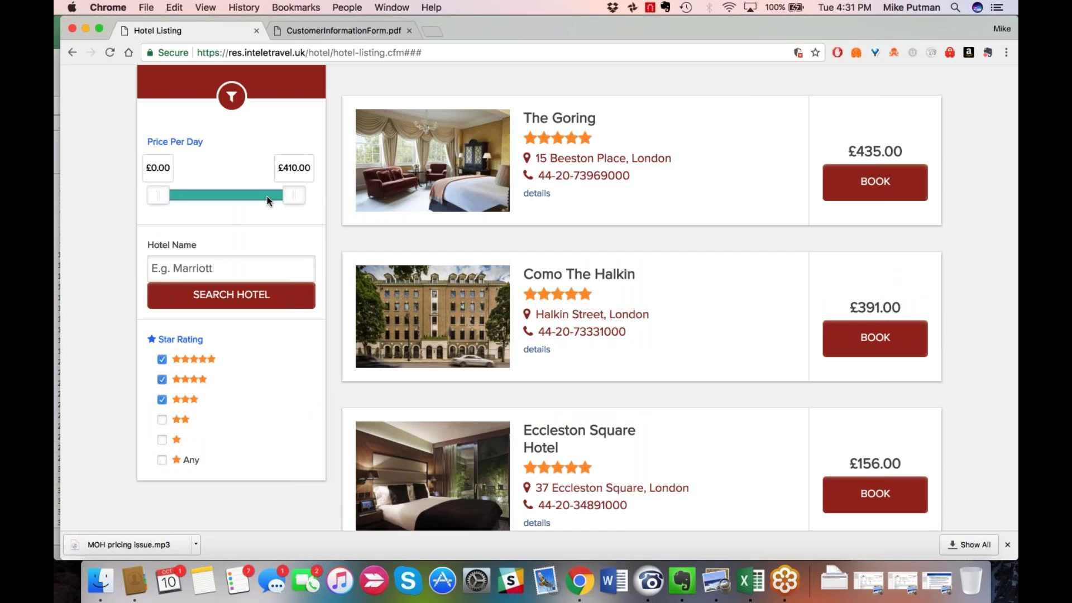
Lower the Price Per Day maximum from £252.00 to £200.00, leaving 40 hotels led by Eccleston Square Hotel.
left_click_drag(266, 196, 242, 196)
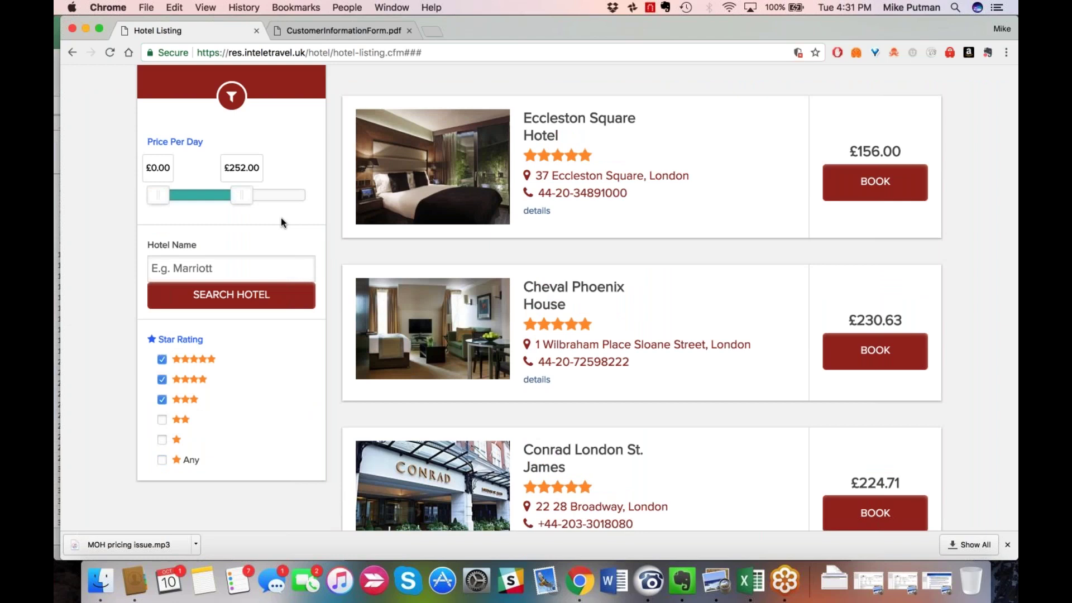
scroll(281, 222, "up", 1)
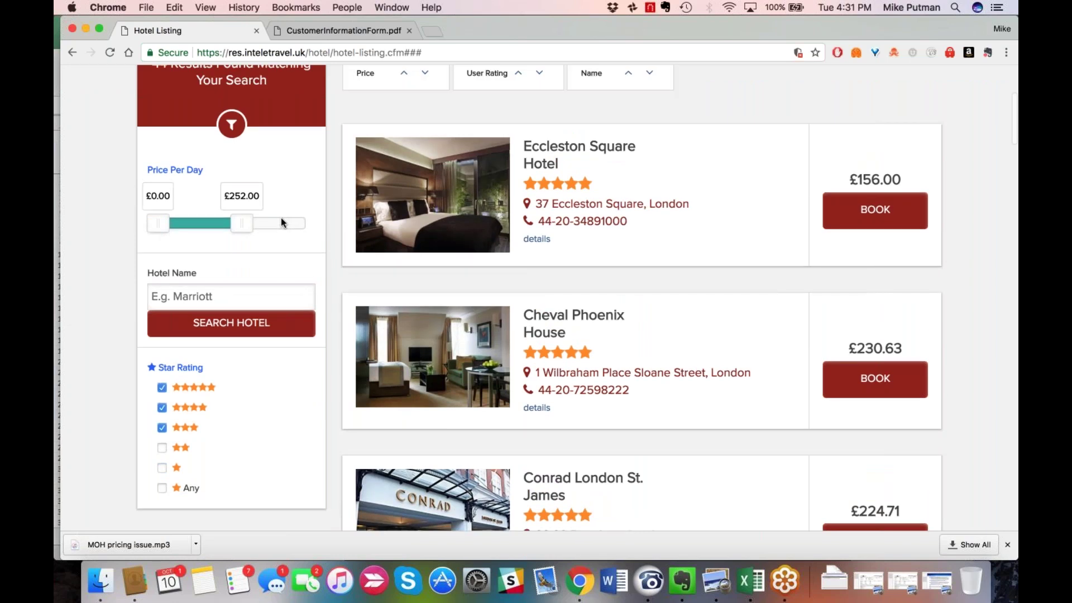
scroll(251, 288, "up", 3)
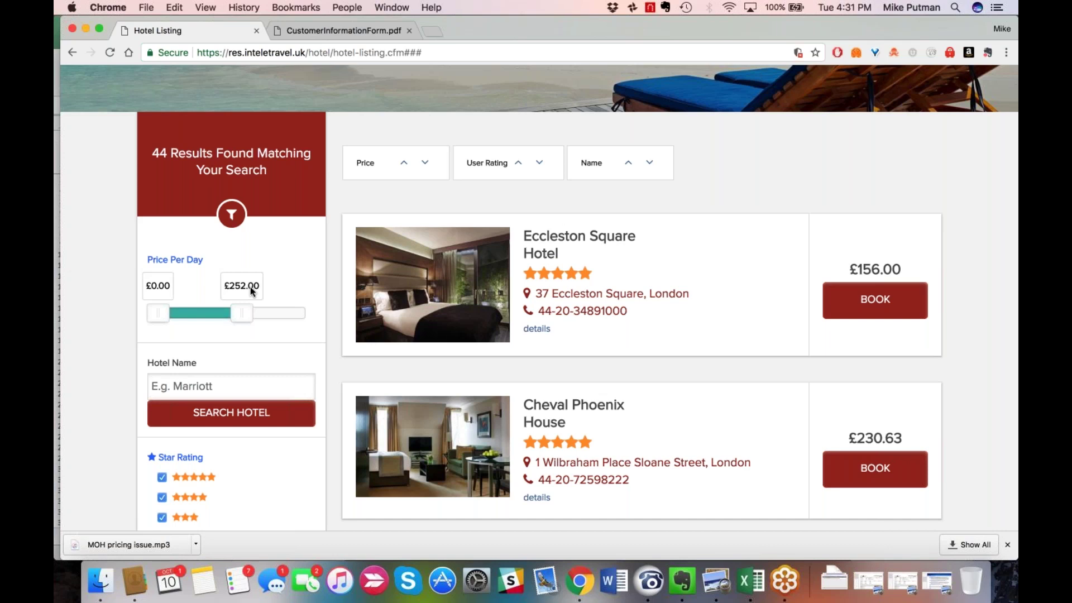
left_click_drag(243, 313, 225, 314)
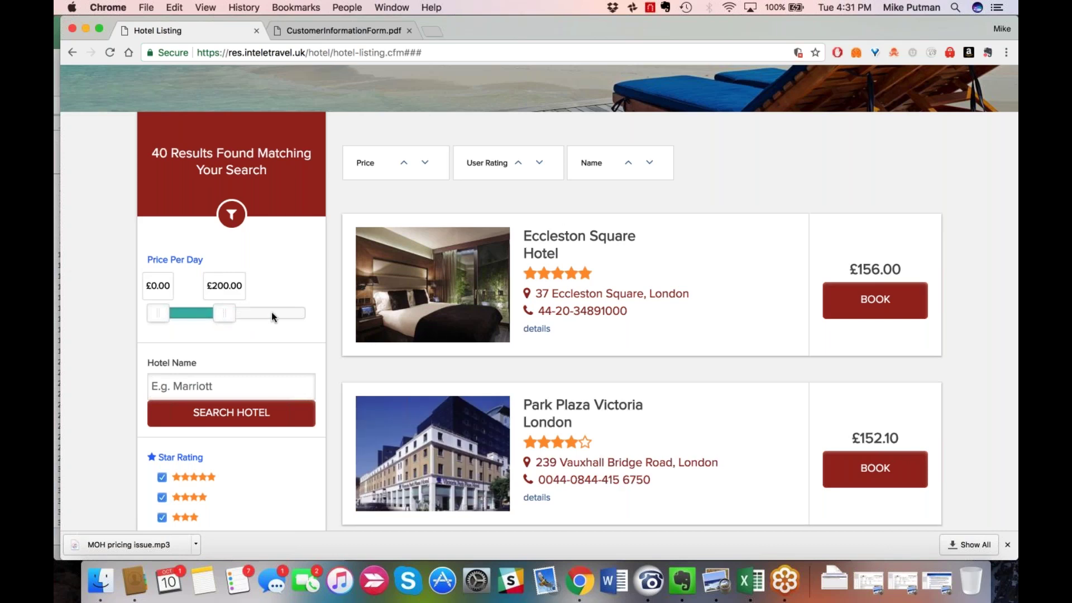
scroll(272, 312, "down", 1)
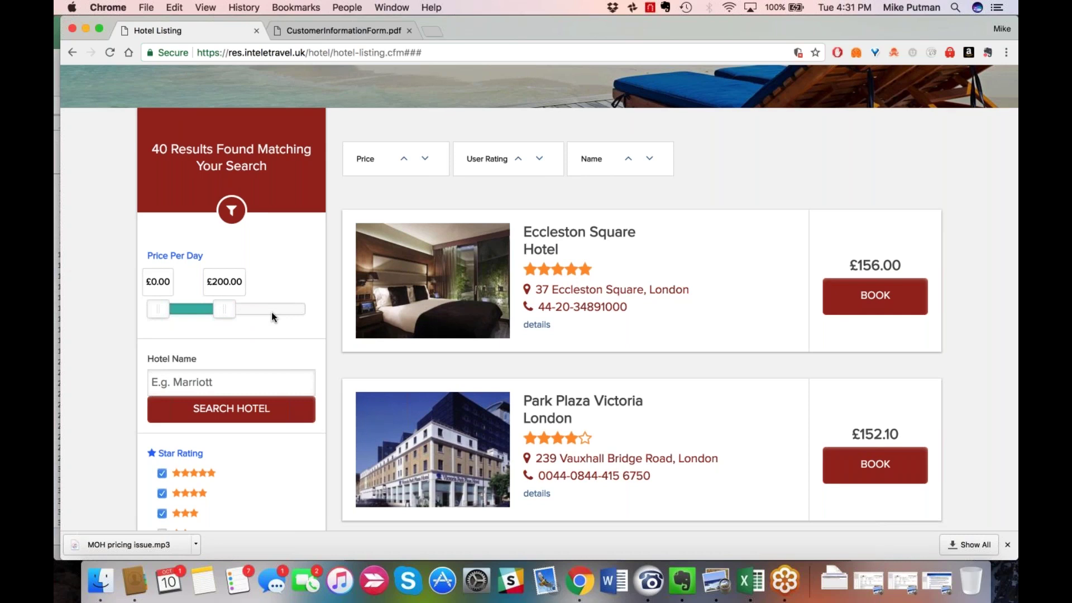
scroll(271, 313, "down", 5)
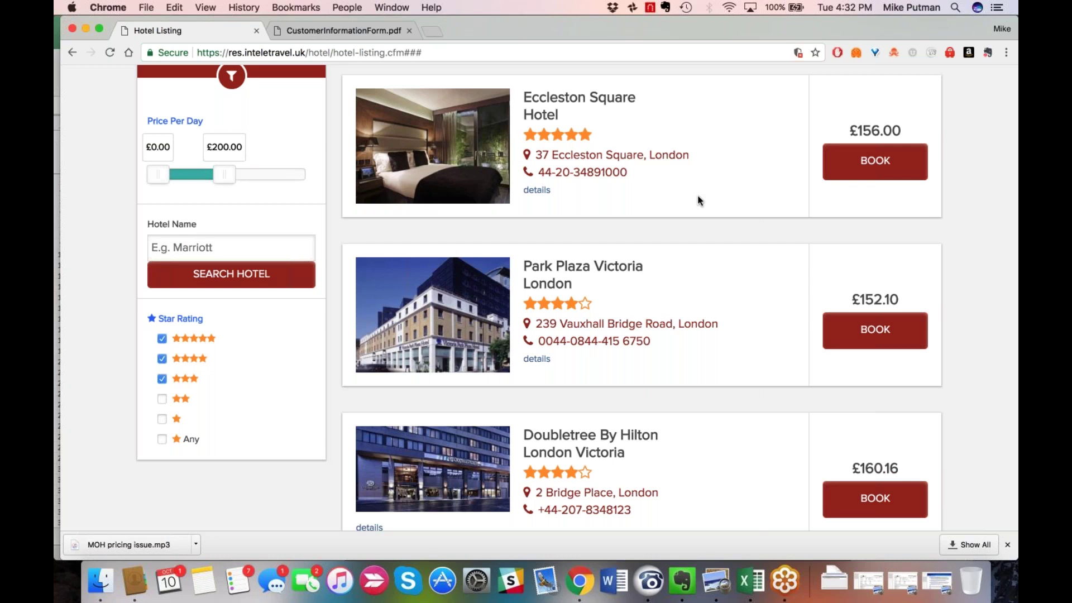
Scroll back up the London hotel listing, now 48 results at £0–£436 per day.
scroll(699, 200, "up", 1)
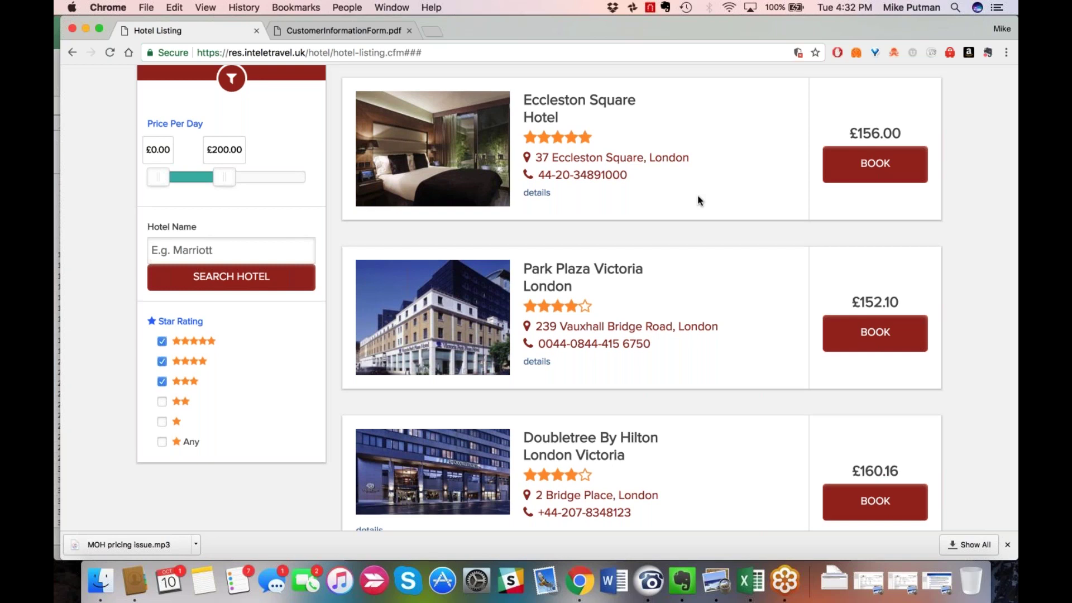
scroll(699, 201, "up", 2)
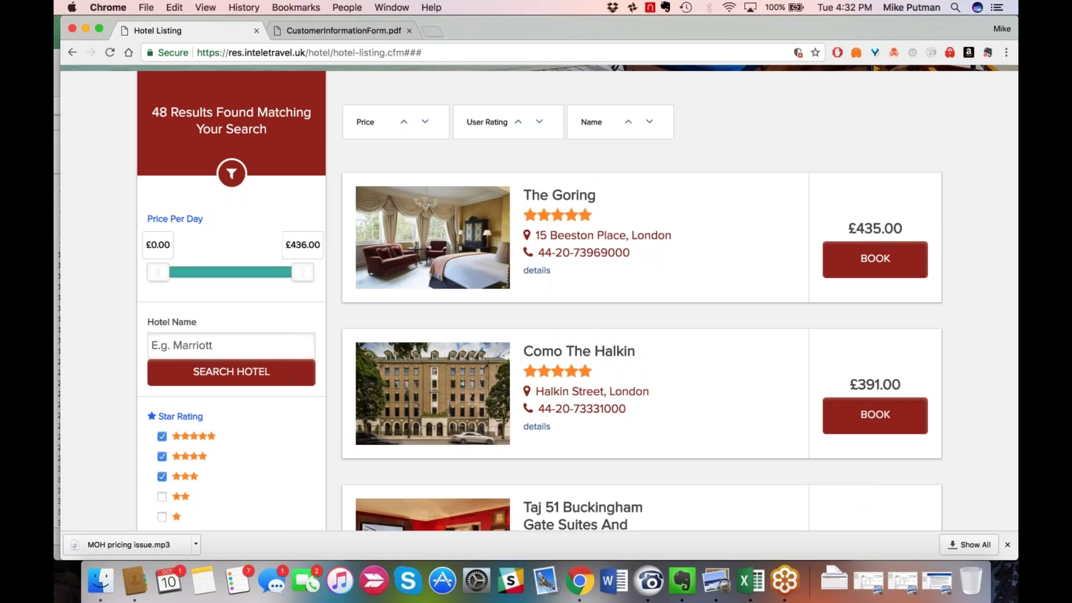
Scroll down through the hotel listing under the Star Rating filter.
scroll(694, 453, "down", 2)
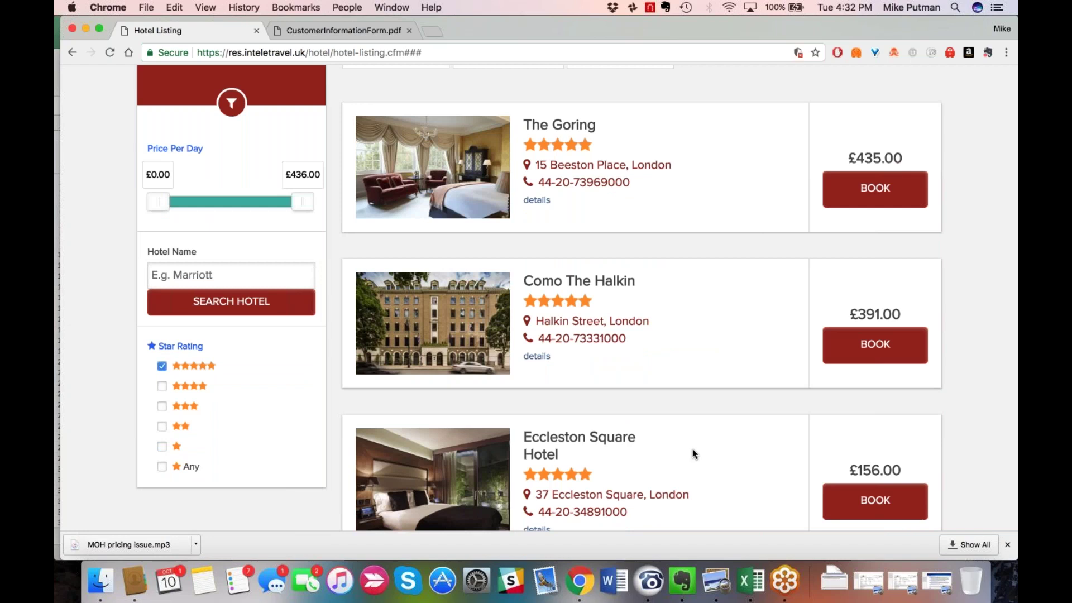
scroll(694, 454, "down", 1)
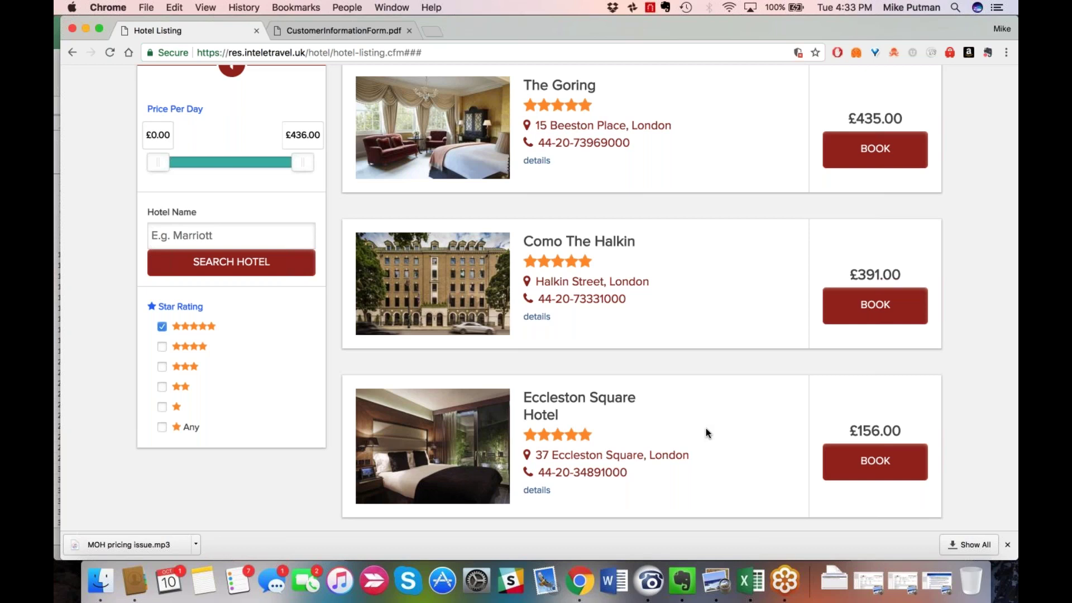
scroll(706, 428, "down", 1)
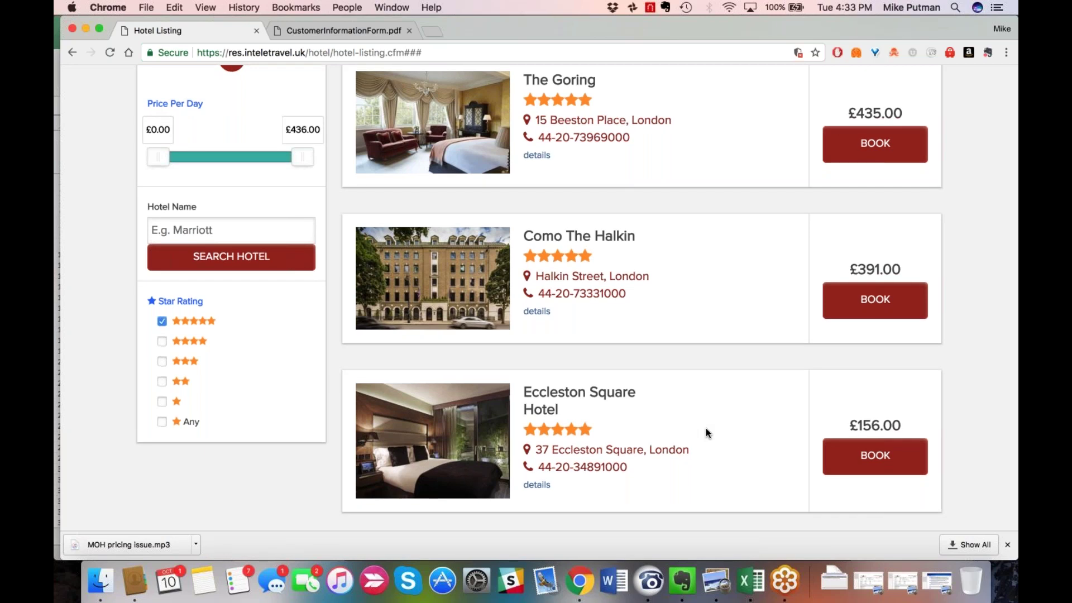
scroll(705, 433, "down", 2)
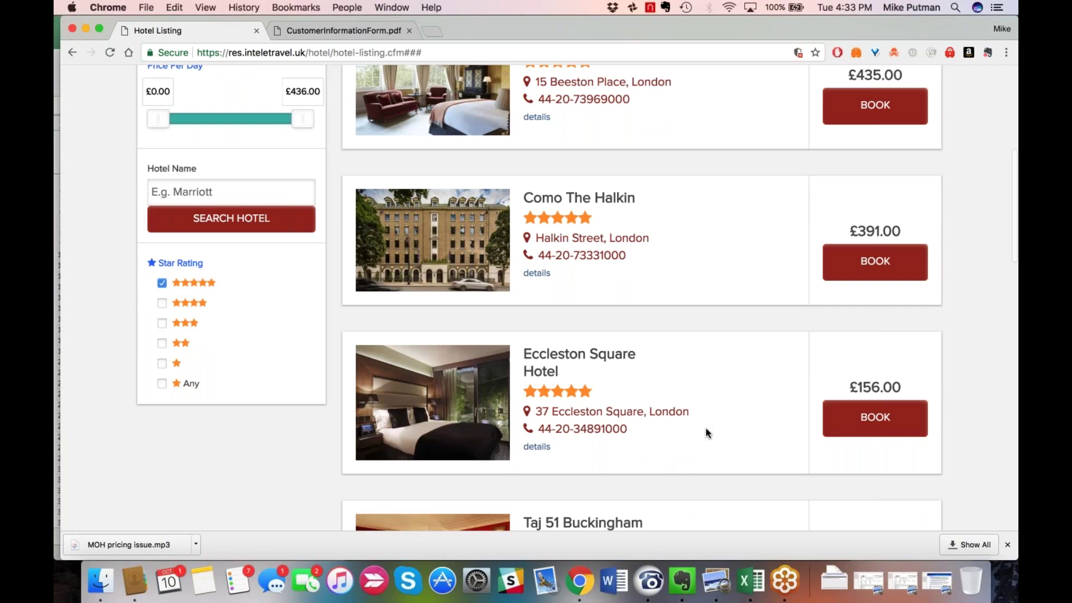
scroll(706, 433, "down", 5)
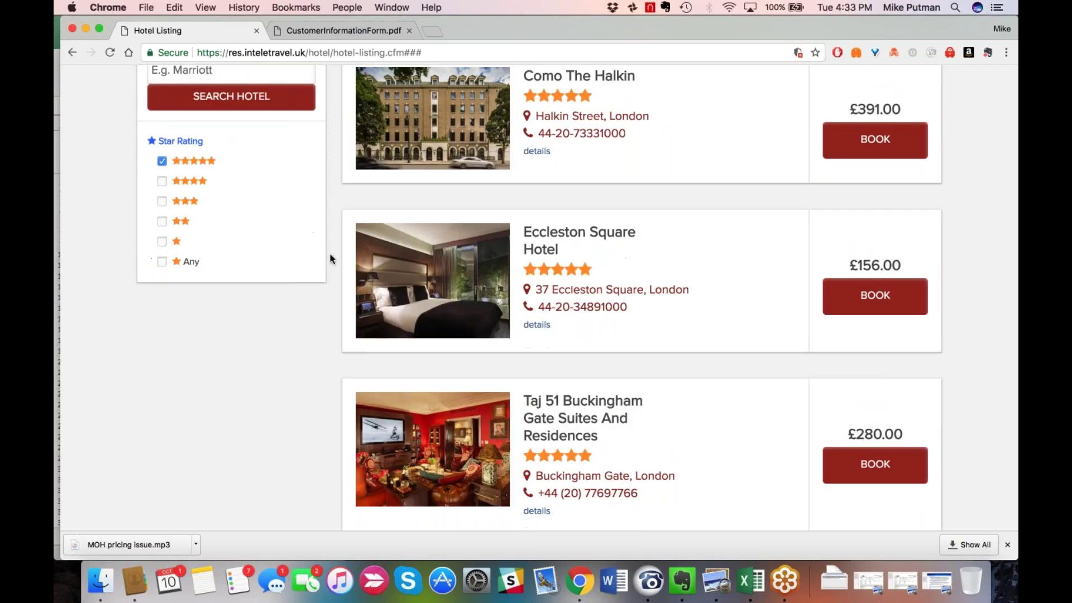
Add 1-star hotels to the Star Rating filter and browse the results to Eccleston Square Hotel.
left_click(162, 242)
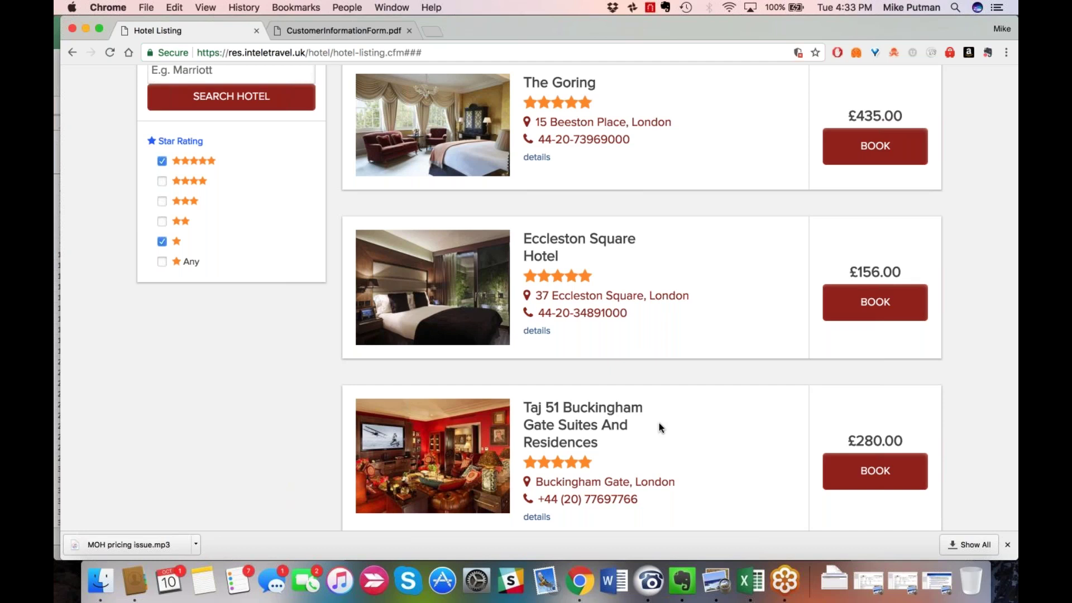
scroll(659, 428, "down", 2)
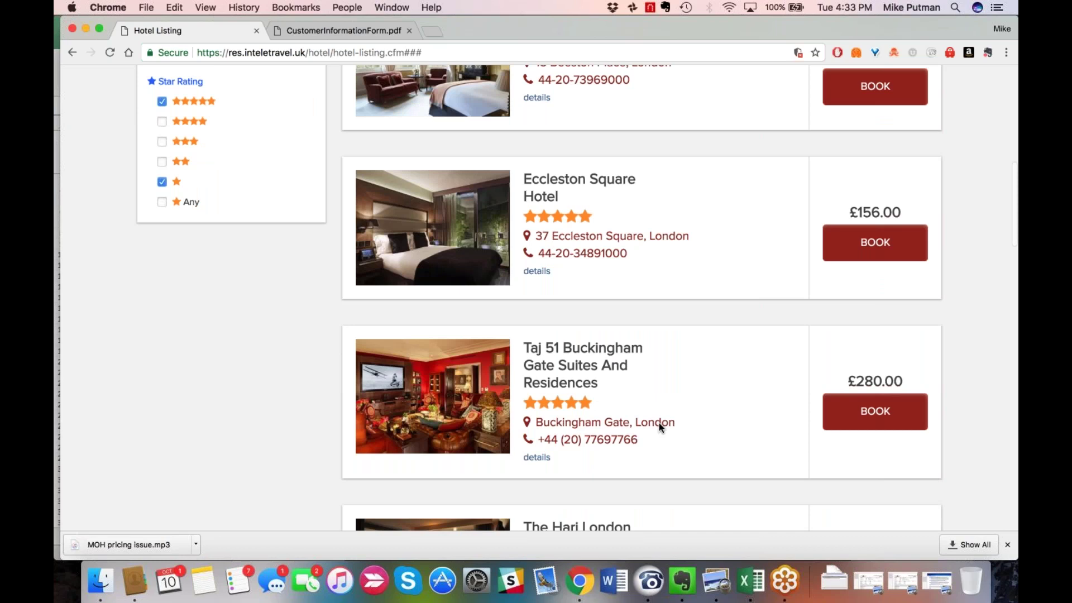
scroll(659, 425, "down", 2)
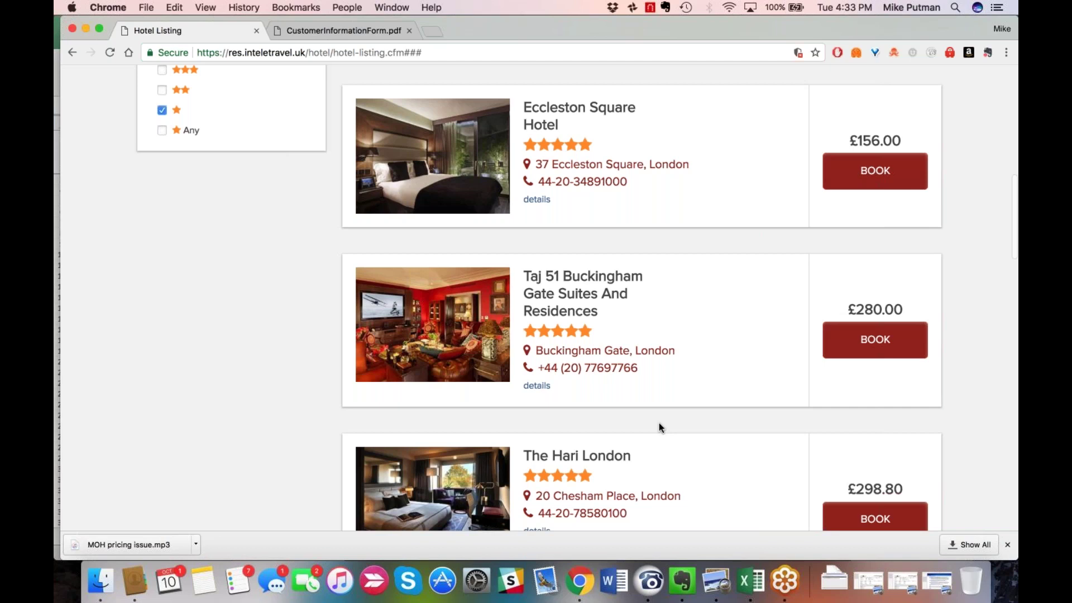
scroll(659, 428, "down", 20)
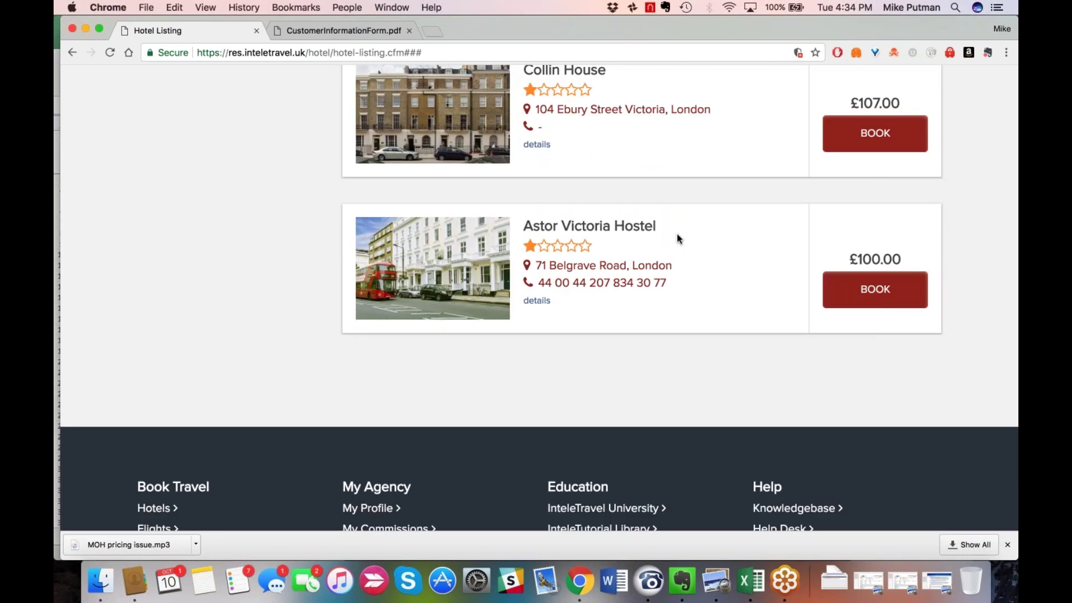
scroll(677, 237, "up", 1)
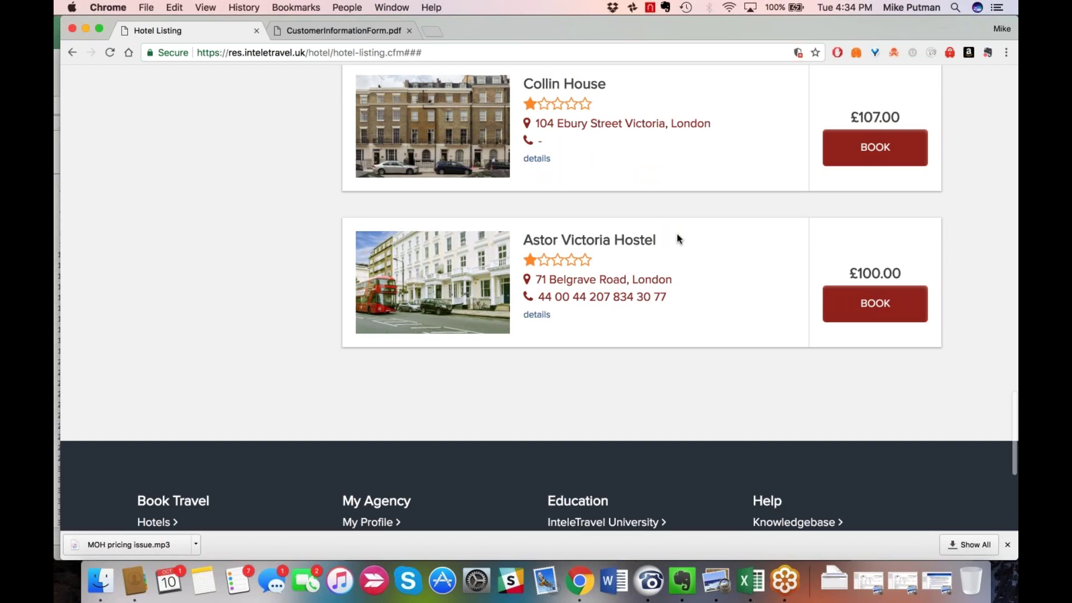
scroll(677, 238, "up", 5)
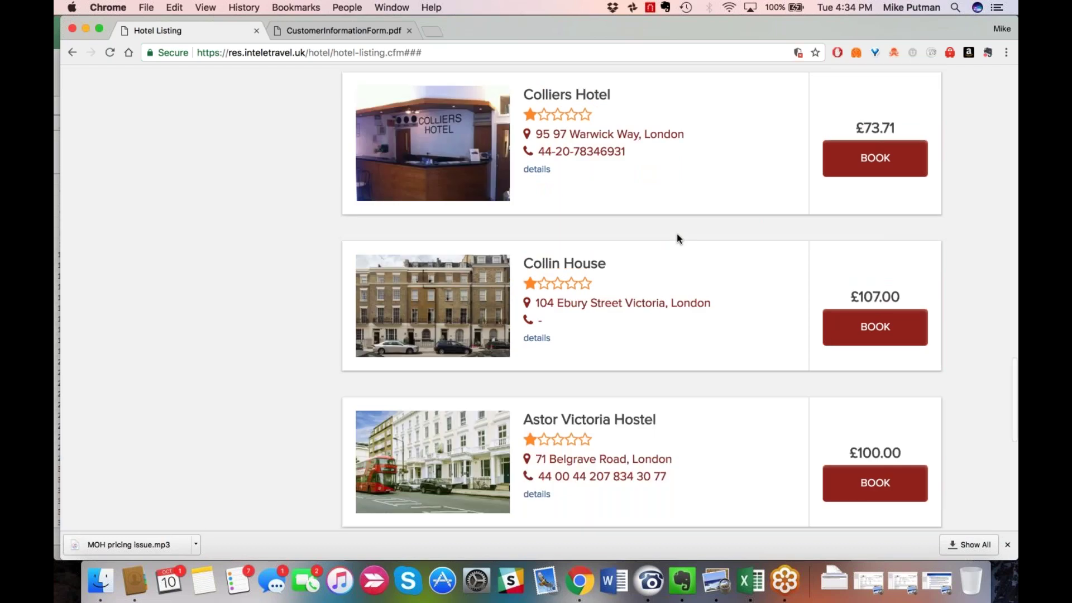
scroll(677, 238, "up", 10)
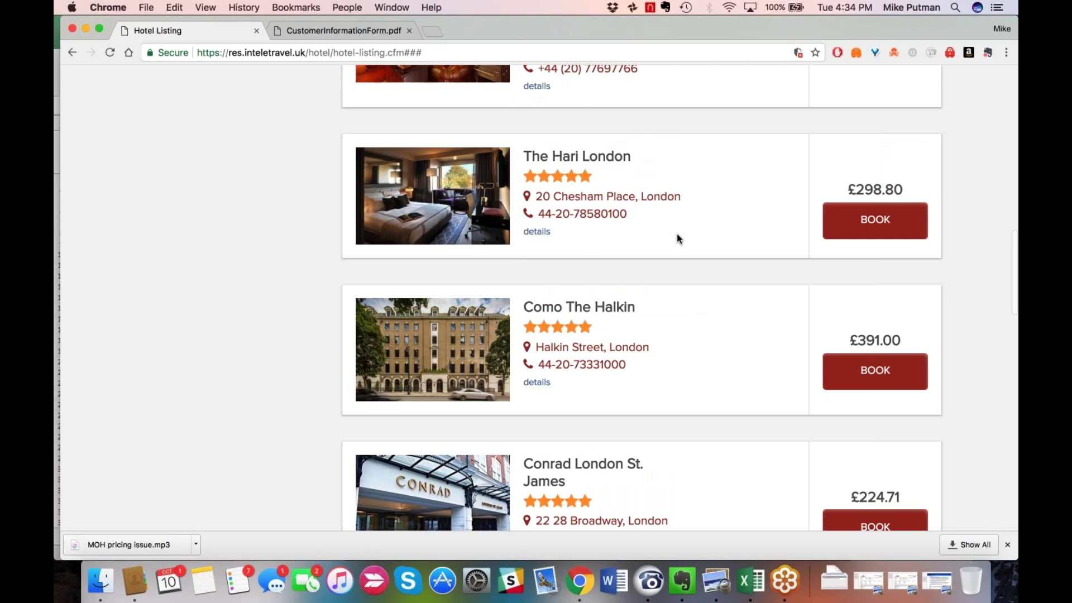
scroll(677, 233, "up", 10)
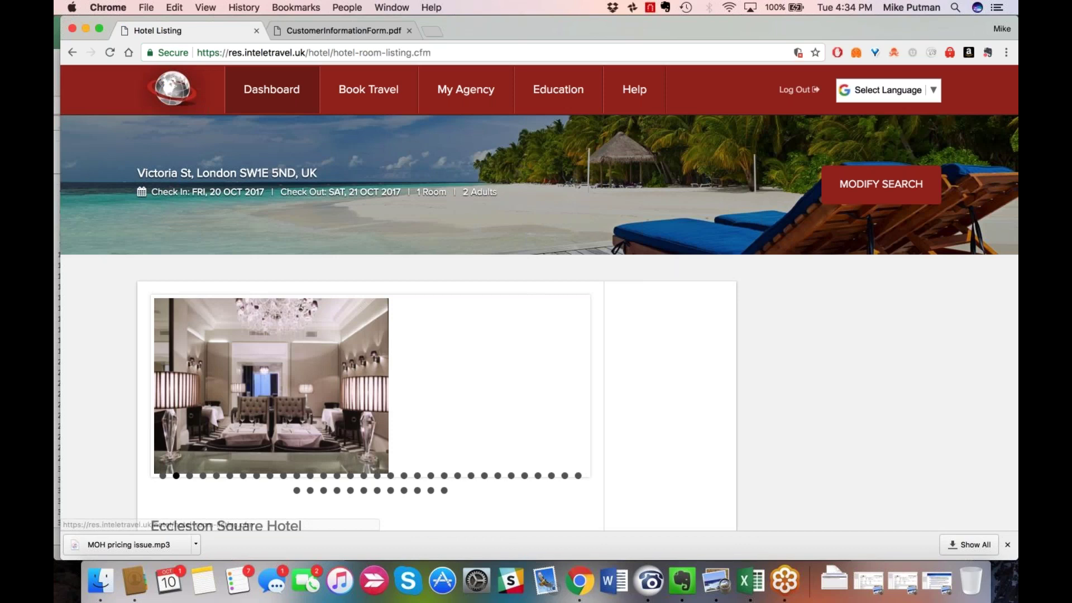
scroll(538, 279, "down", 2)
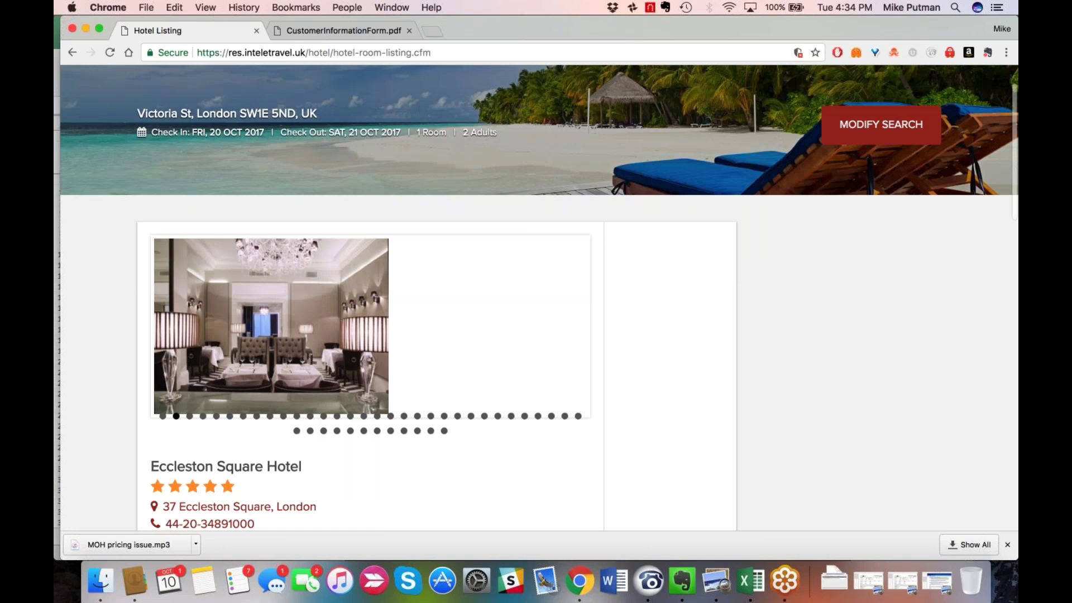
scroll(416, 458, "down", 2)
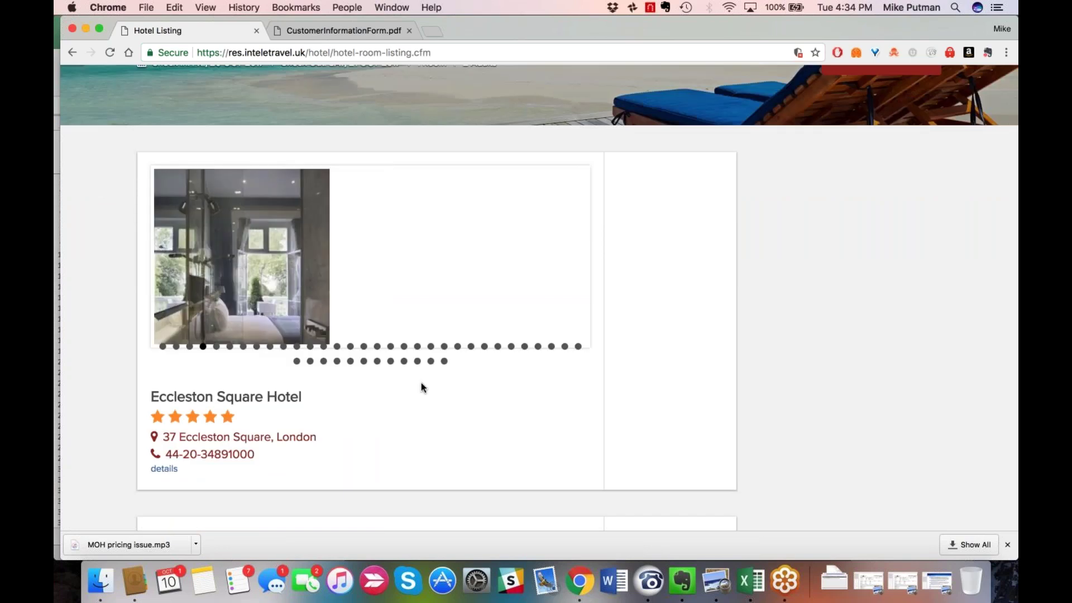
scroll(441, 386, "down", 2)
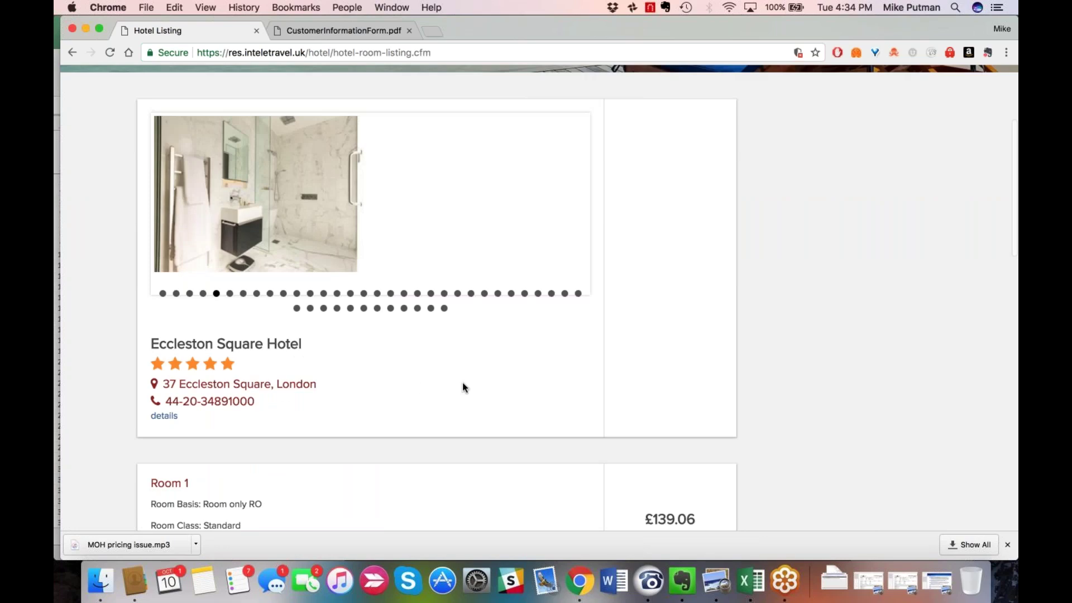
scroll(455, 380, "down", 2)
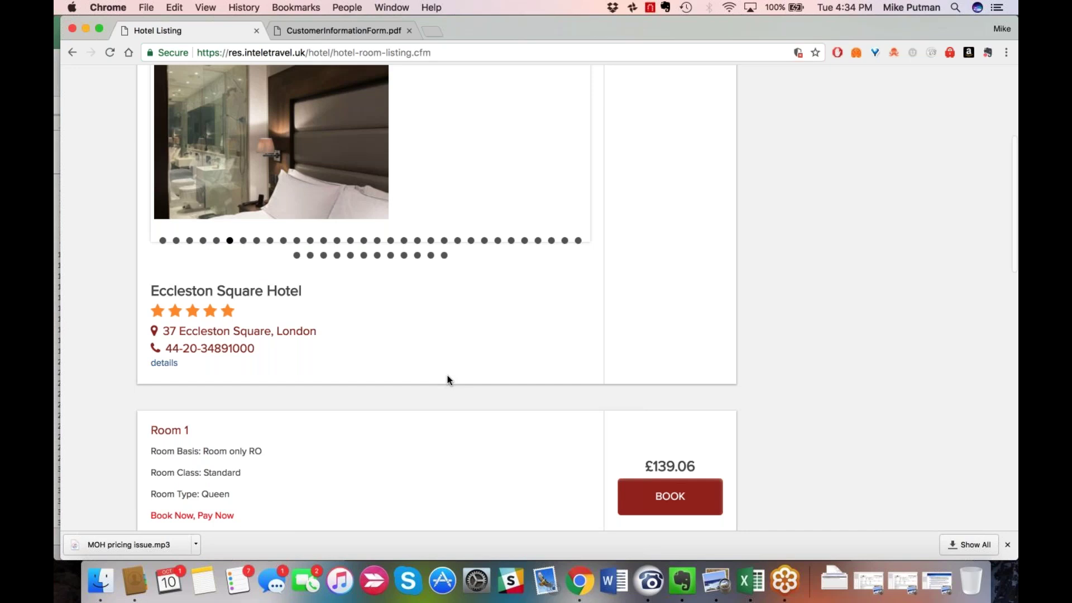
scroll(448, 380, "down", 1)
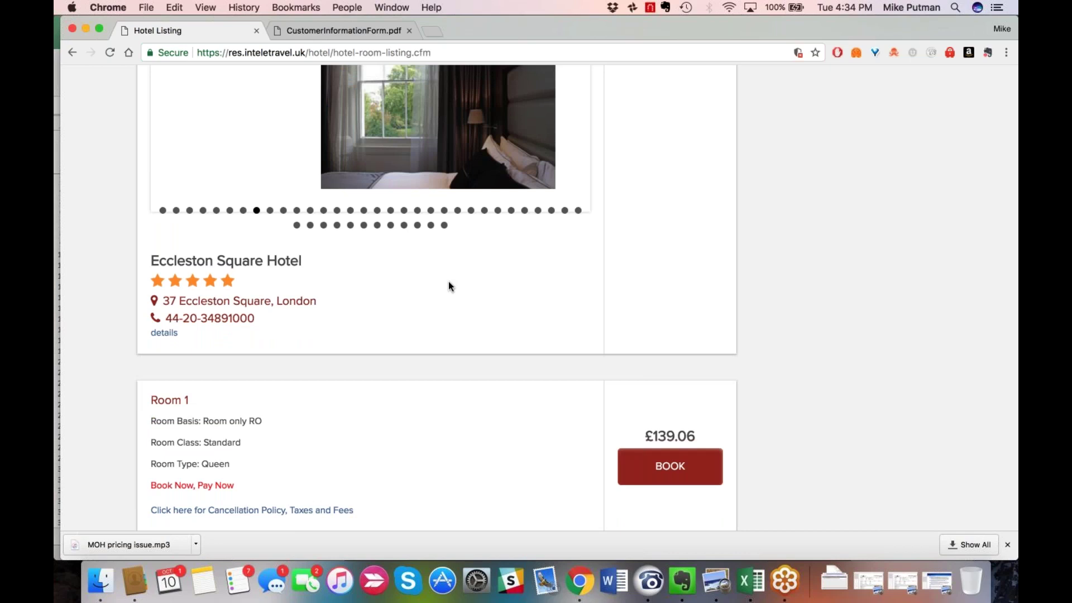
scroll(448, 285, "up", 2)
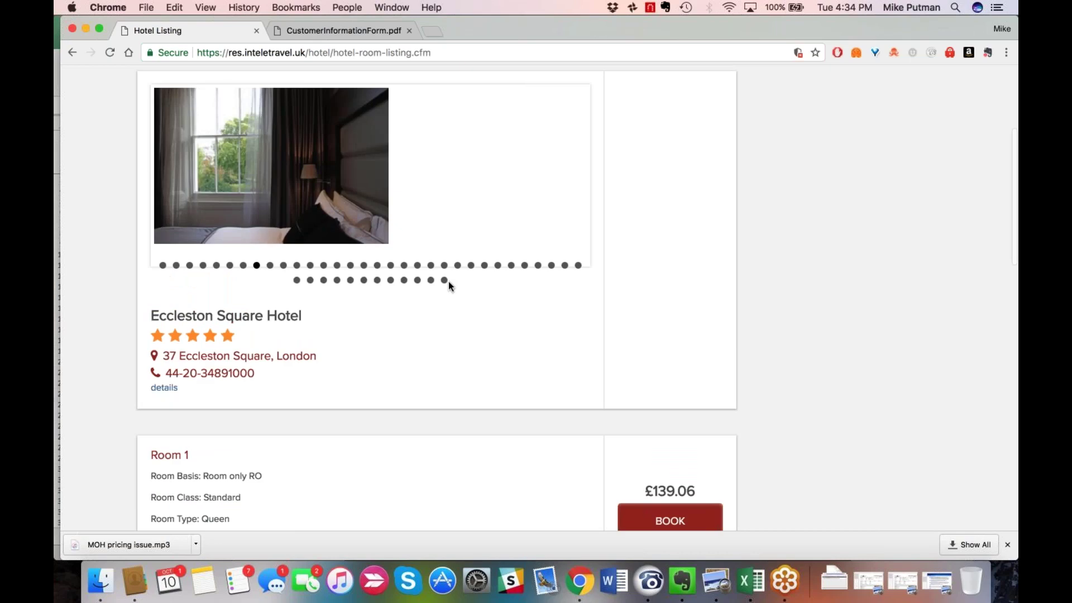
scroll(449, 285, "down", 2)
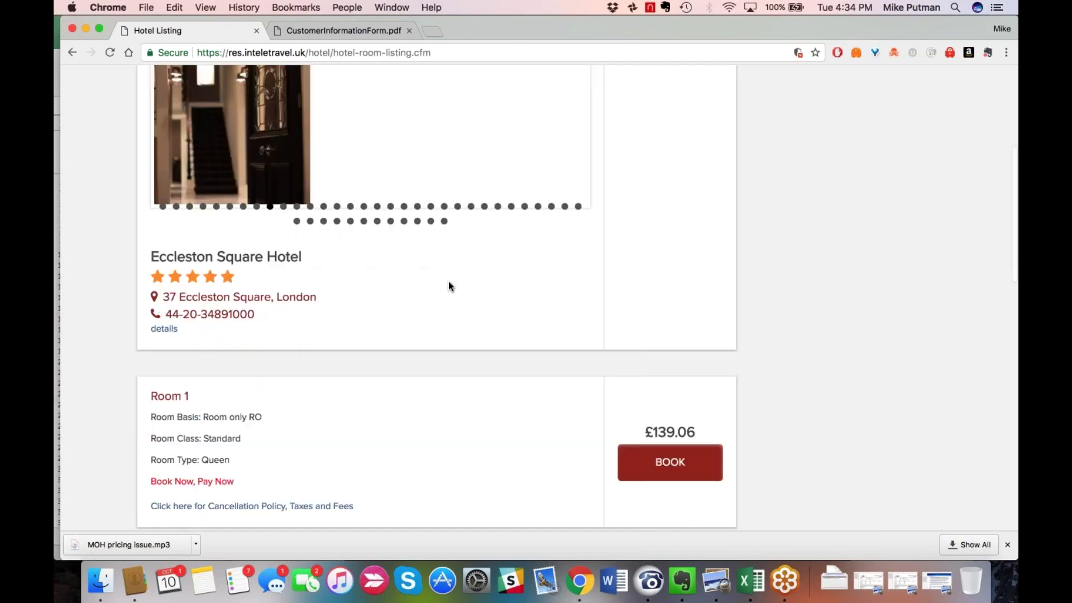
scroll(448, 286, "down", 8)
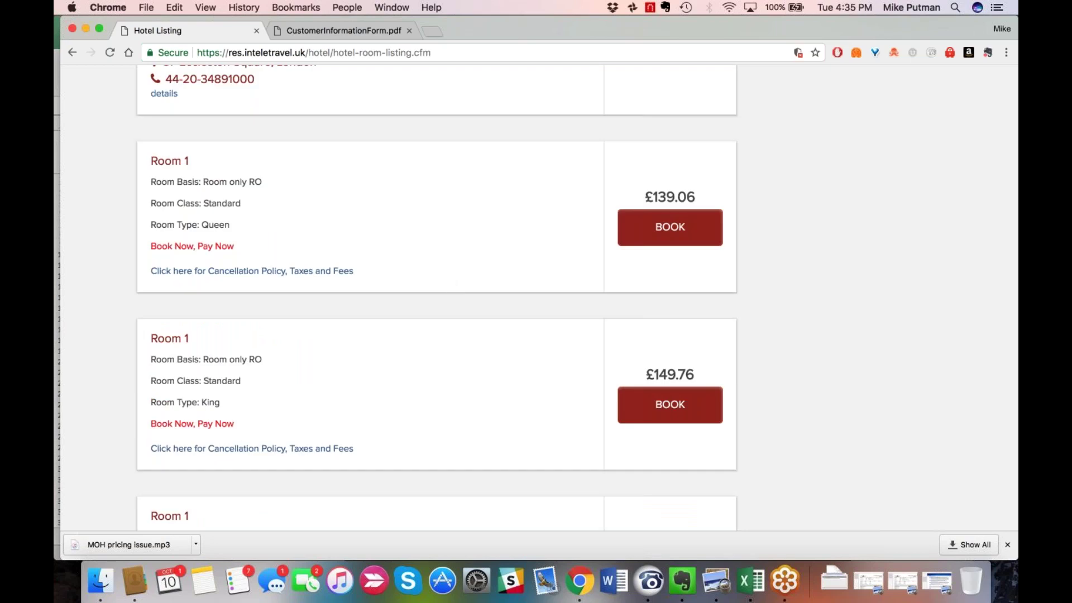
scroll(449, 286, "up", 1)
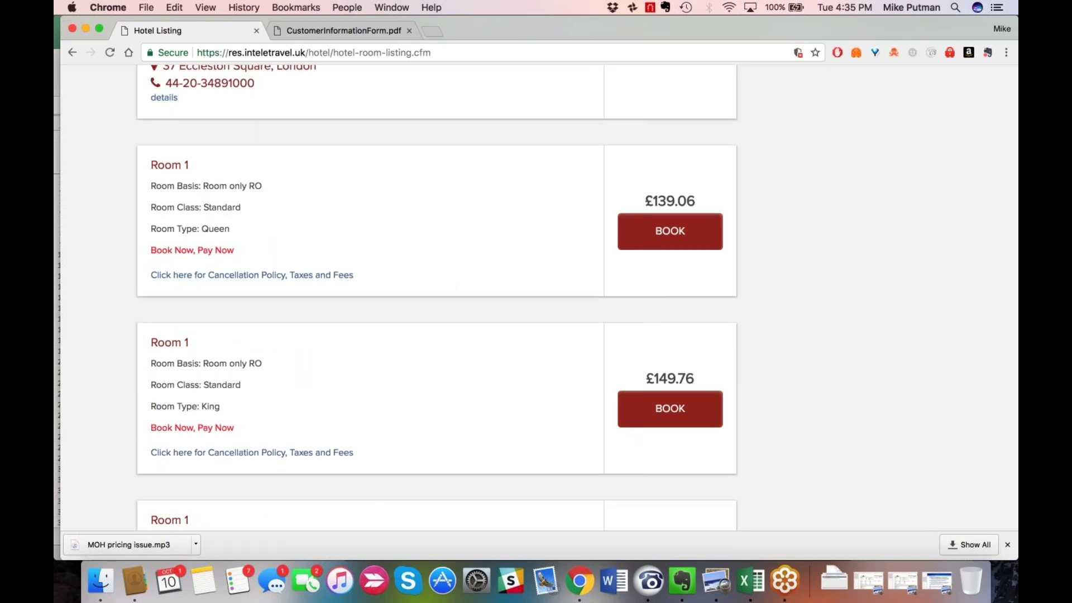
scroll(449, 286, "up", 1)
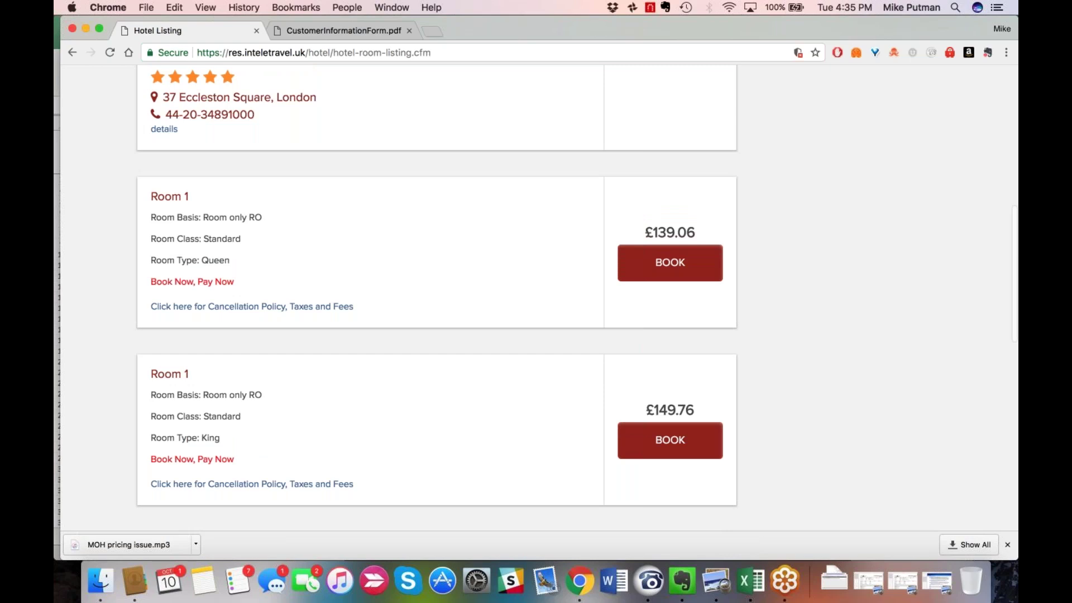
scroll(437, 294, "up", 1)
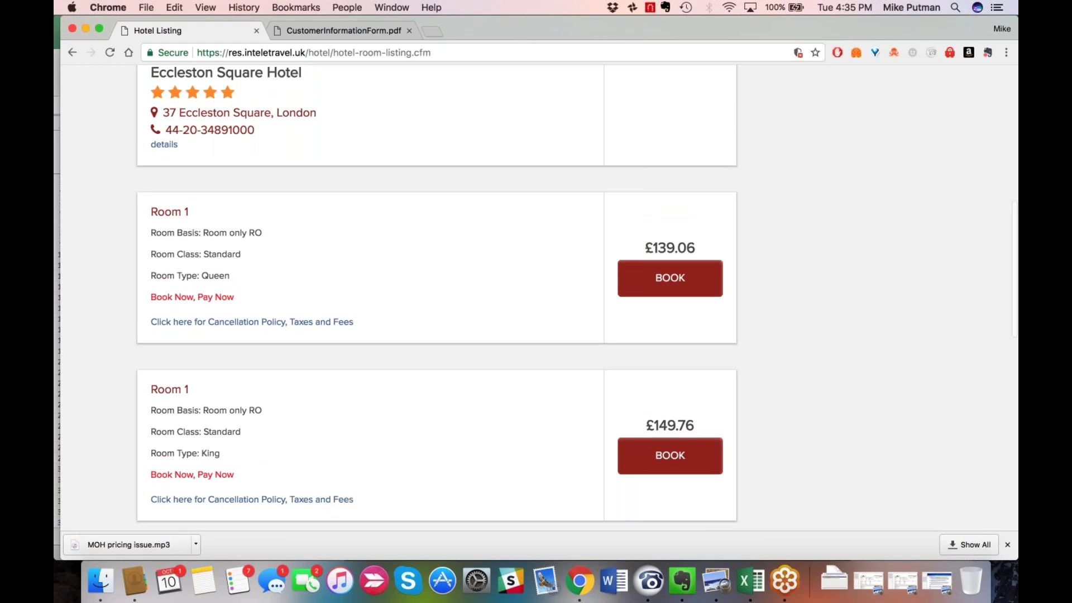
scroll(360, 147, "up", 3)
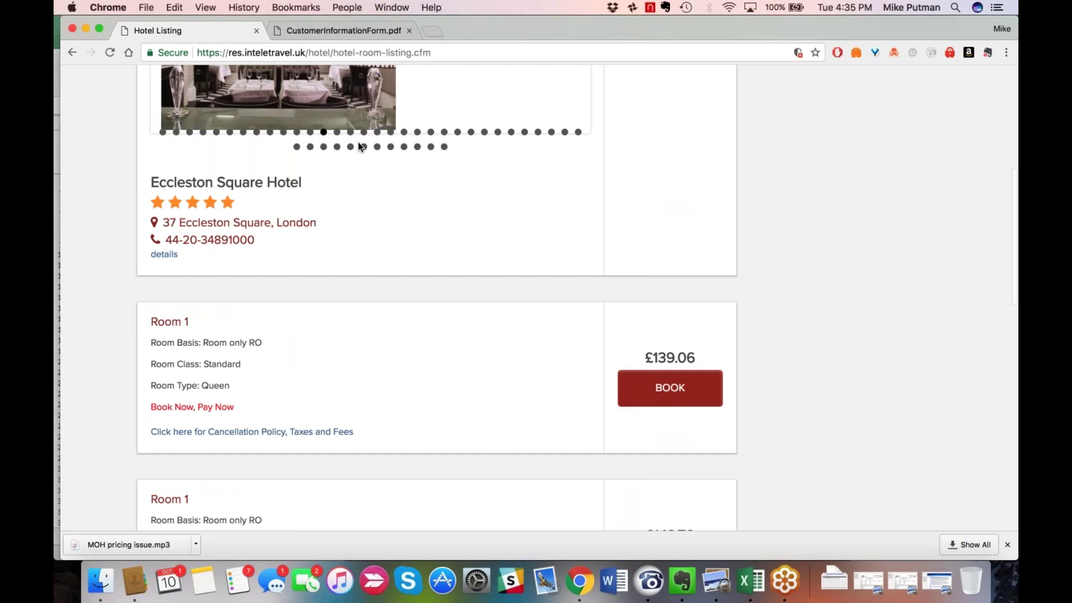
scroll(360, 146, "up", 2)
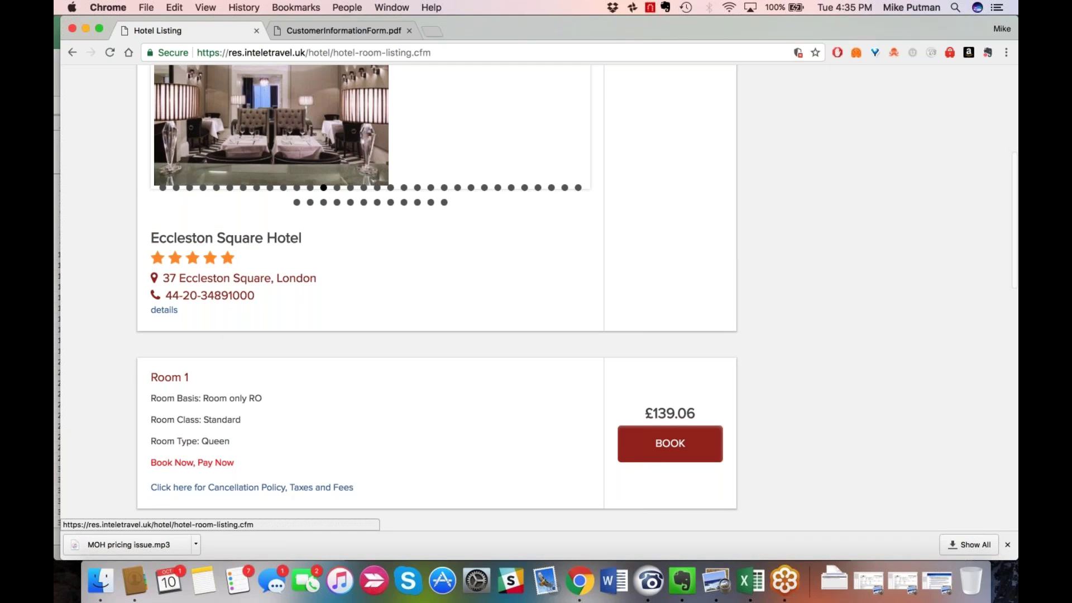
left_click(164, 310)
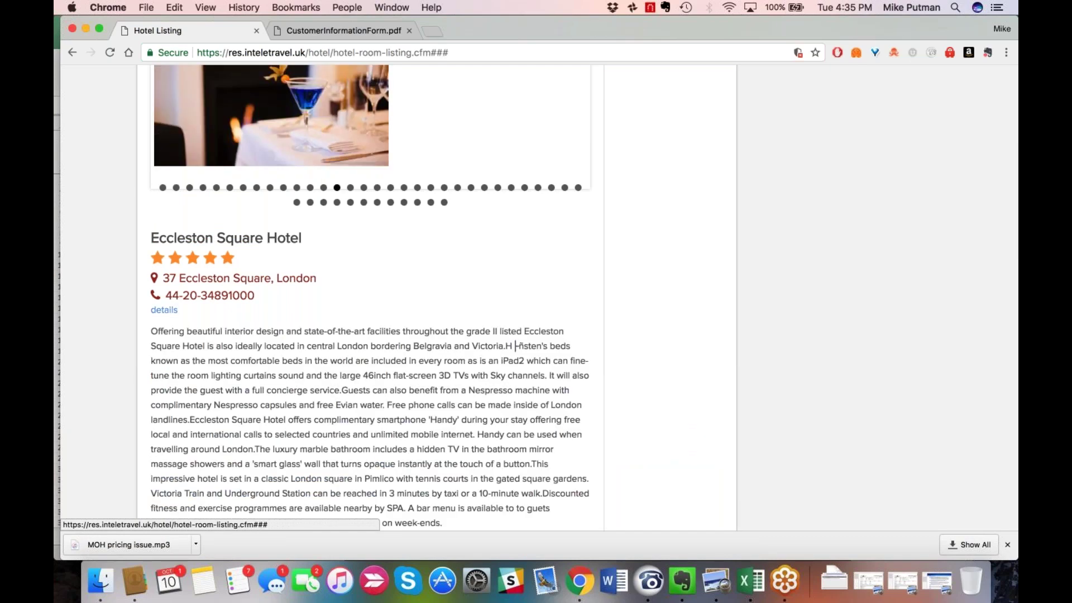
Highlight the whole Eccleston Square Hotel description, then clear the selection.
scroll(369, 296, "down", 3)
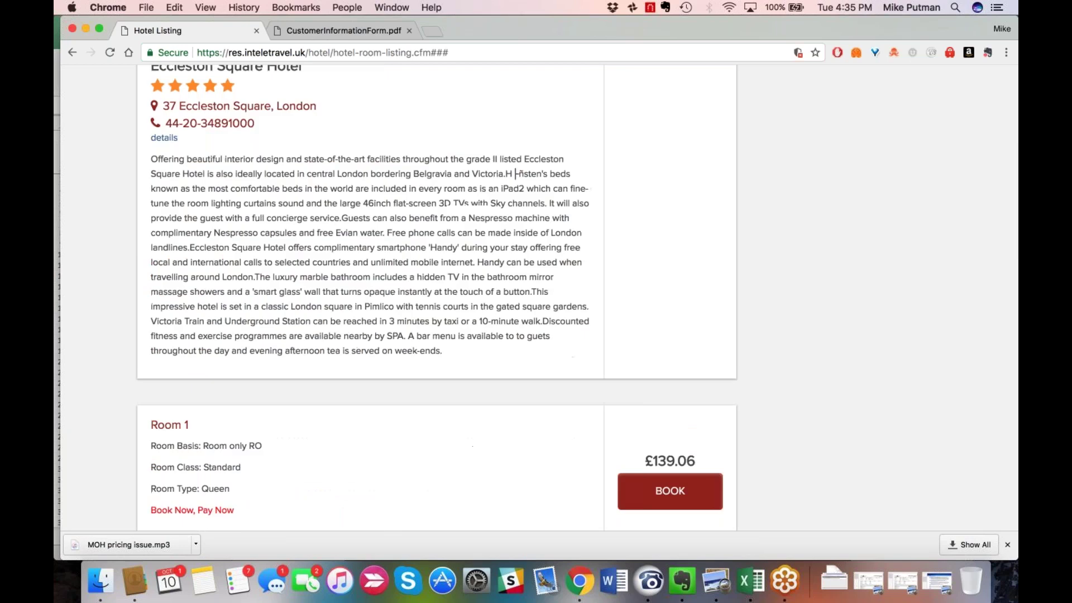
left_click_drag(442, 352, 312, 292)
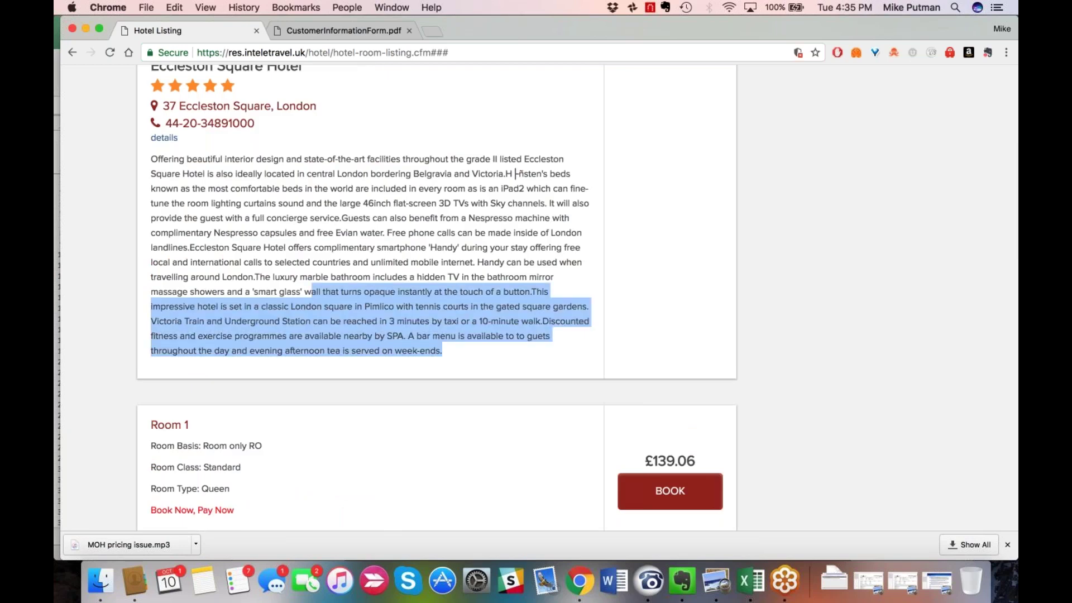
left_click_drag(311, 292, 152, 156)
left_click(454, 353)
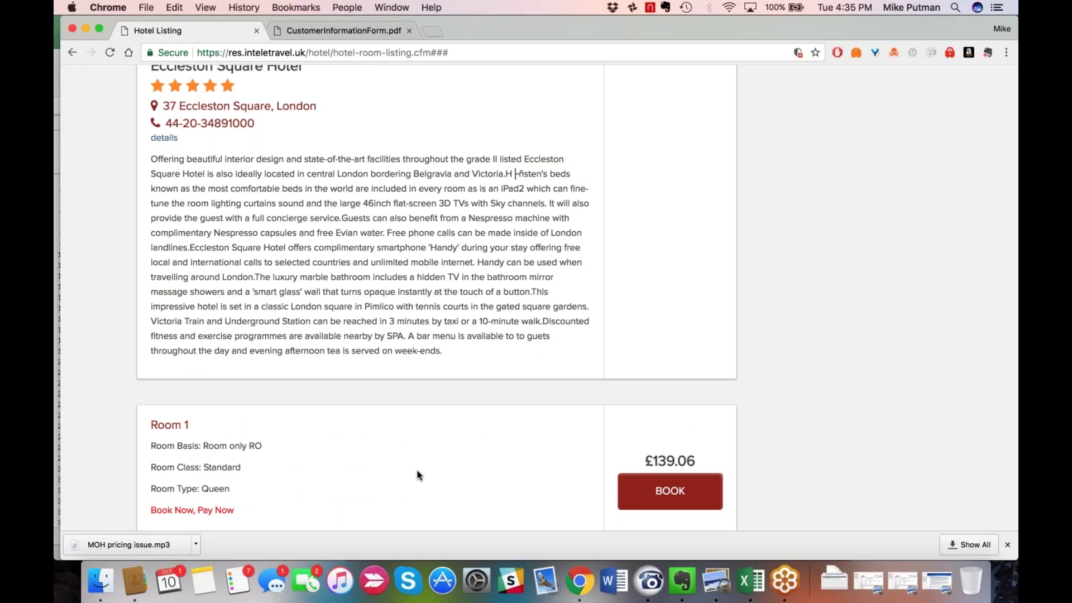
Review the room offers: Standard Queen £139.06, Standard King £149.76, Superior King £180.00.
scroll(418, 475, "down", 1)
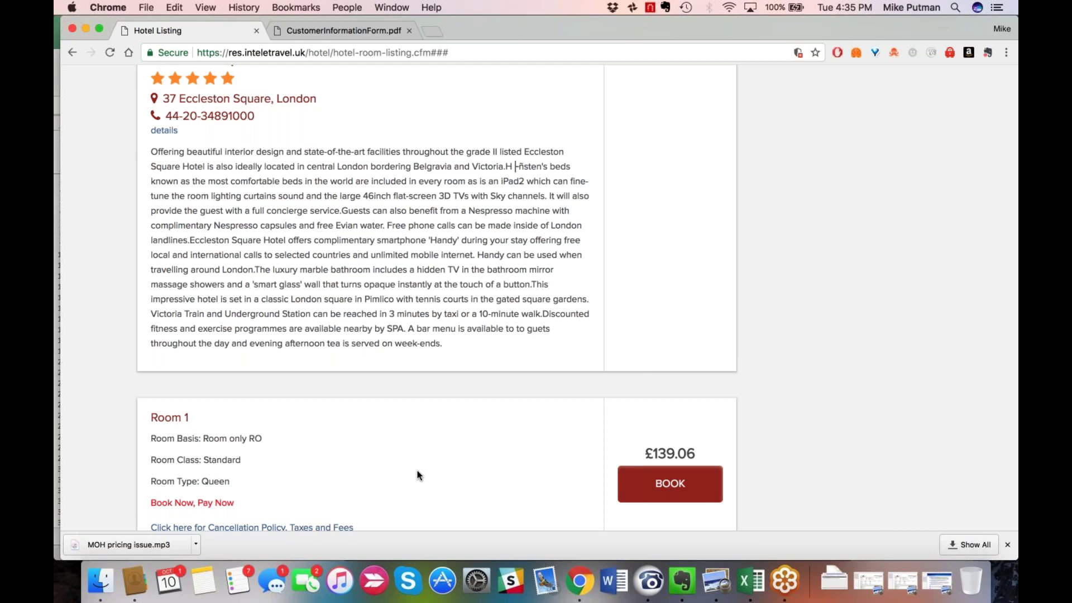
scroll(419, 475, "down", 3)
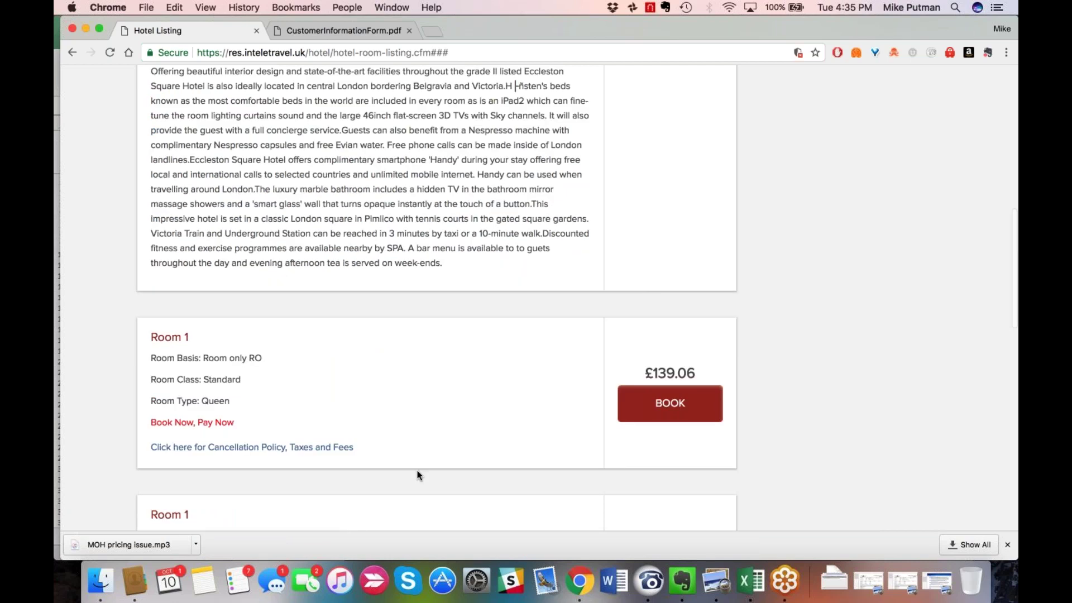
scroll(419, 475, "down", 5)
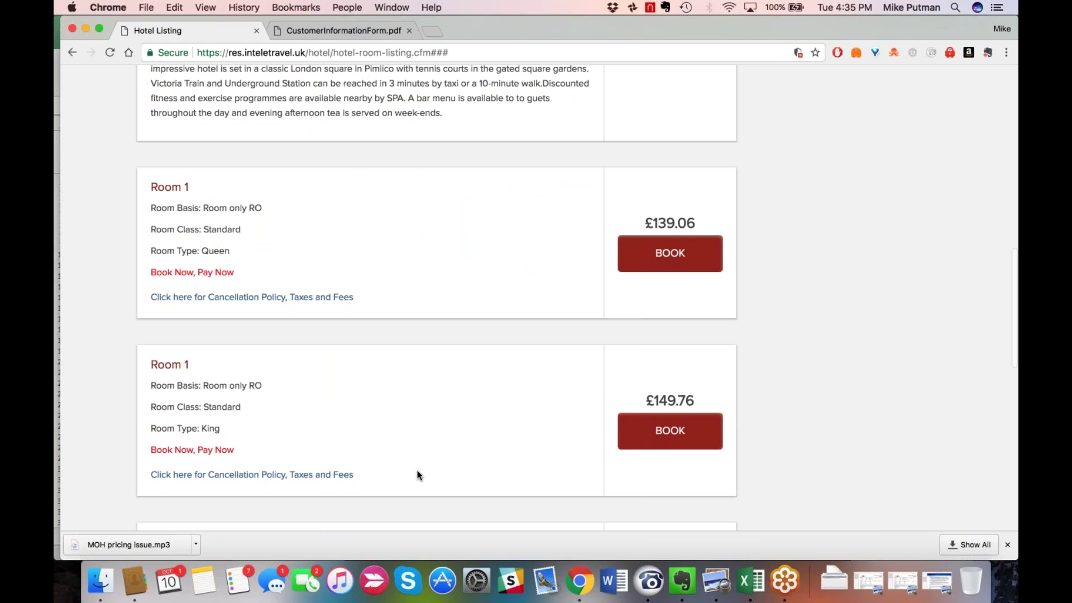
scroll(340, 451, "down", 1)
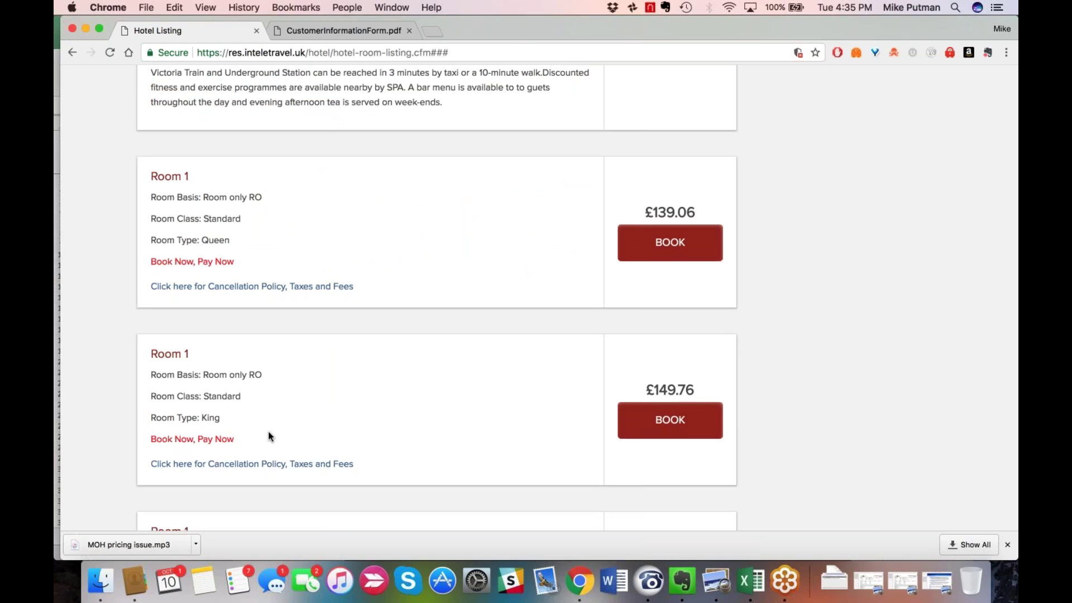
scroll(269, 432, "down", 1)
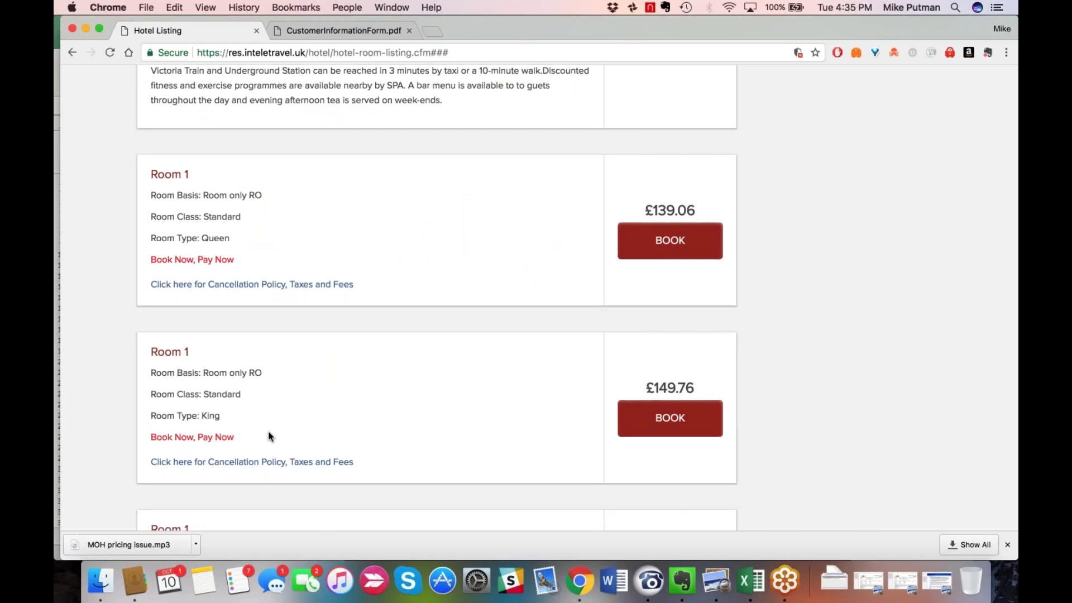
scroll(268, 433, "down", 3)
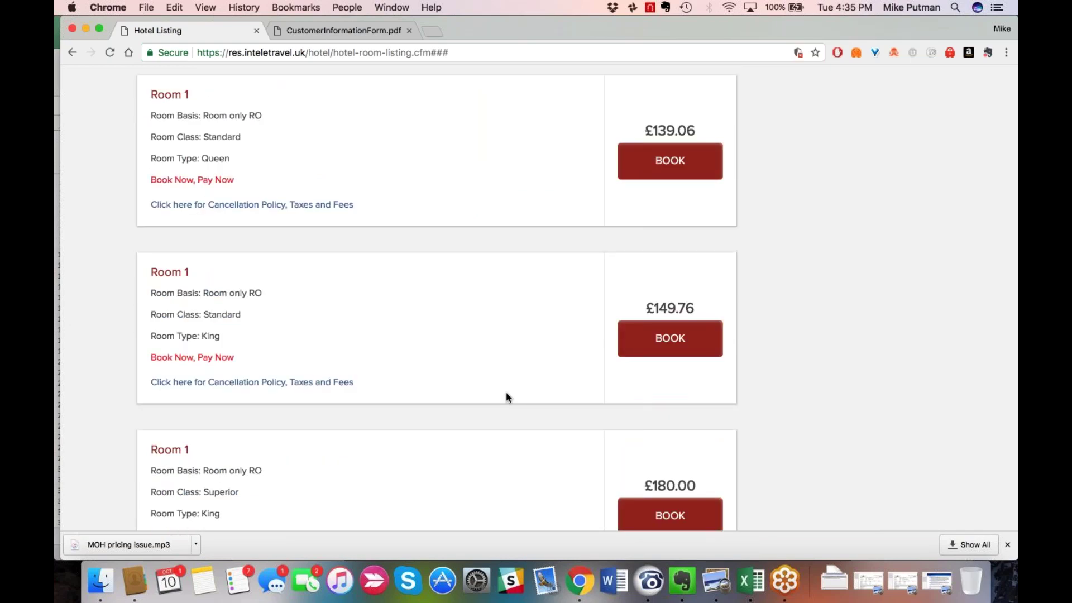
scroll(505, 393, "down", 1)
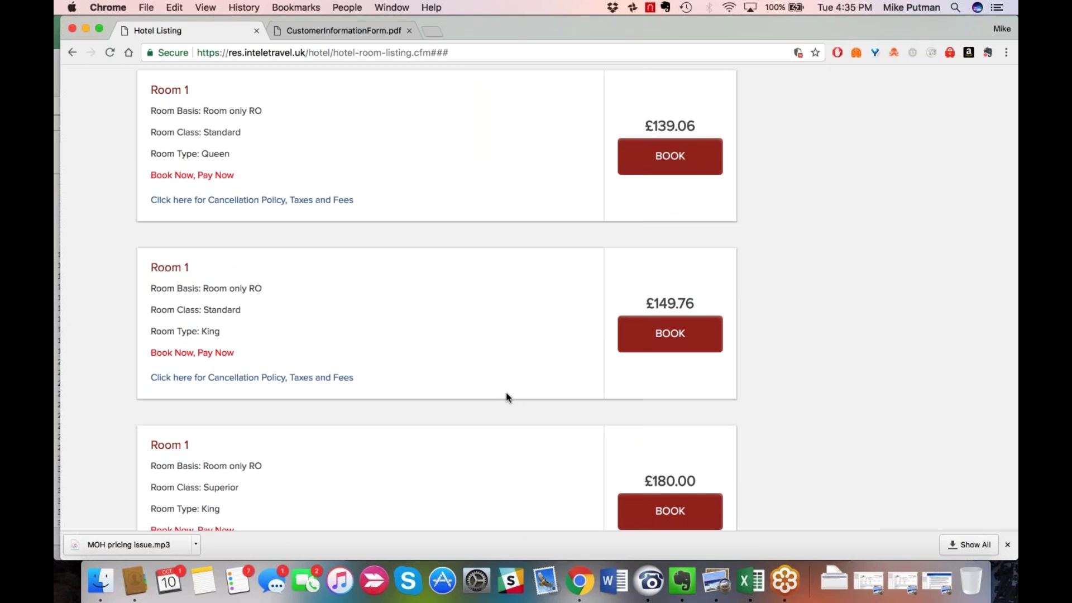
scroll(506, 396, "down", 5)
scroll(325, 311, "up", 1)
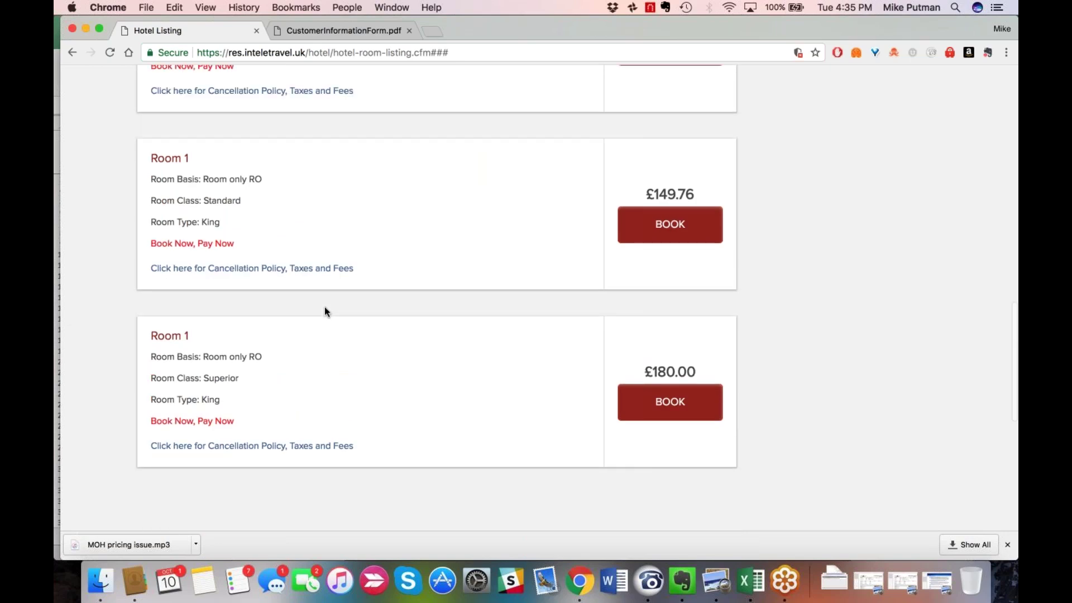
scroll(326, 311, "up", 3)
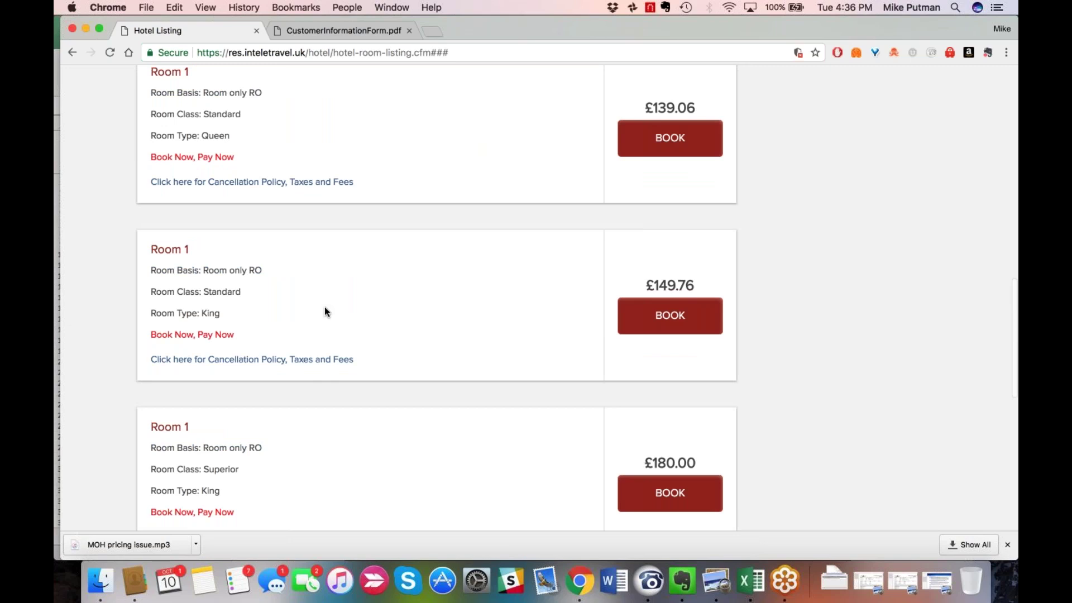
scroll(326, 311, "up", 3)
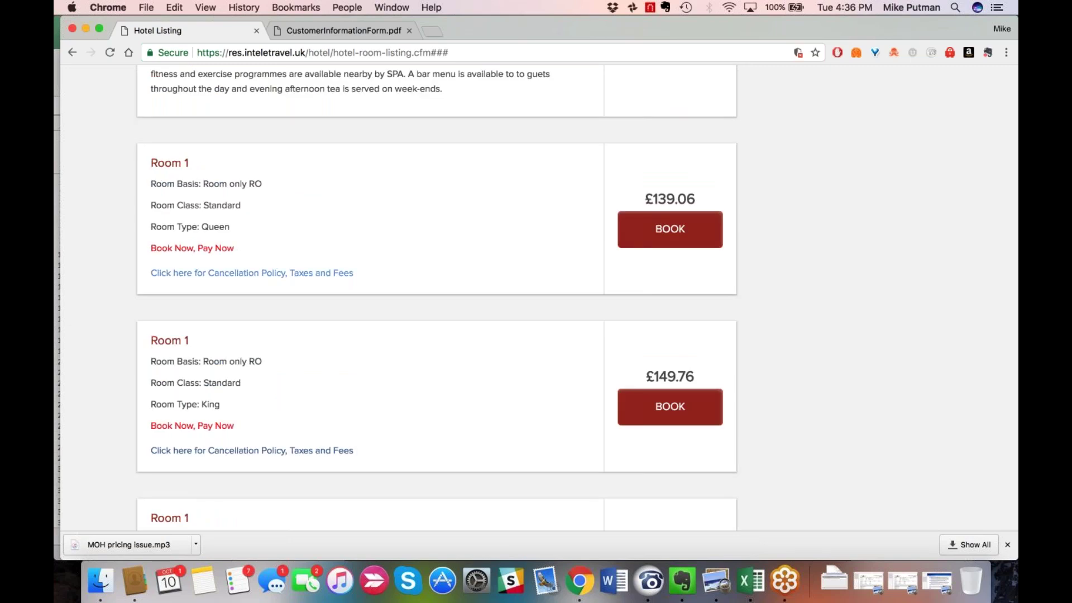
Show the Queen room's cancellation terms and fees, then book the £149.76 Standard King room.
left_click(237, 274)
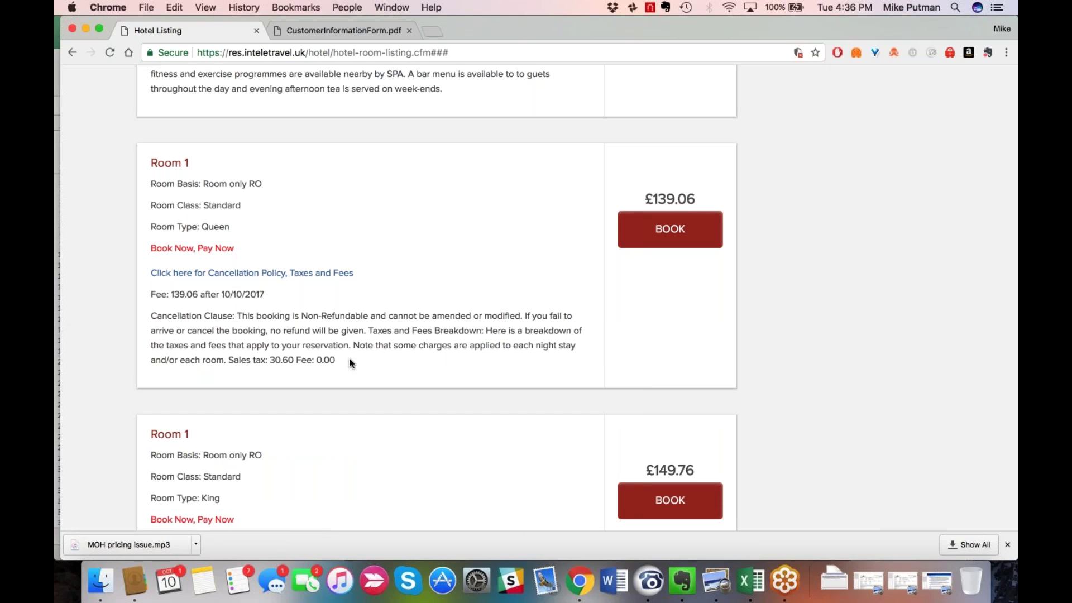
scroll(351, 363, "down", 1)
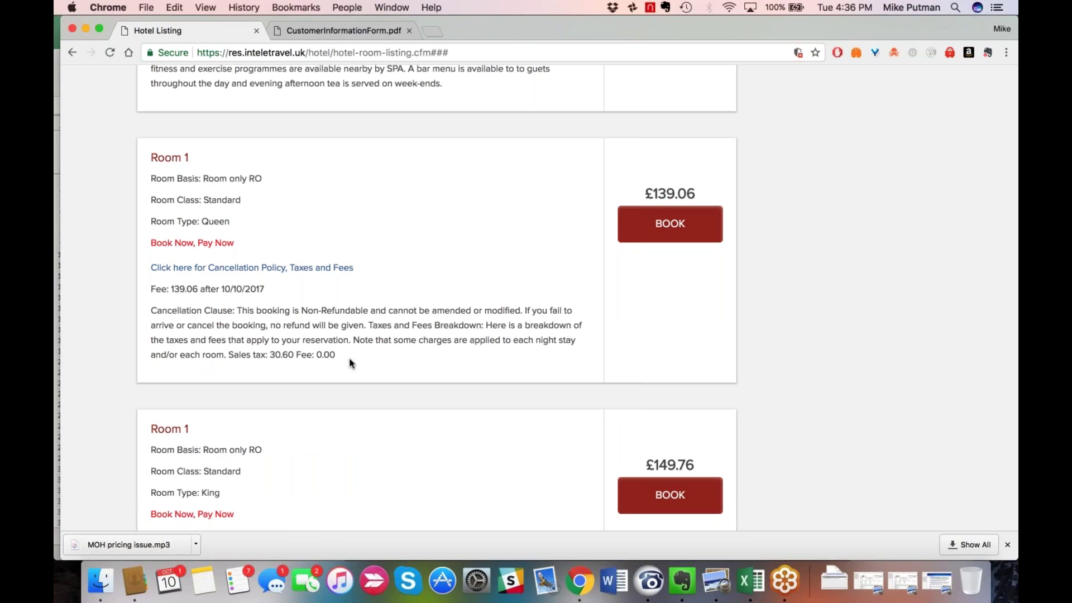
scroll(350, 363, "down", 2)
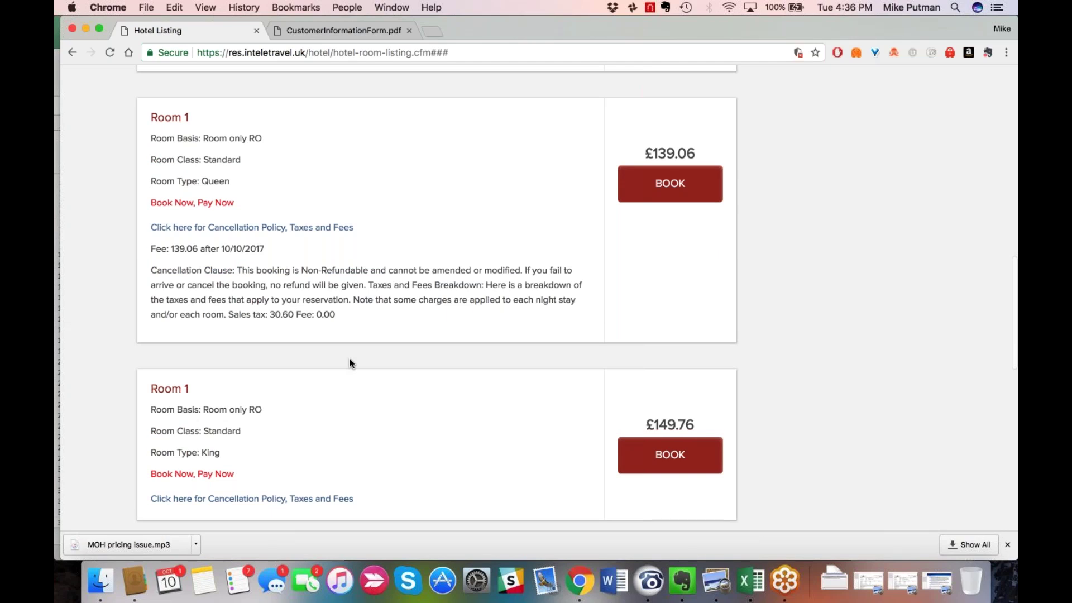
scroll(350, 363, "down", 3)
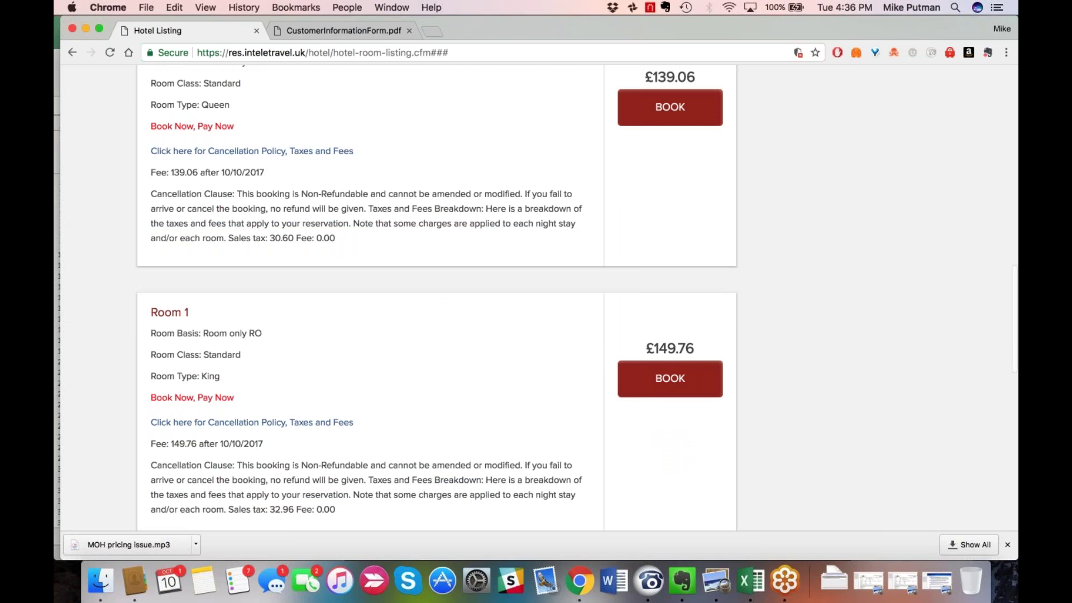
left_click(670, 106)
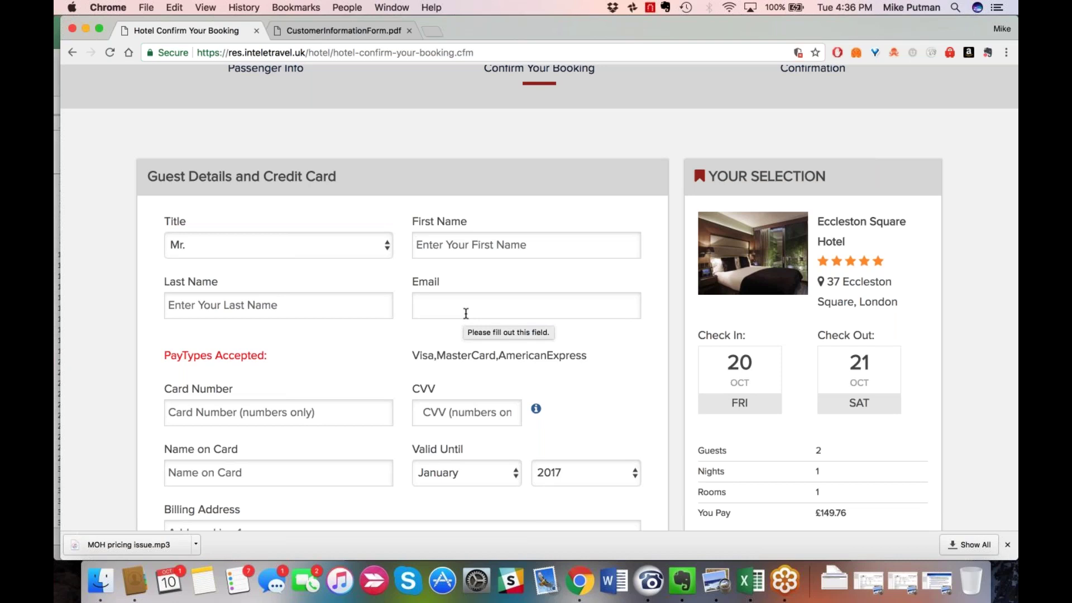
scroll(466, 313, "down", 3)
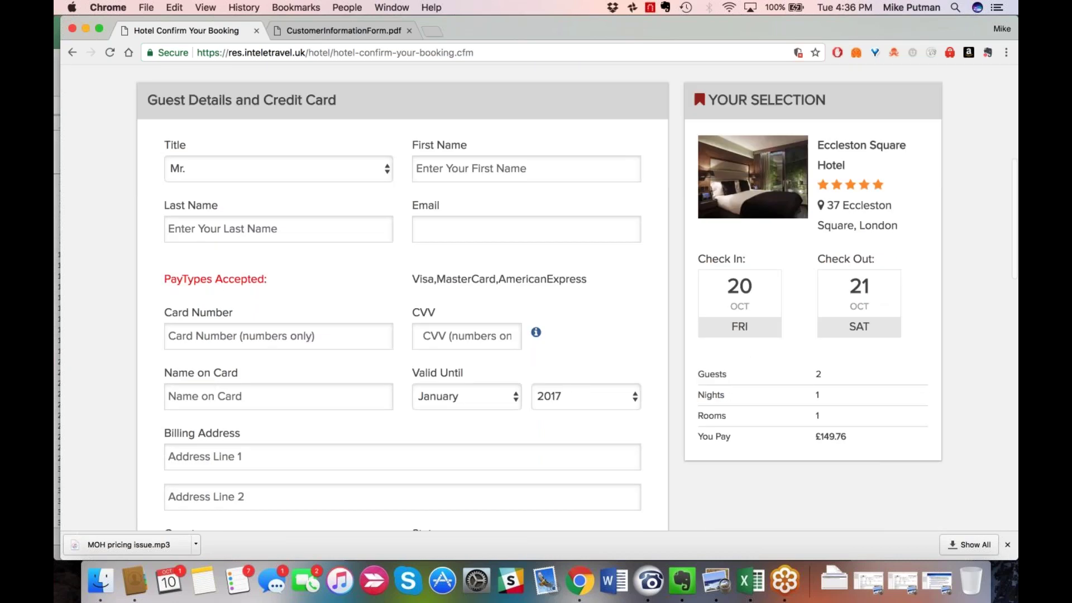
scroll(331, 326, "down", 1)
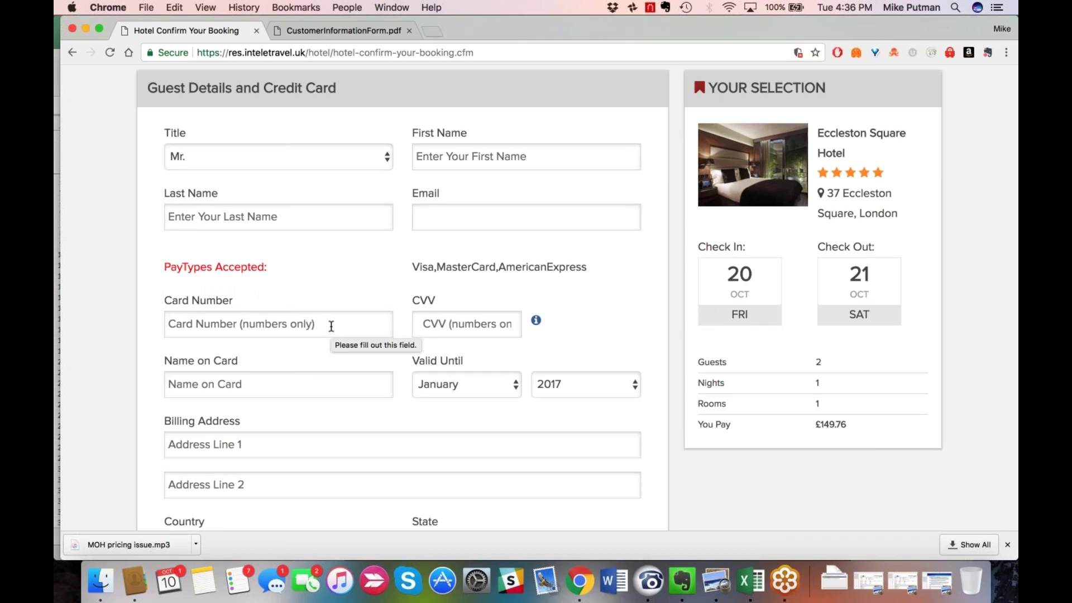
scroll(451, 278, "down", 2)
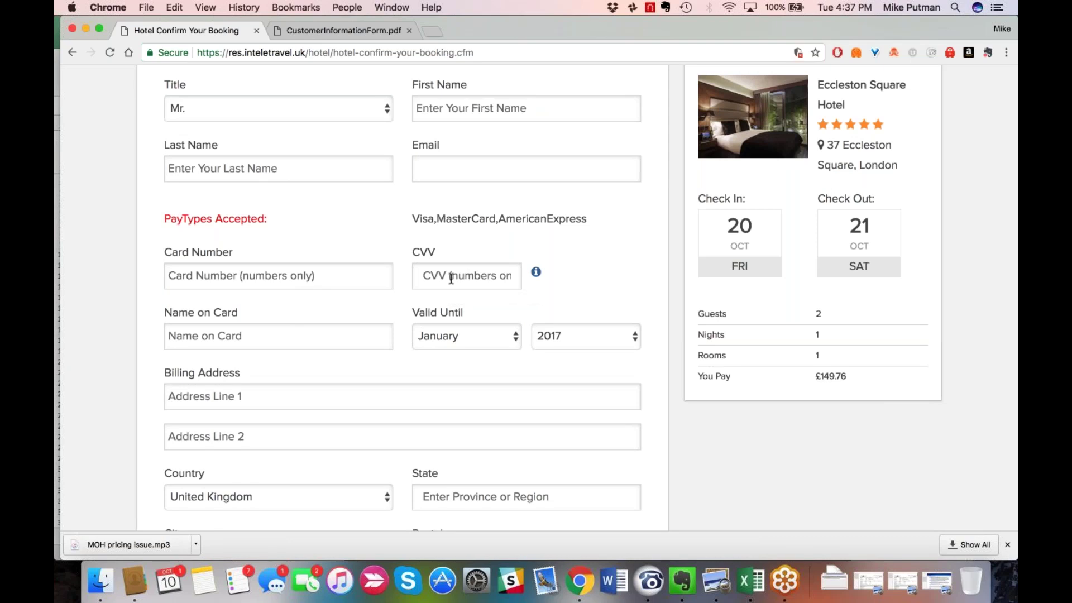
scroll(451, 278, "down", 1)
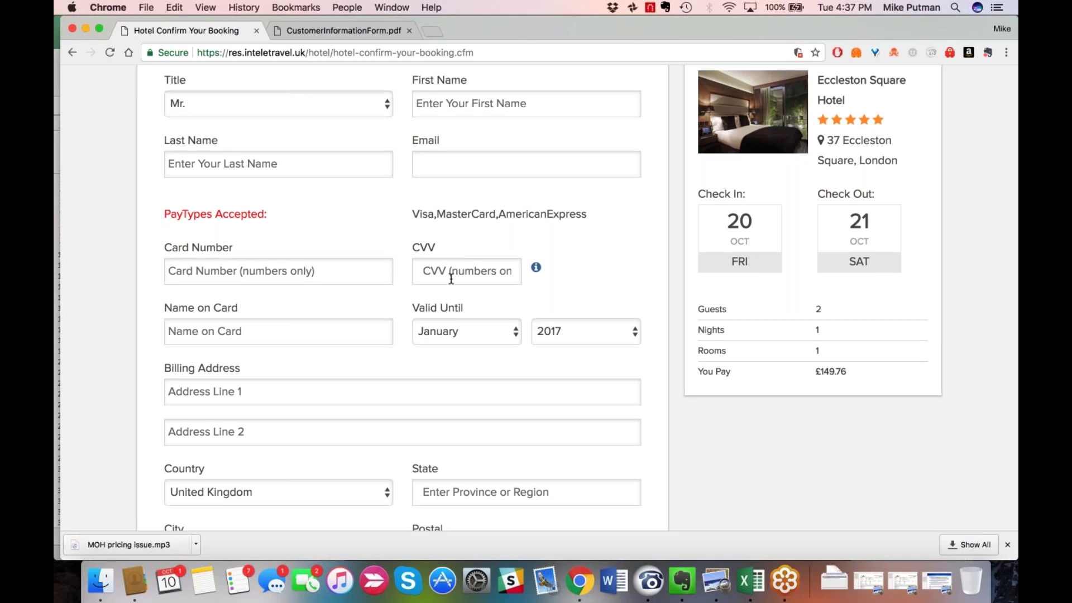
scroll(451, 278, "down", 2)
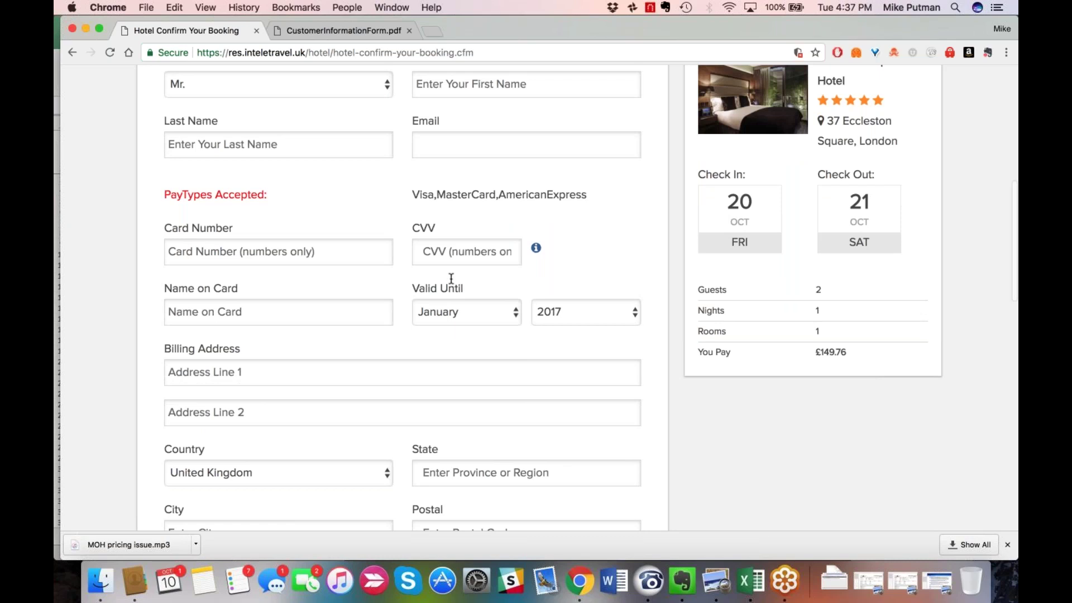
scroll(451, 278, "down", 2)
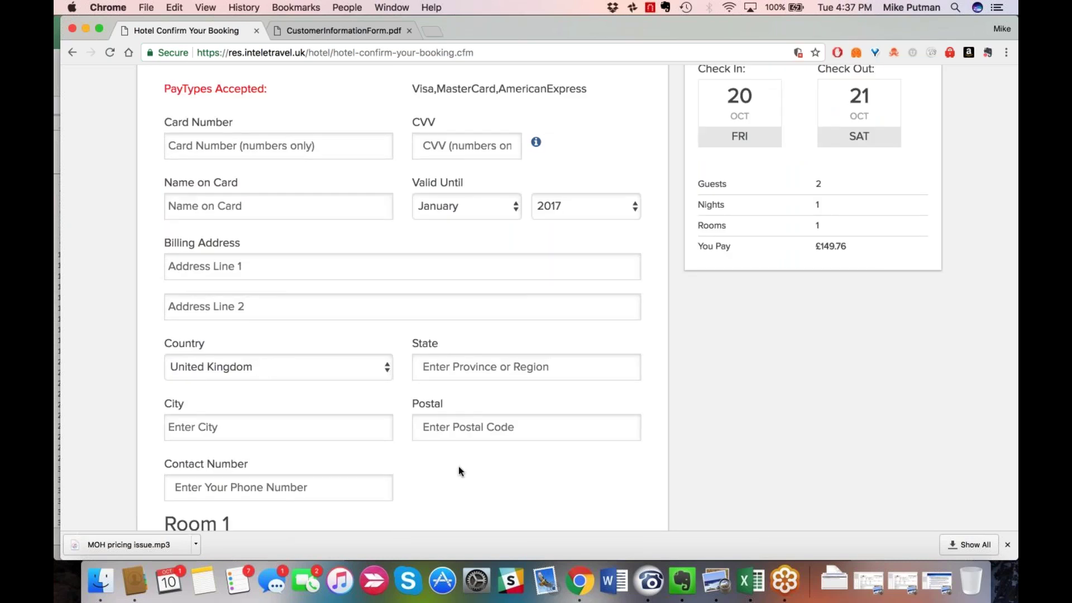
scroll(459, 471, "down", 1)
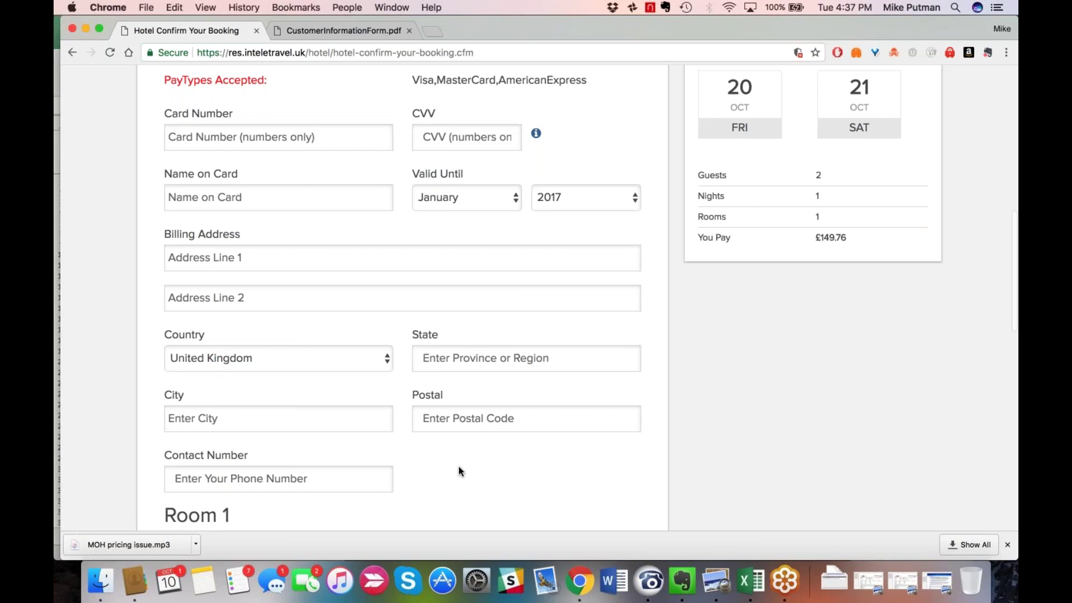
scroll(459, 471, "down", 1)
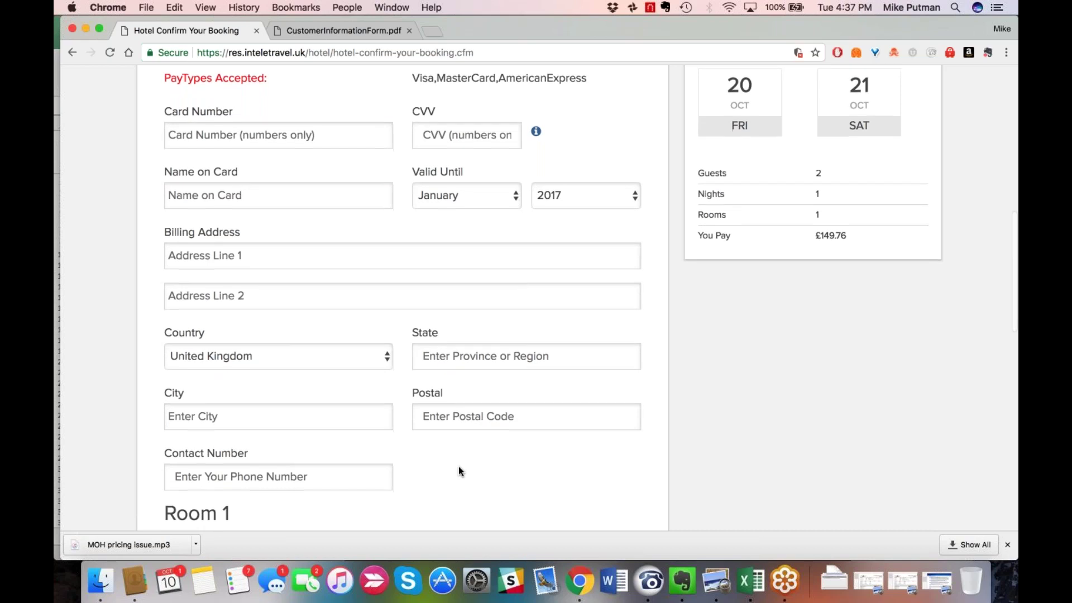
scroll(459, 471, "down", 1)
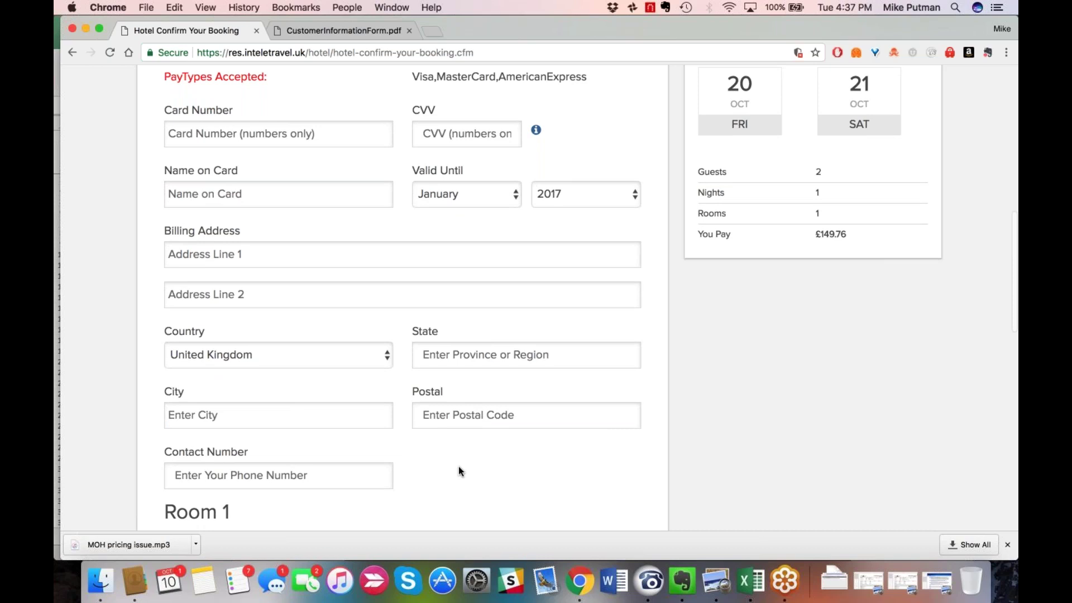
scroll(459, 472, "up", 1)
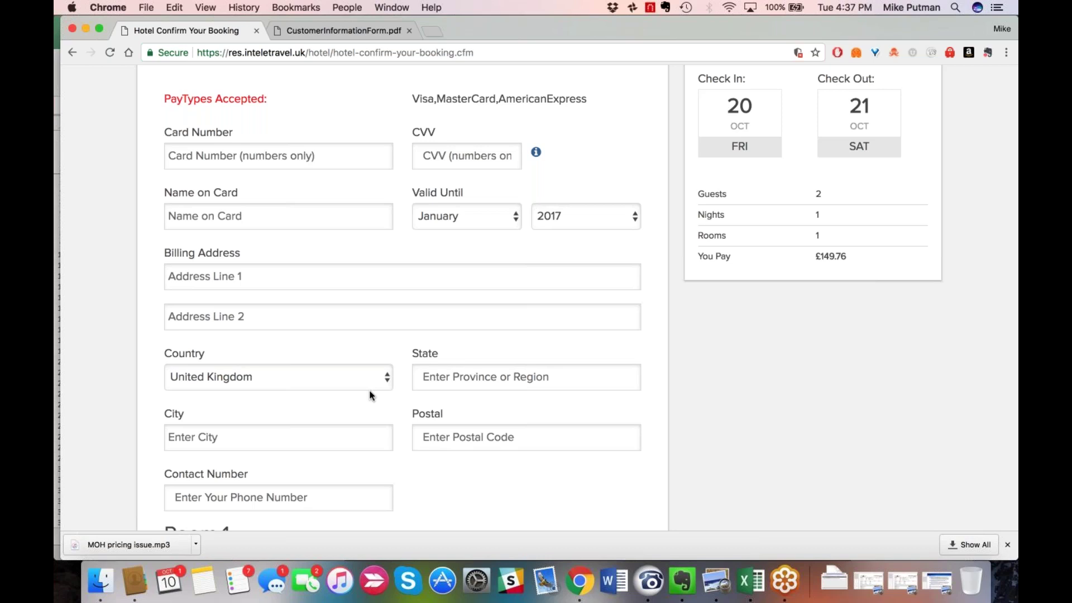
left_click(464, 220)
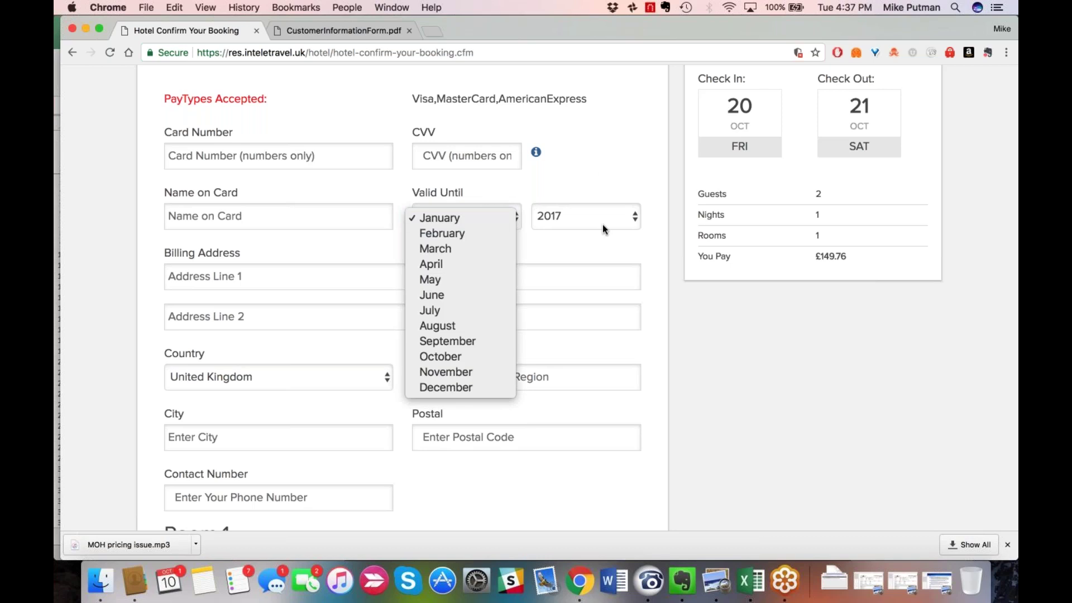
left_click(592, 170)
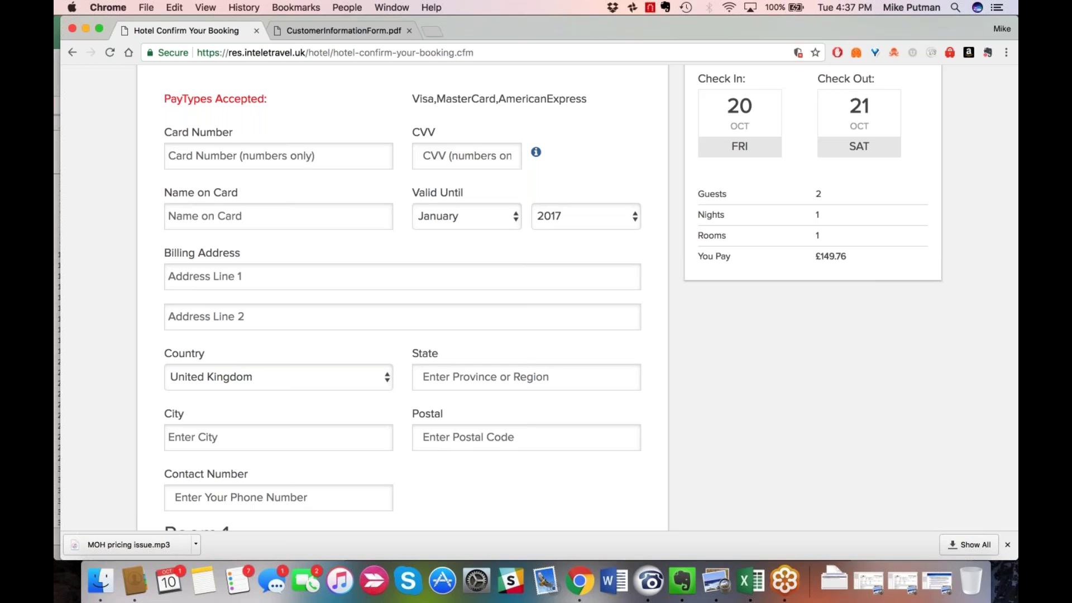
scroll(539, 297, "down", 1)
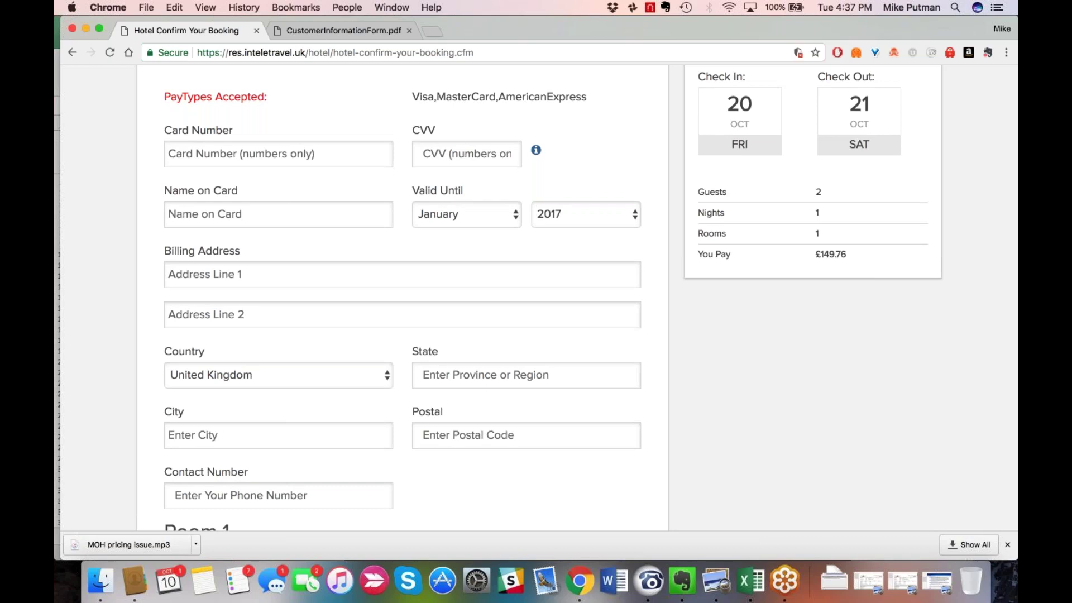
scroll(540, 298, "down", 3)
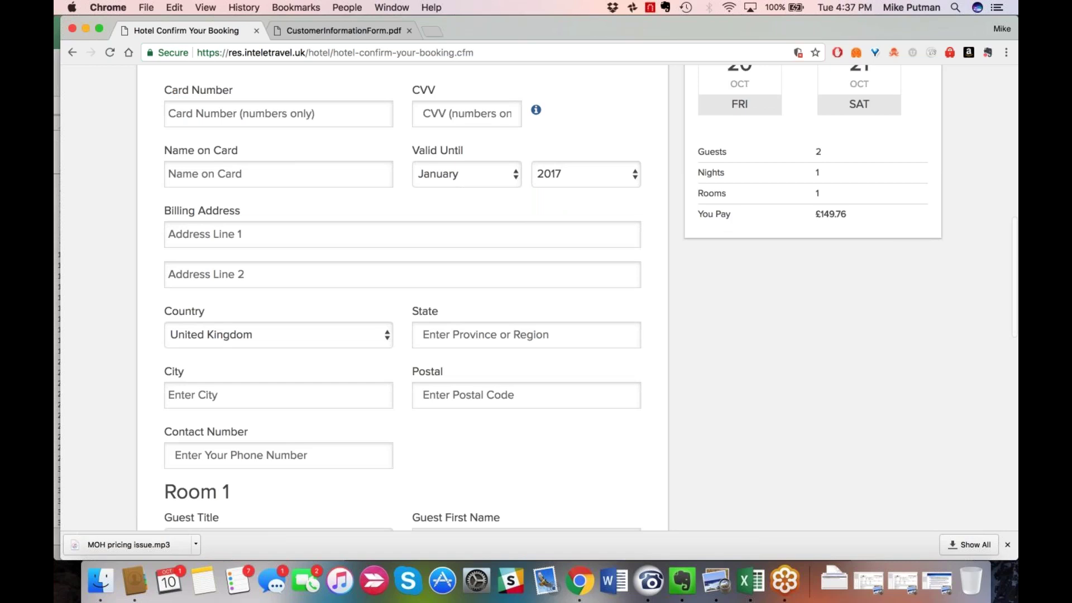
scroll(501, 266, "down", 4)
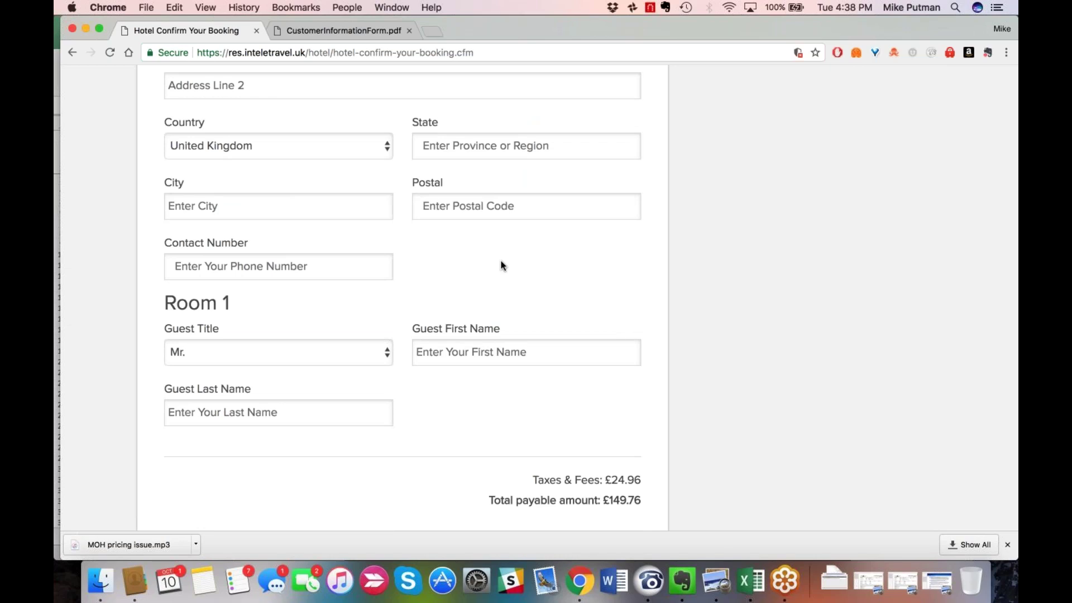
scroll(500, 266, "up", 1)
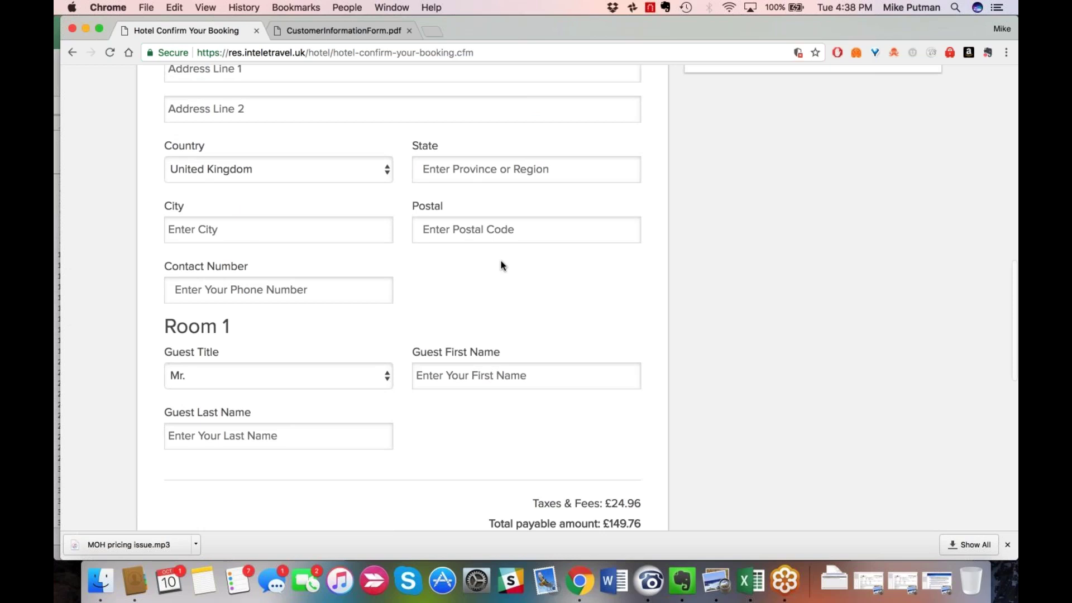
scroll(501, 265, "up", 2)
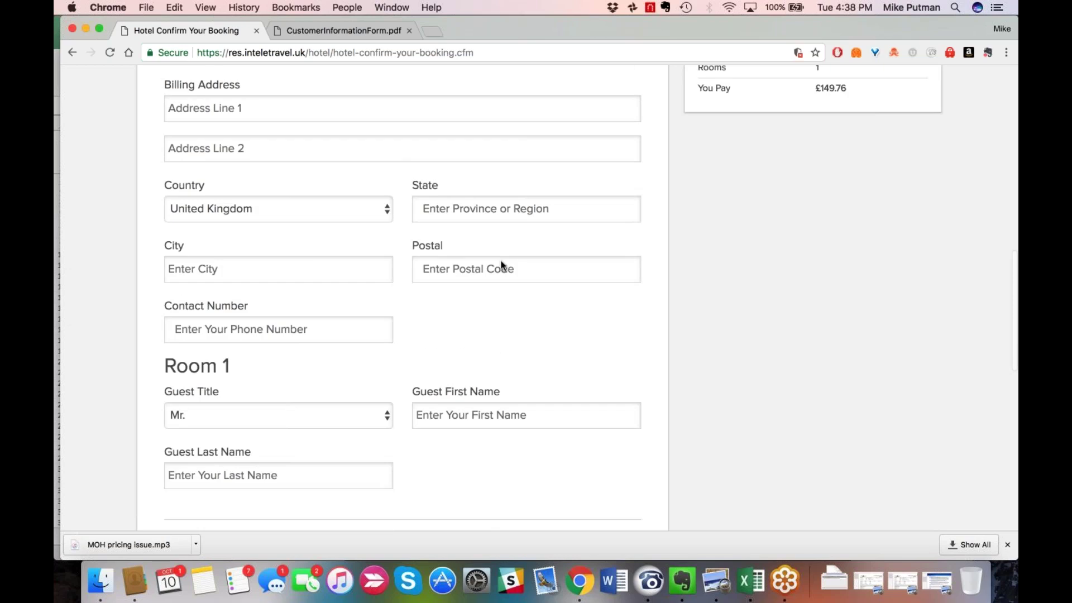
scroll(501, 266, "down", 1)
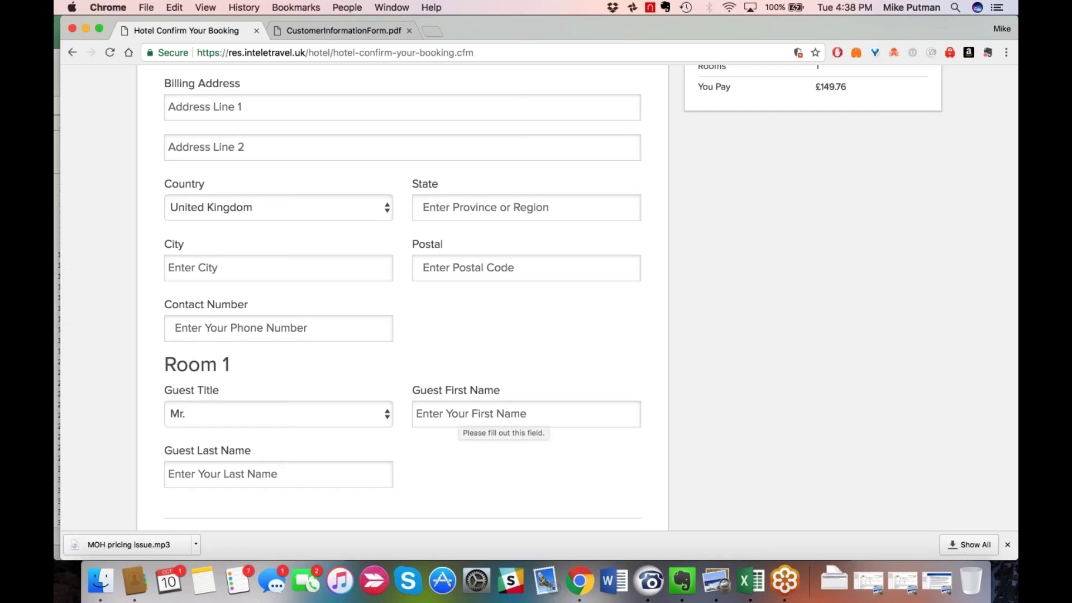
scroll(650, 378, "down", 4)
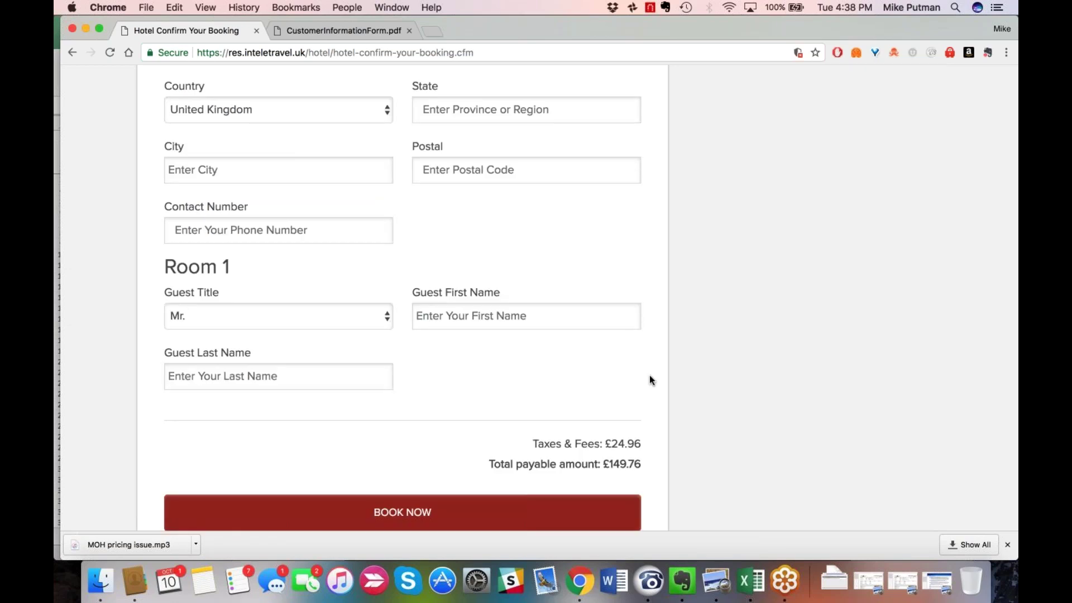
scroll(651, 379, "up", 1)
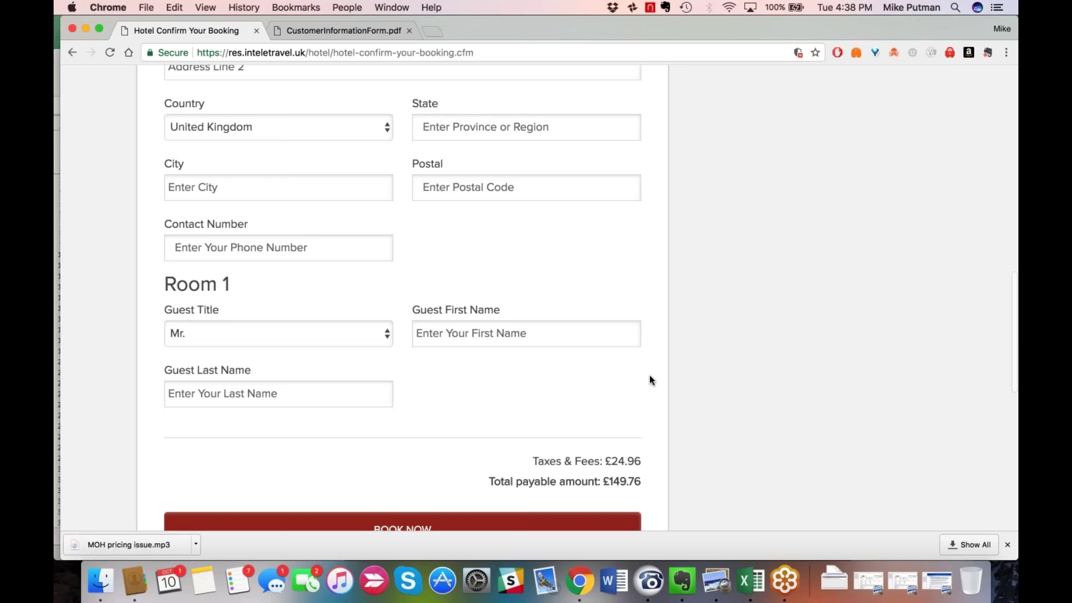
scroll(649, 379, "up", 12)
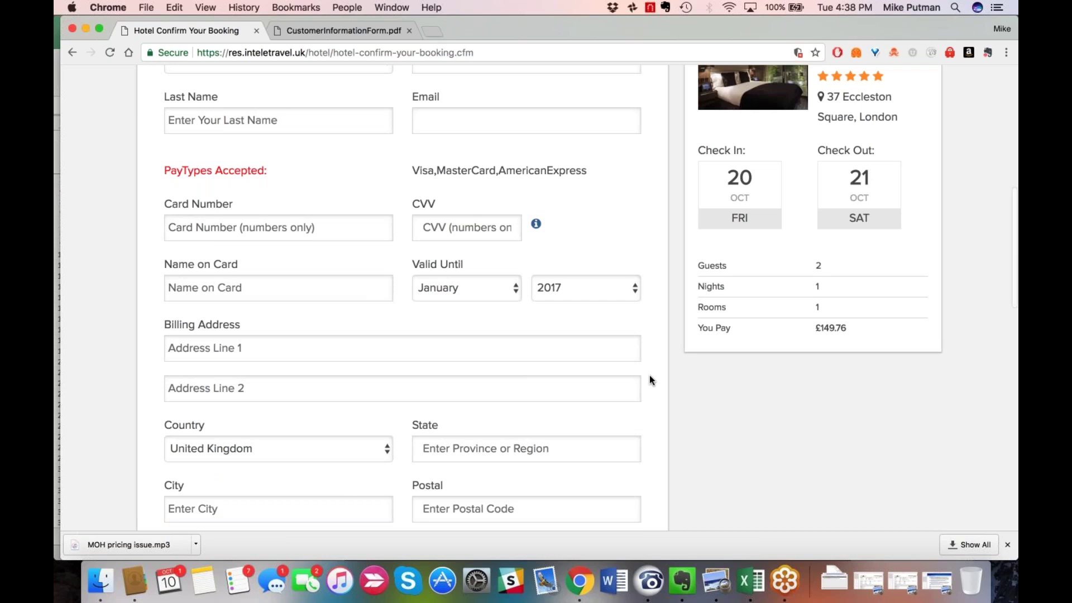
Scroll through the hotel booking confirmation page and back up to the top.
scroll(648, 374, "up", 6)
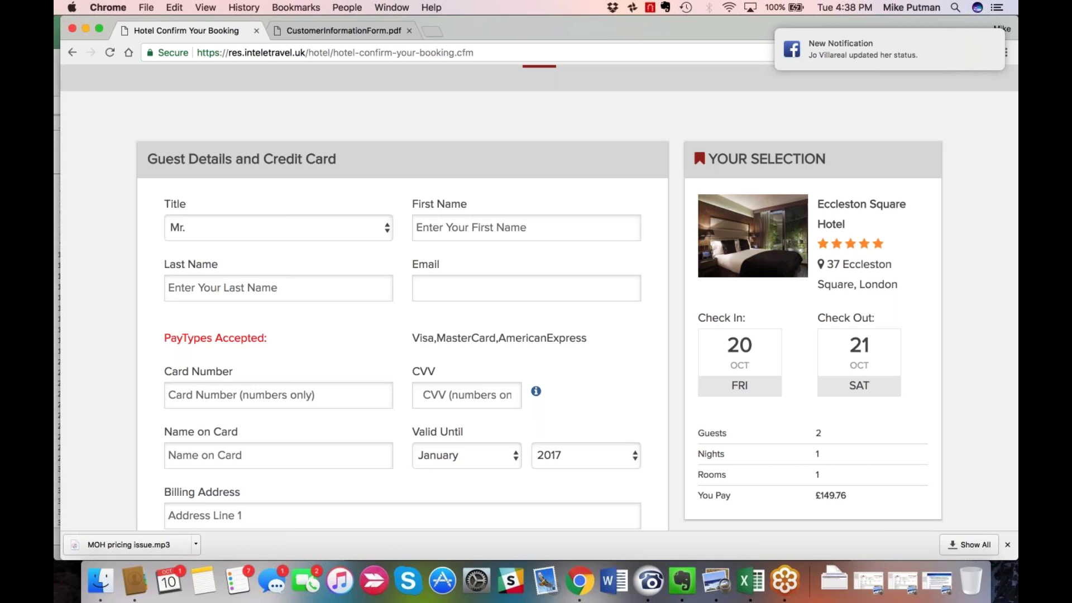
scroll(586, 435, "up", 10)
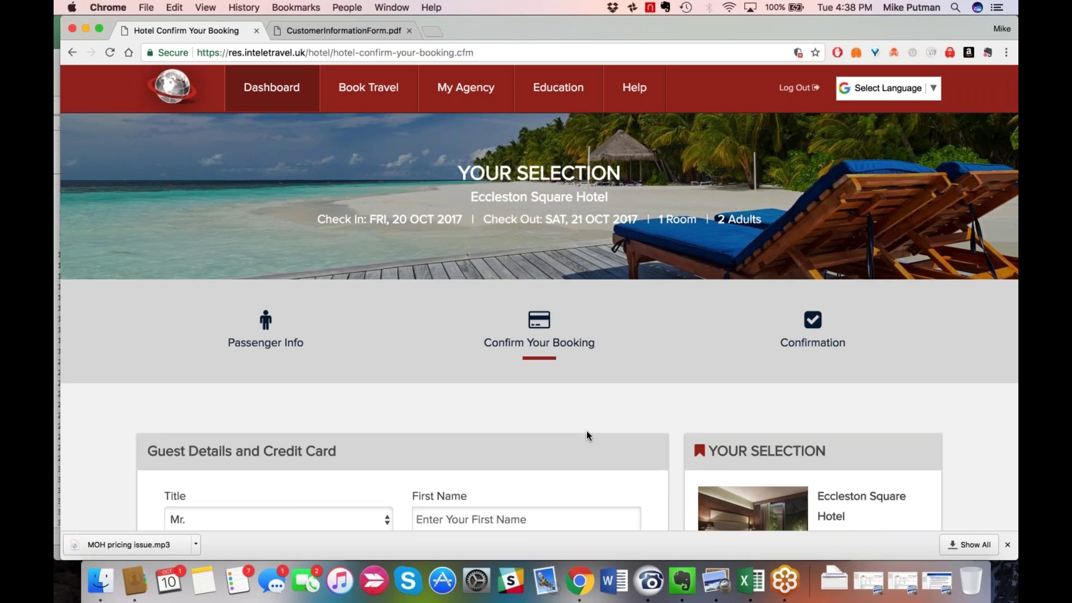
scroll(587, 435, "down", 1)
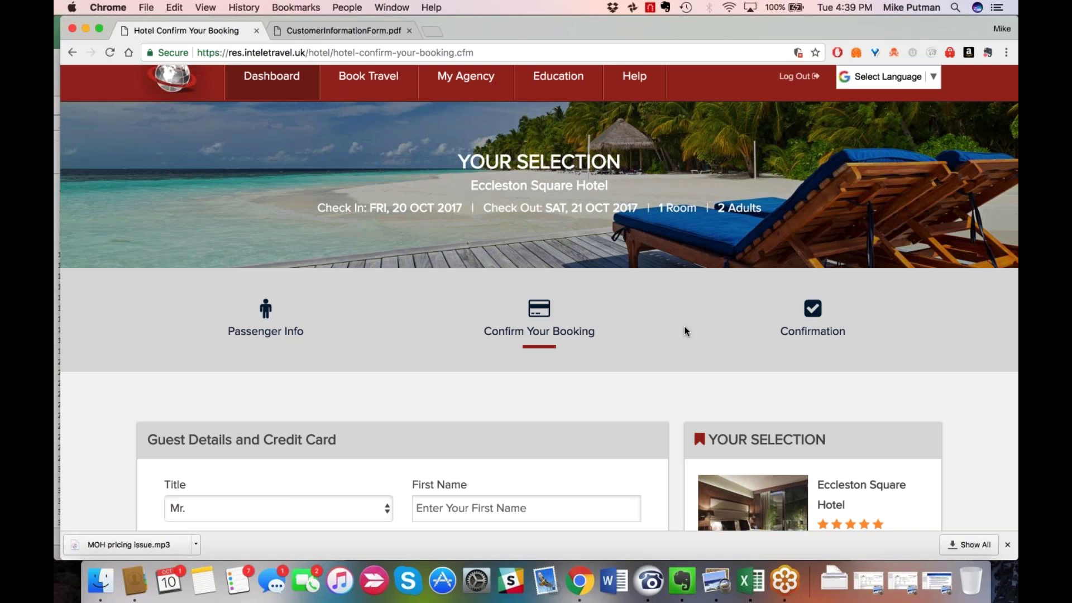
scroll(684, 331, "down", 1)
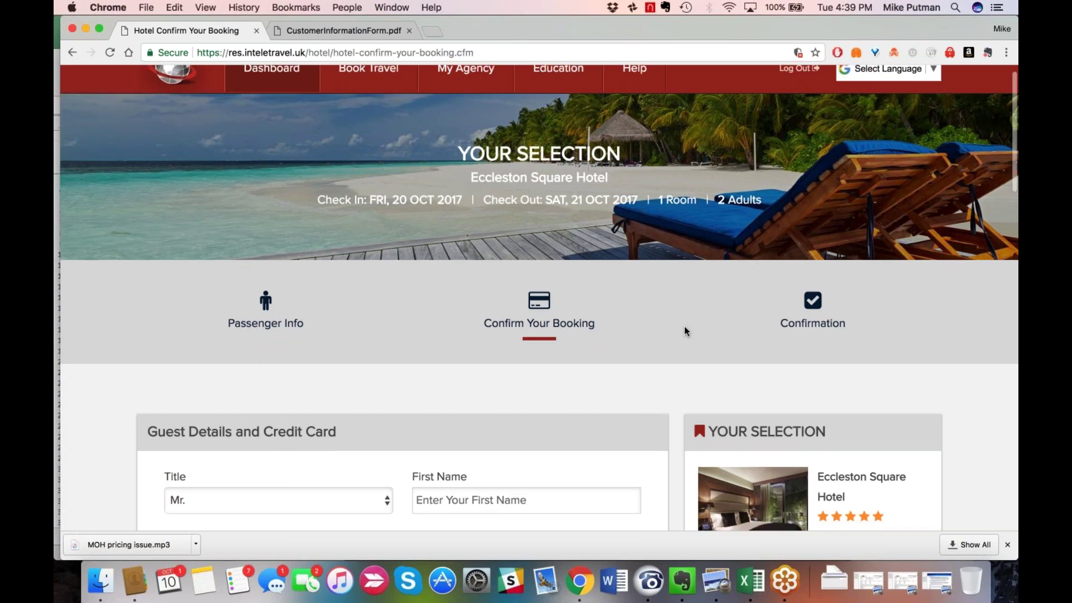
scroll(685, 330, "down", 3)
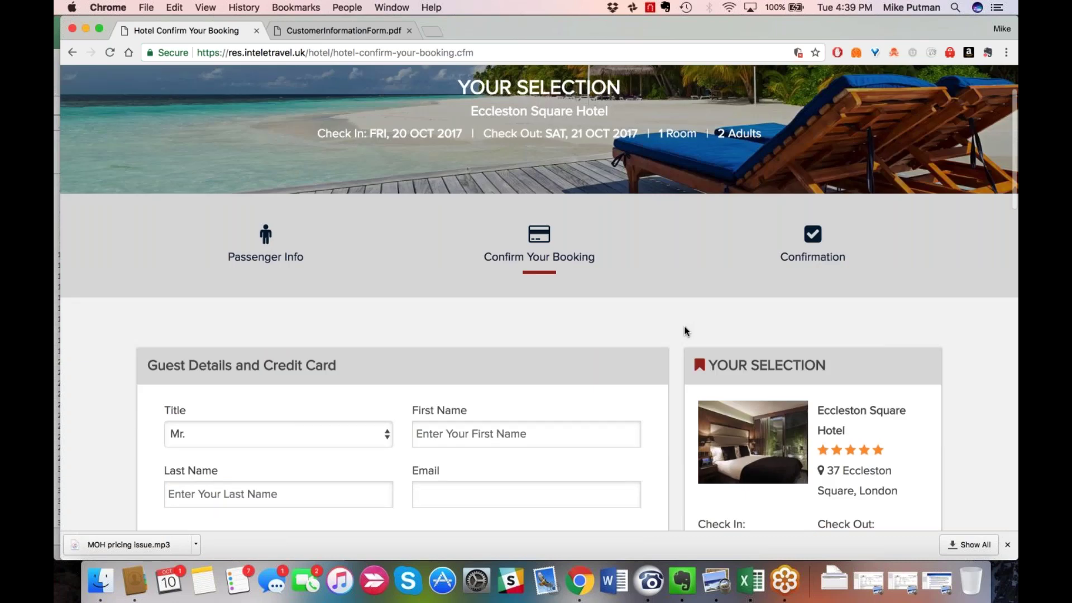
scroll(684, 330, "down", 6)
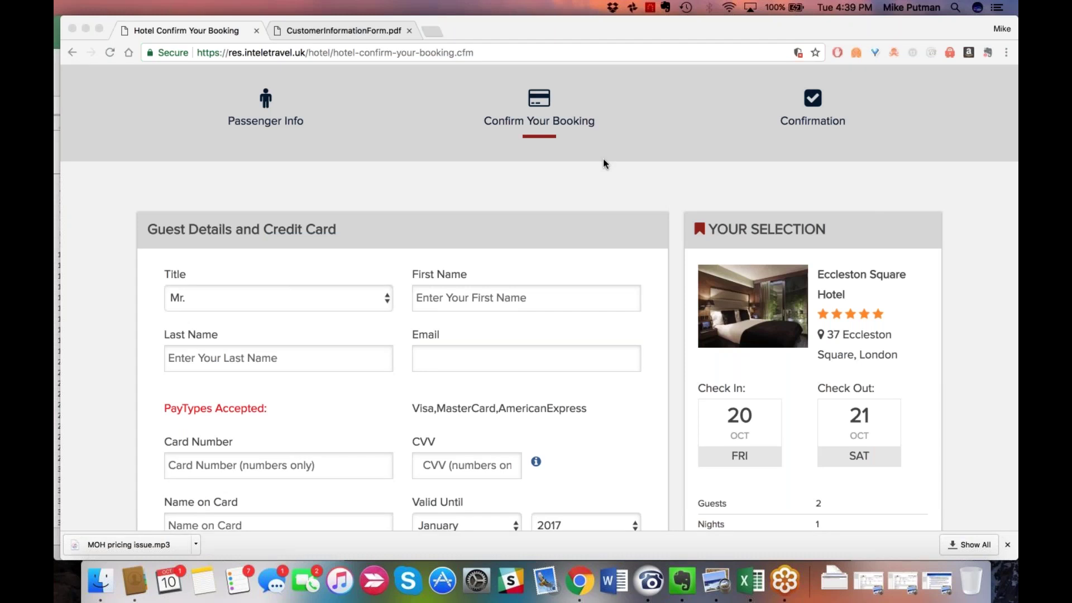
scroll(603, 163, "up", 1)
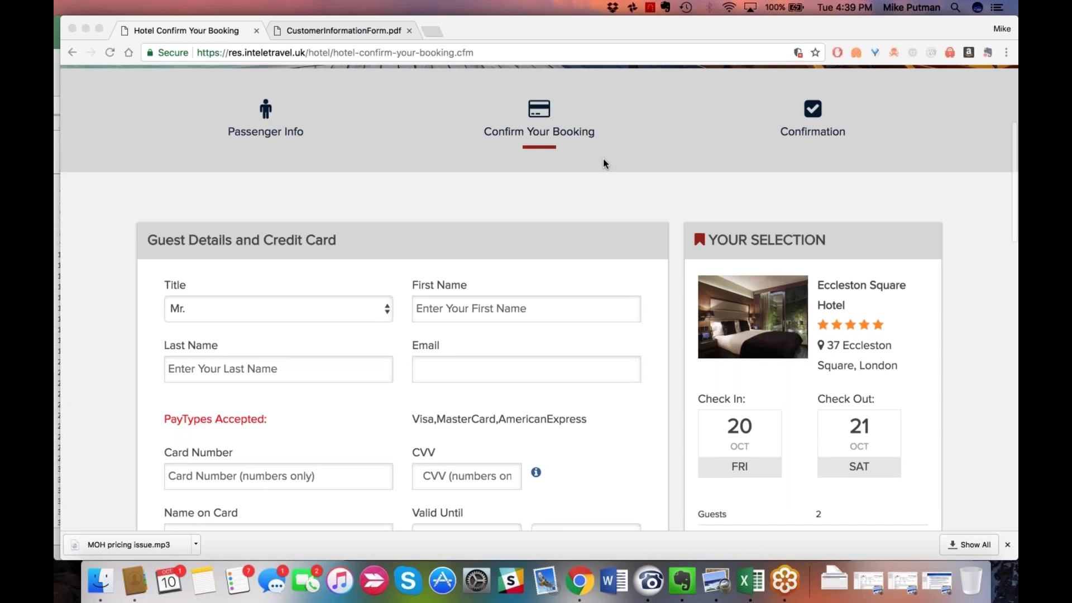
scroll(603, 163, "up", 3)
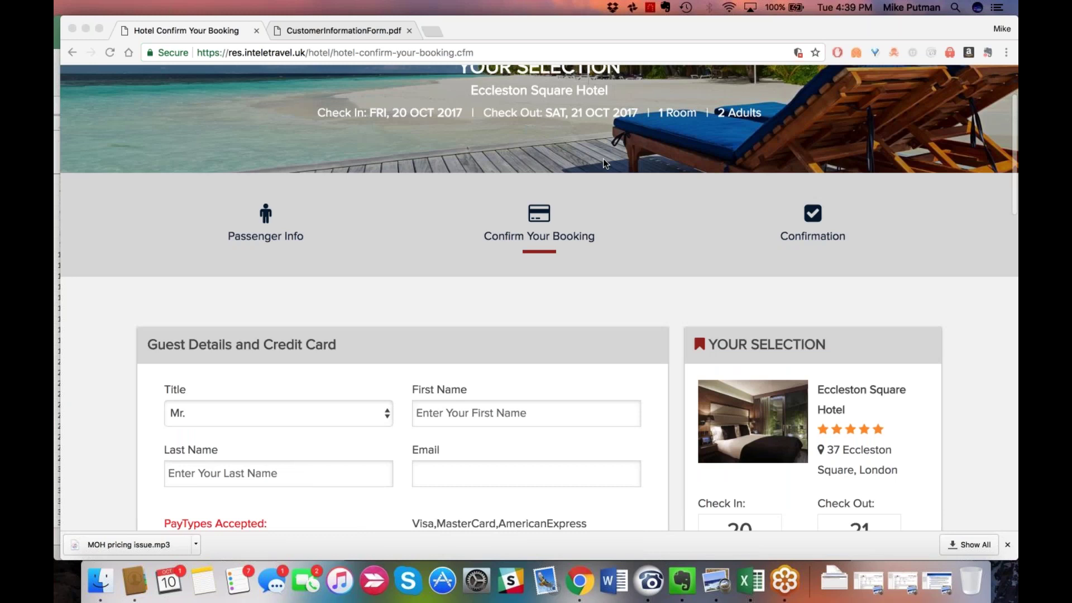
scroll(603, 159, "up", 4)
left_click(369, 203)
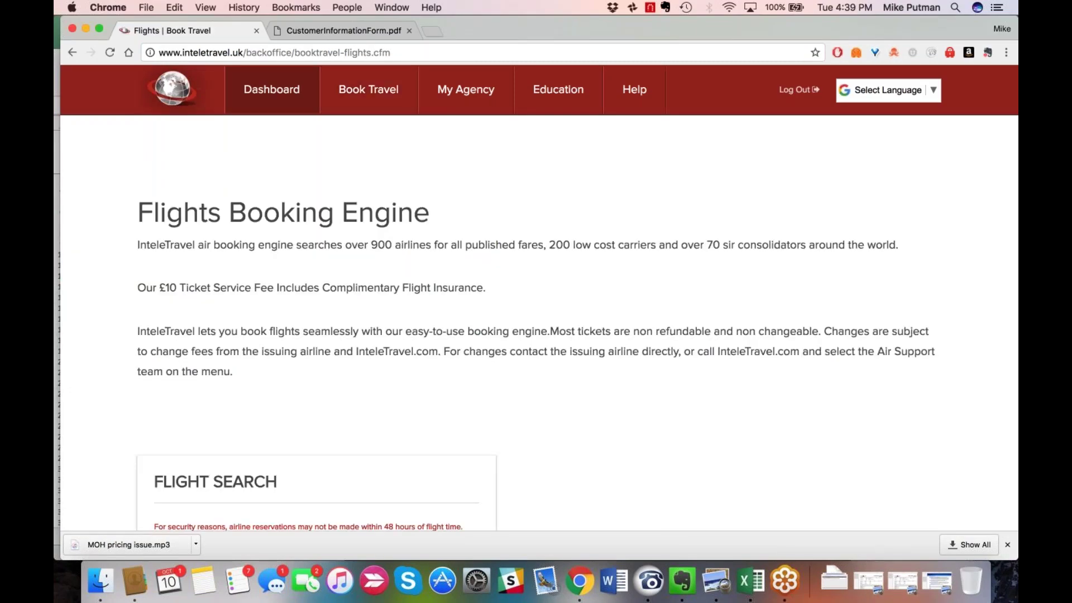
scroll(577, 422, "down", 2)
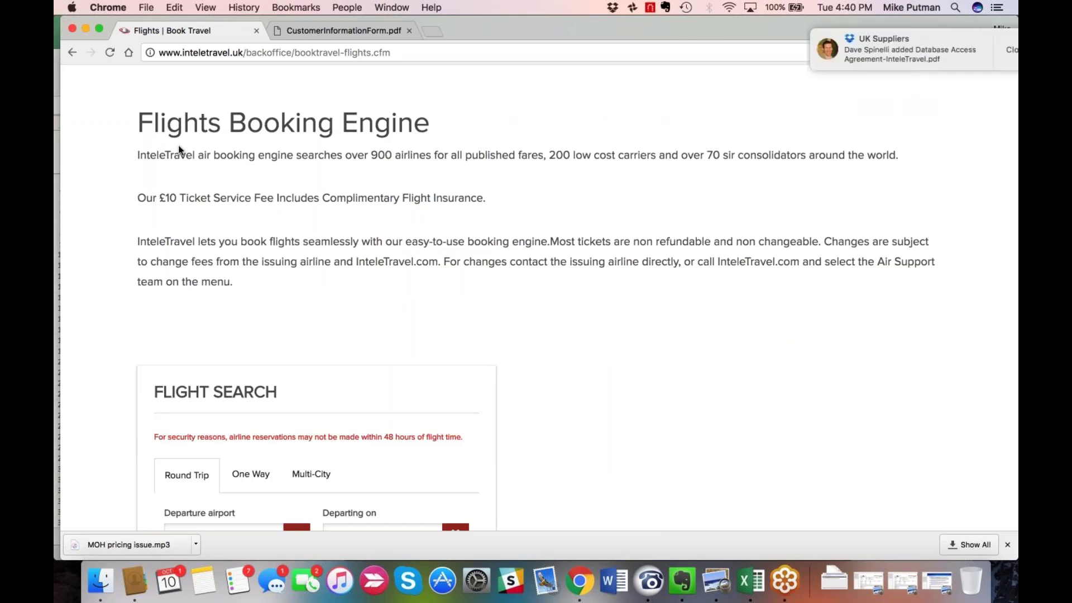
left_click_drag(137, 156, 617, 188)
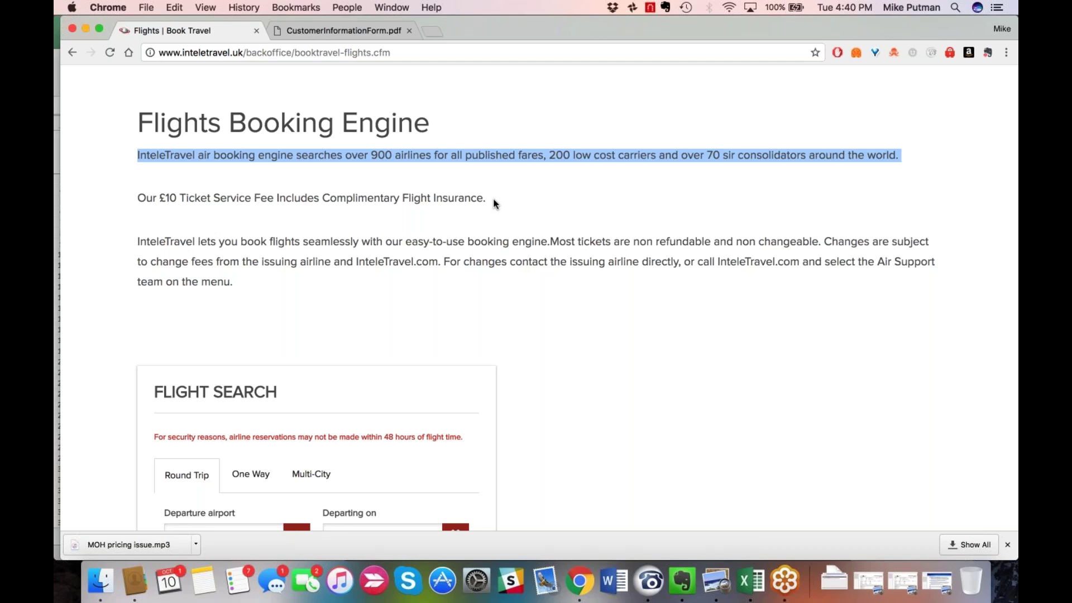
left_click_drag(322, 198, 464, 212)
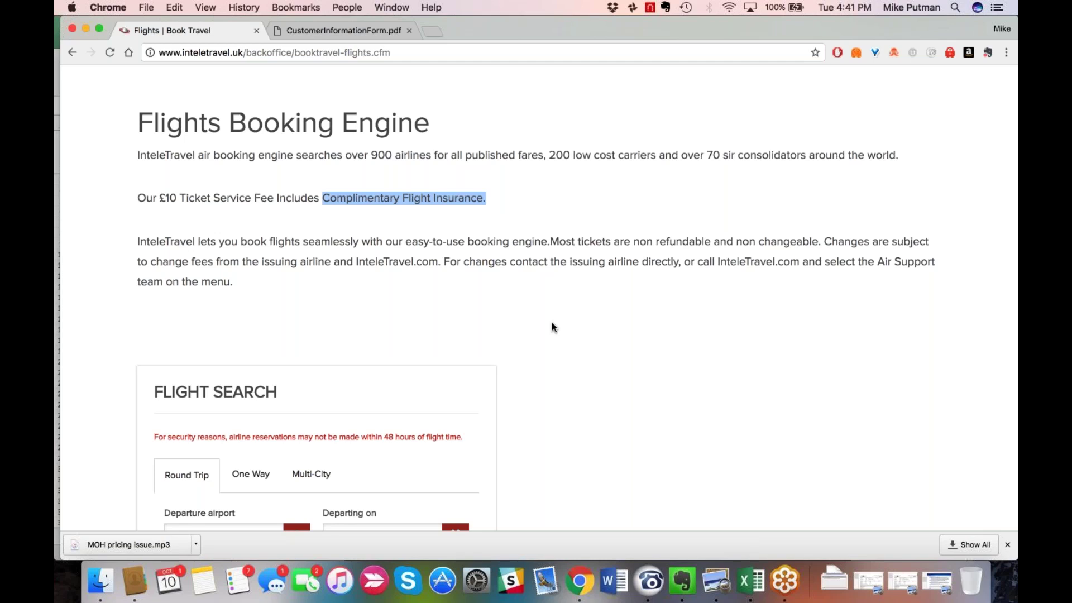
scroll(552, 326, "down", 1)
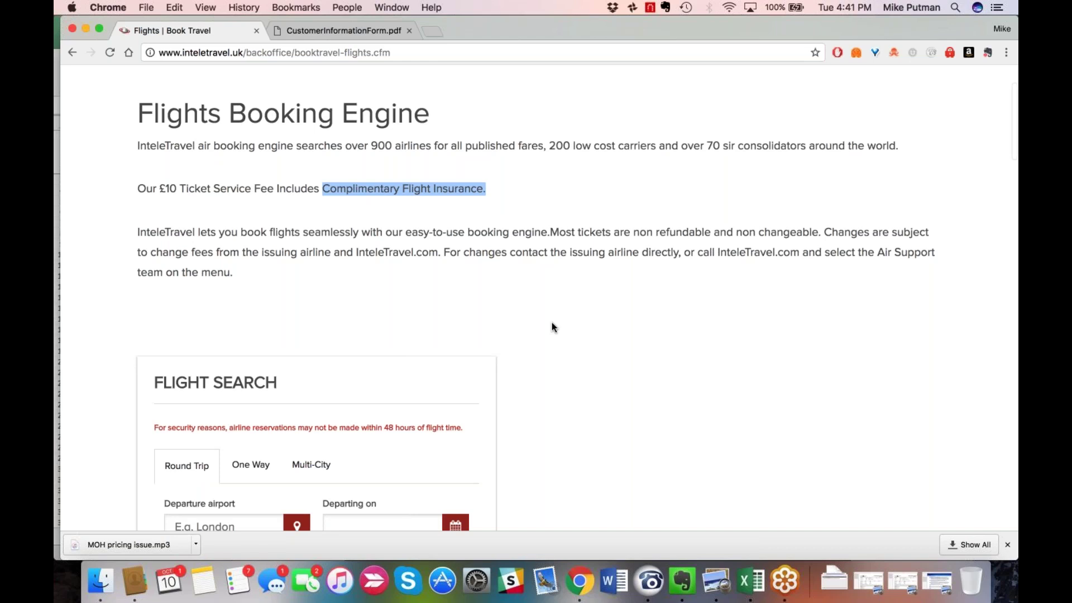
scroll(552, 323, "down", 1)
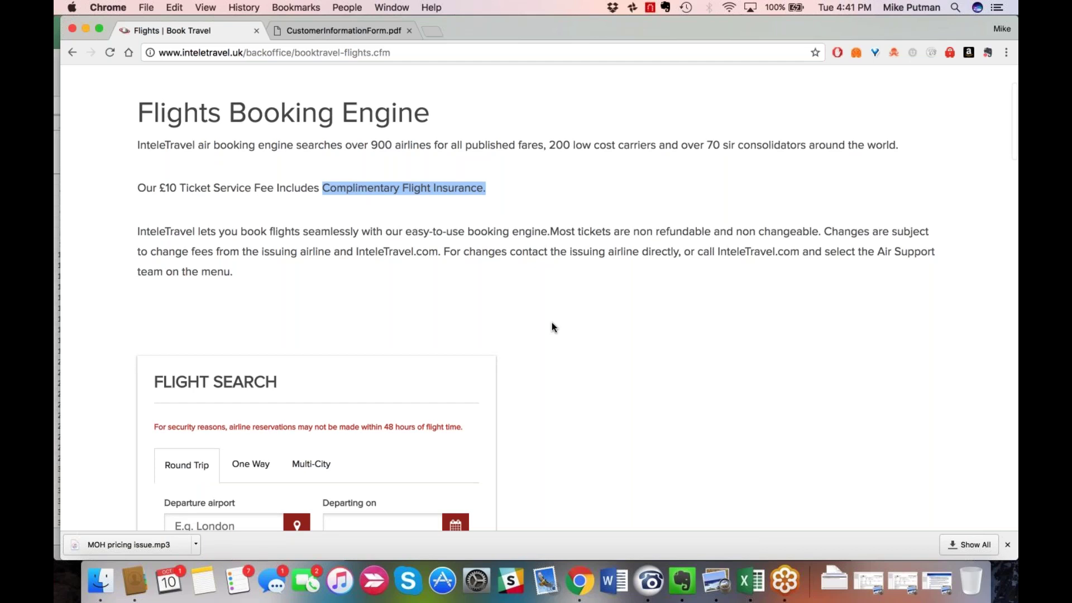
scroll(552, 327, "down", 1)
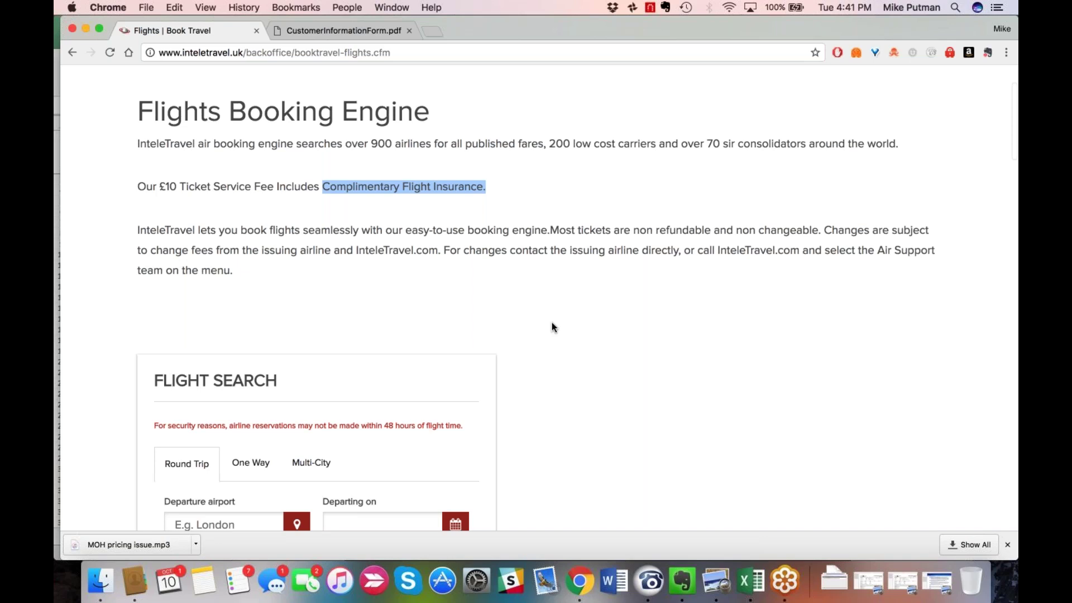
scroll(551, 322, "down", 1)
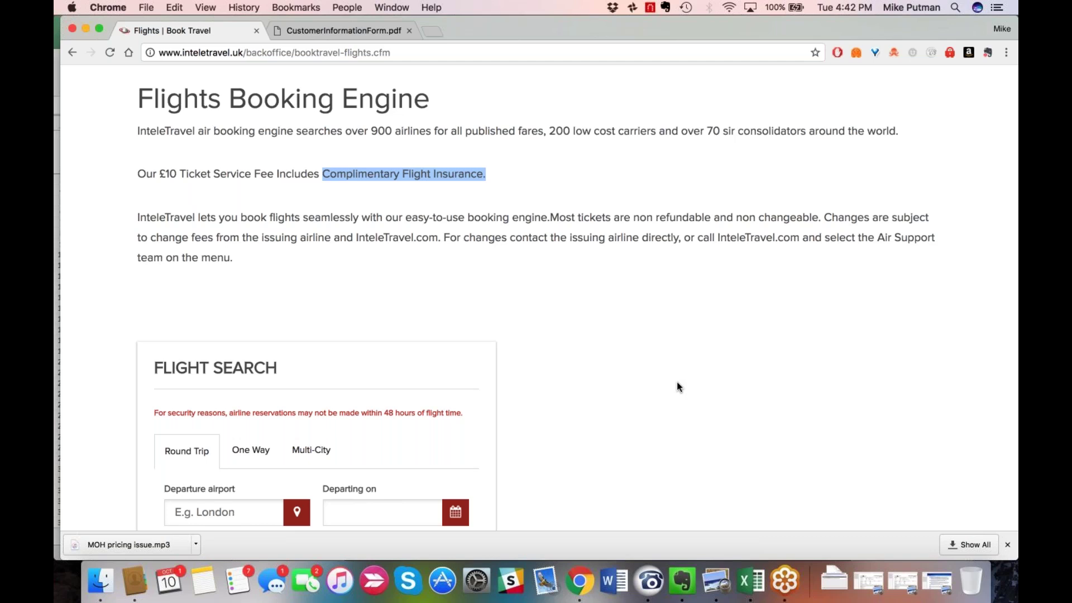
scroll(677, 382, "down", 1)
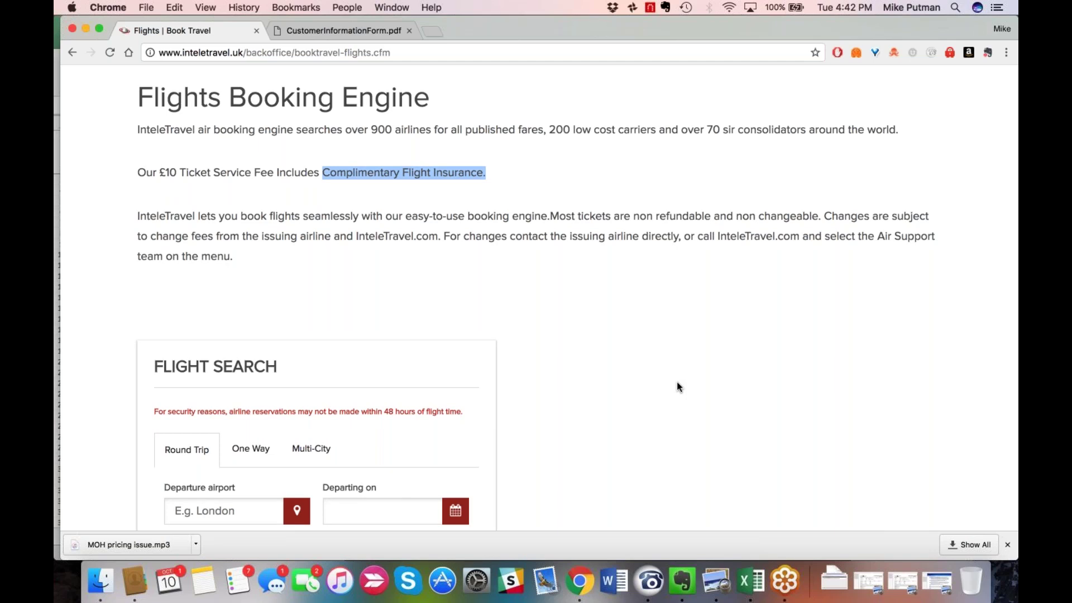
scroll(679, 387, "down", 1)
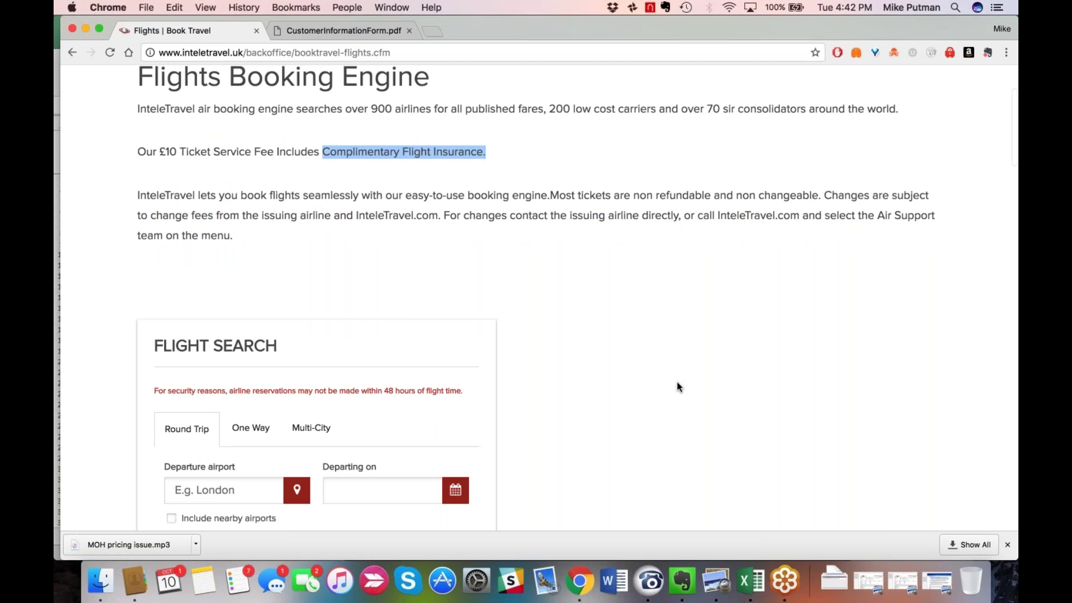
scroll(679, 386, "down", 1)
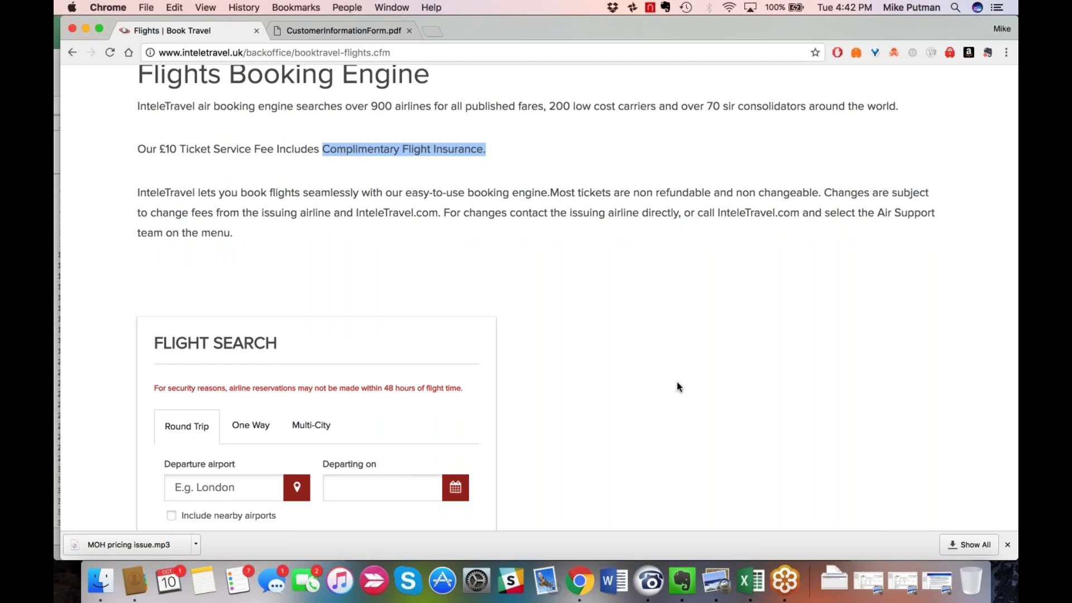
scroll(679, 386, "down", 1)
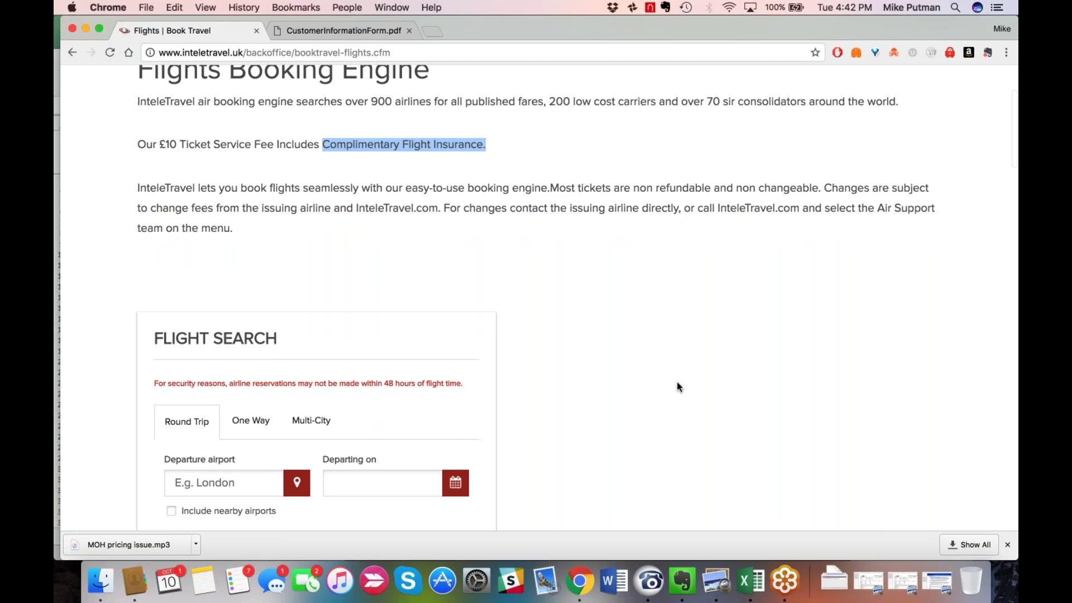
Cycle the trip type through One Way and Round Trip, ending on Multi-City.
scroll(679, 386, "down", 5)
left_click(248, 295)
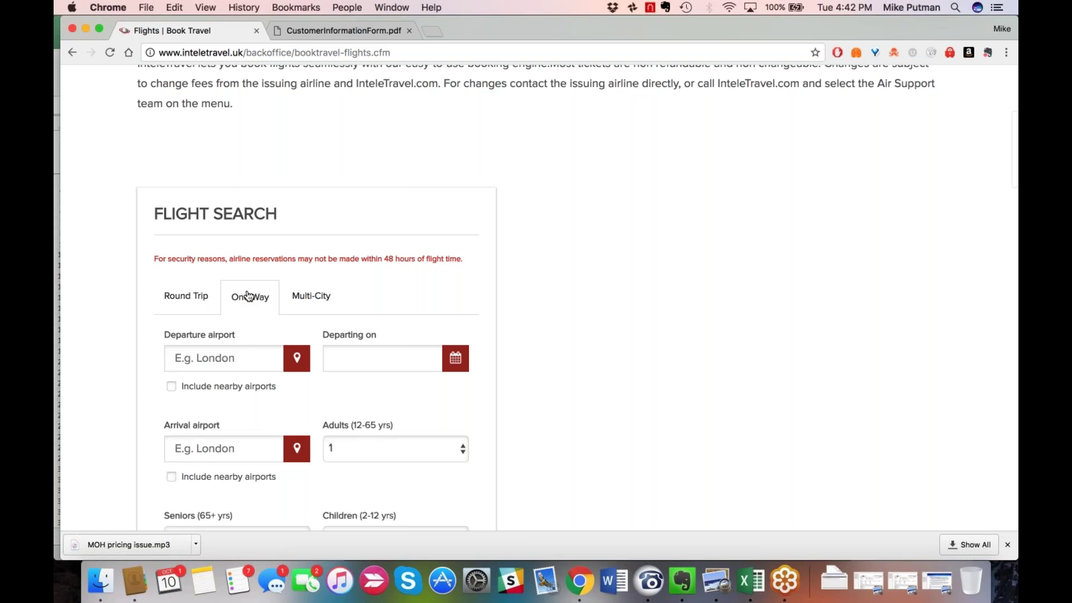
scroll(249, 295, "down", 5)
left_click(179, 180)
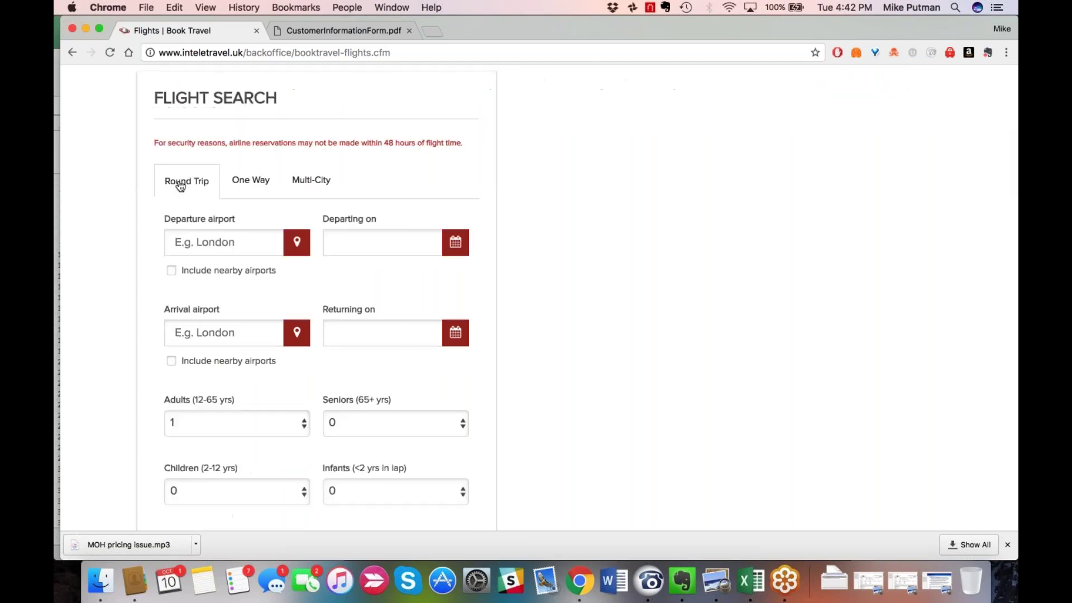
left_click(250, 181)
left_click(317, 183)
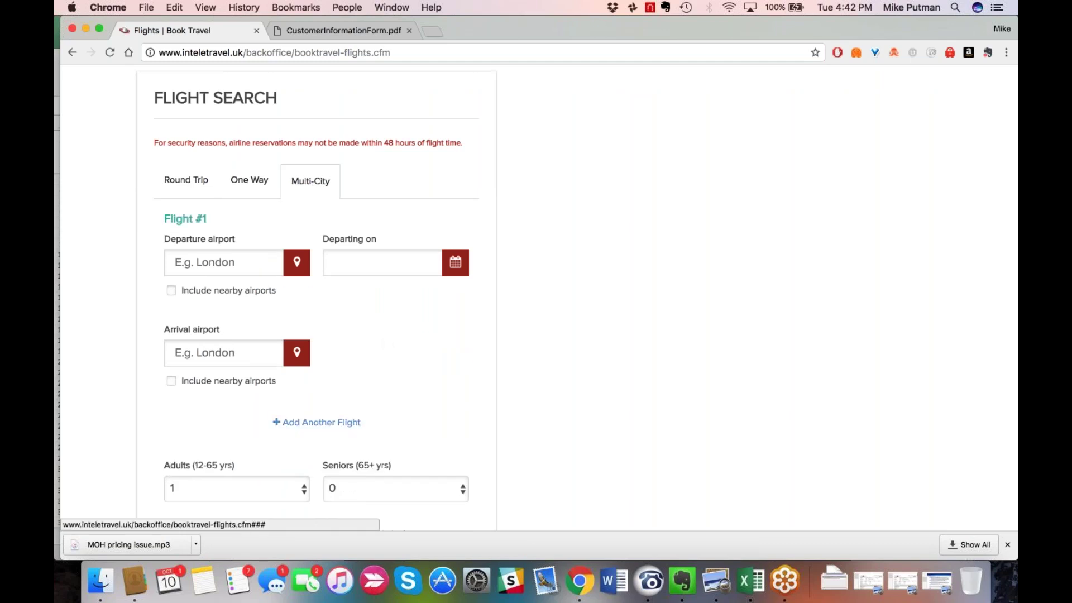
Set Flight #1 from London, United Kingdom to Florence Peretola (FLR) on 20-10-2017.
left_click(226, 266)
type("london")
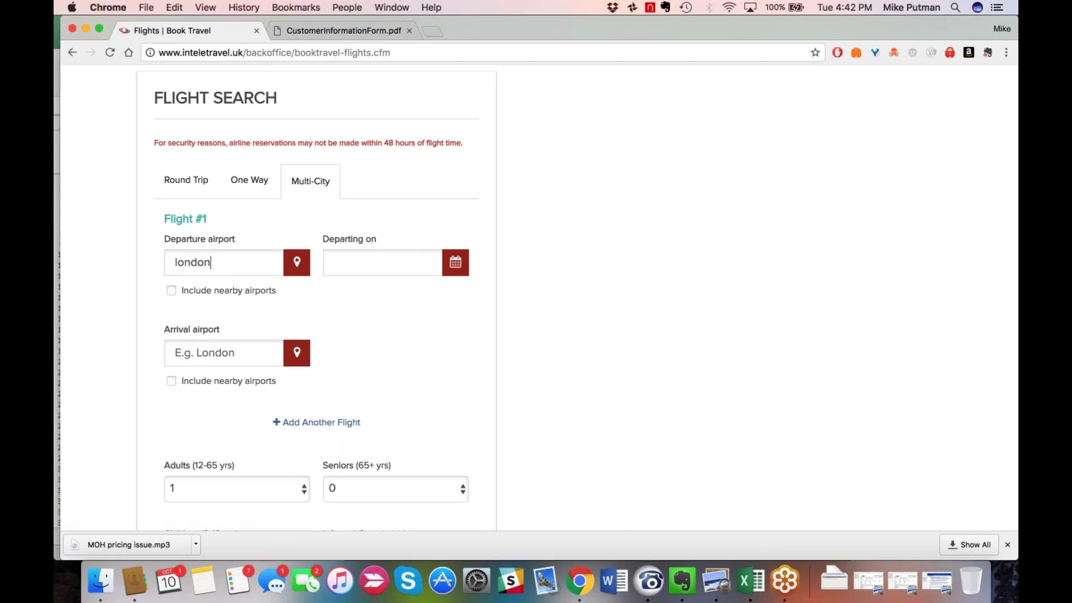
key("Down")
key("Return")
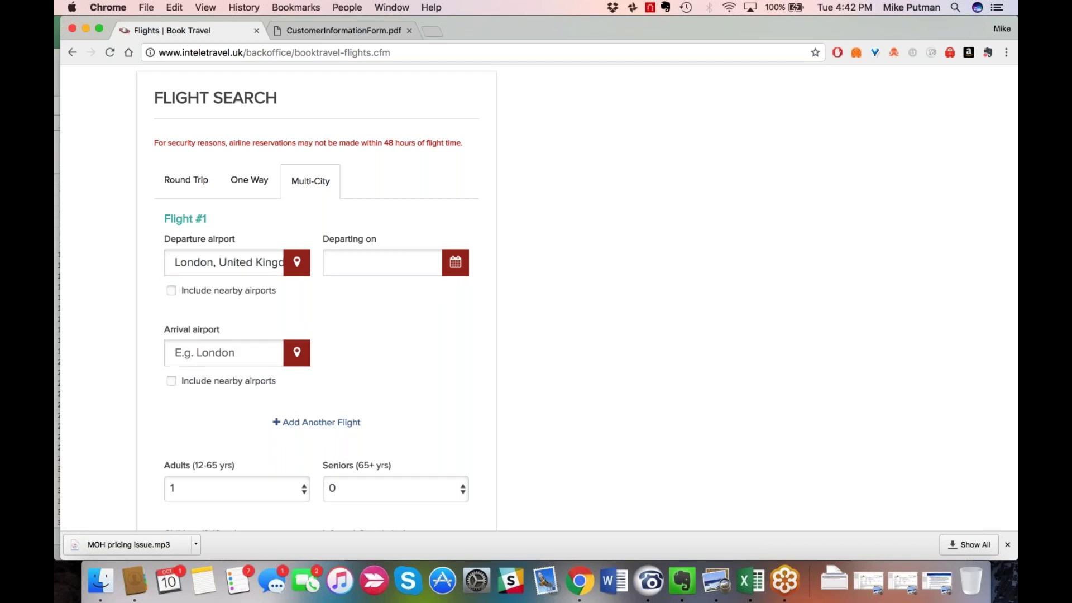
left_click(385, 263)
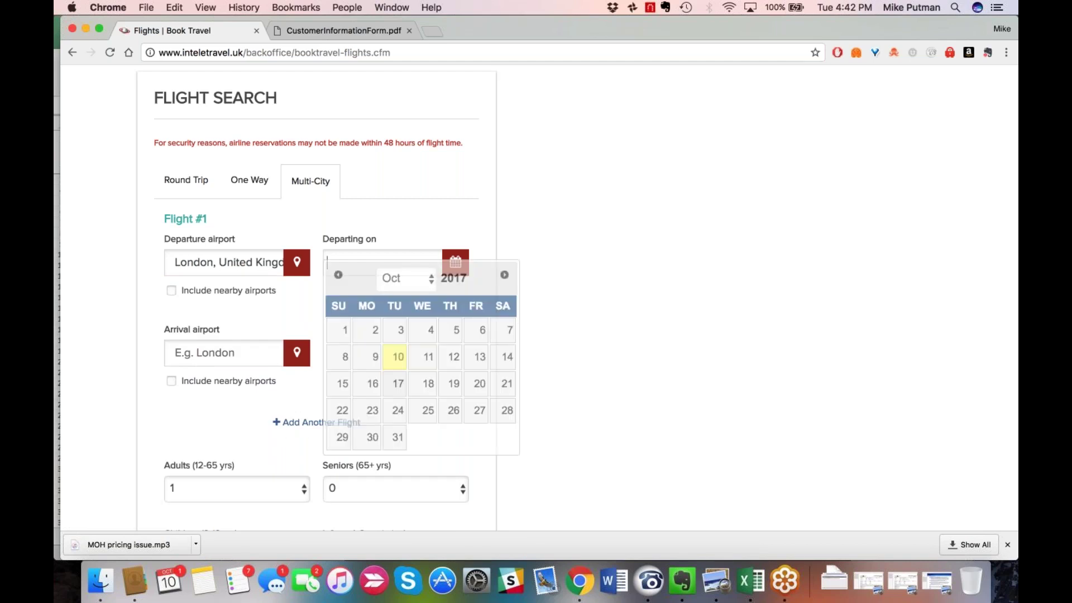
left_click(480, 384)
left_click(226, 346)
type("florence")
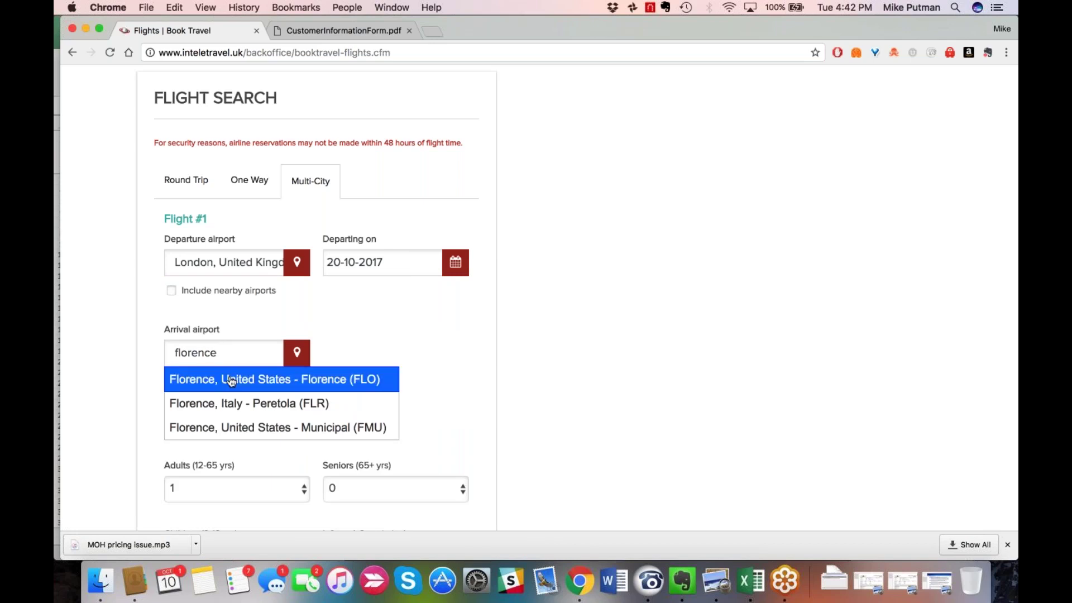
left_click(232, 403)
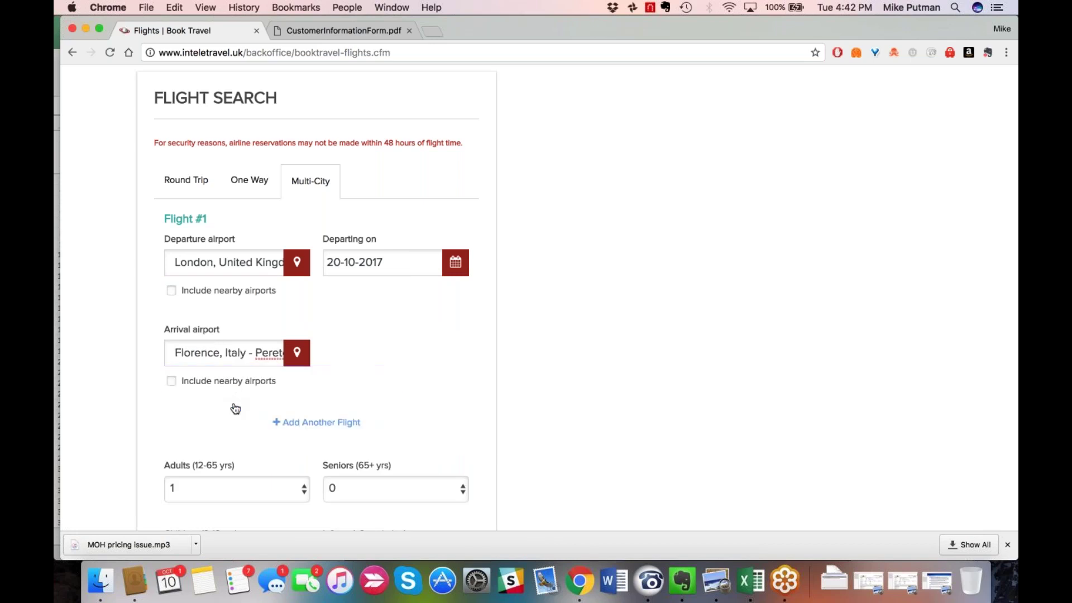
Add Flight #2 departing Florence (FLR) on 23-10-2017, typing 'muc' for Munich as arrival.
left_click(311, 425)
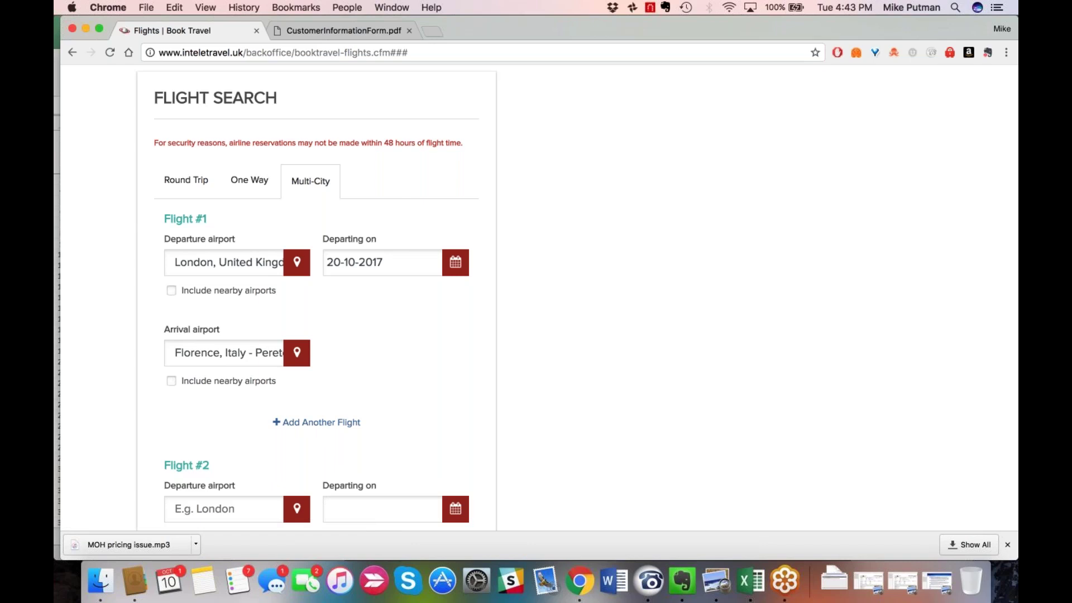
scroll(585, 297, "down", 2)
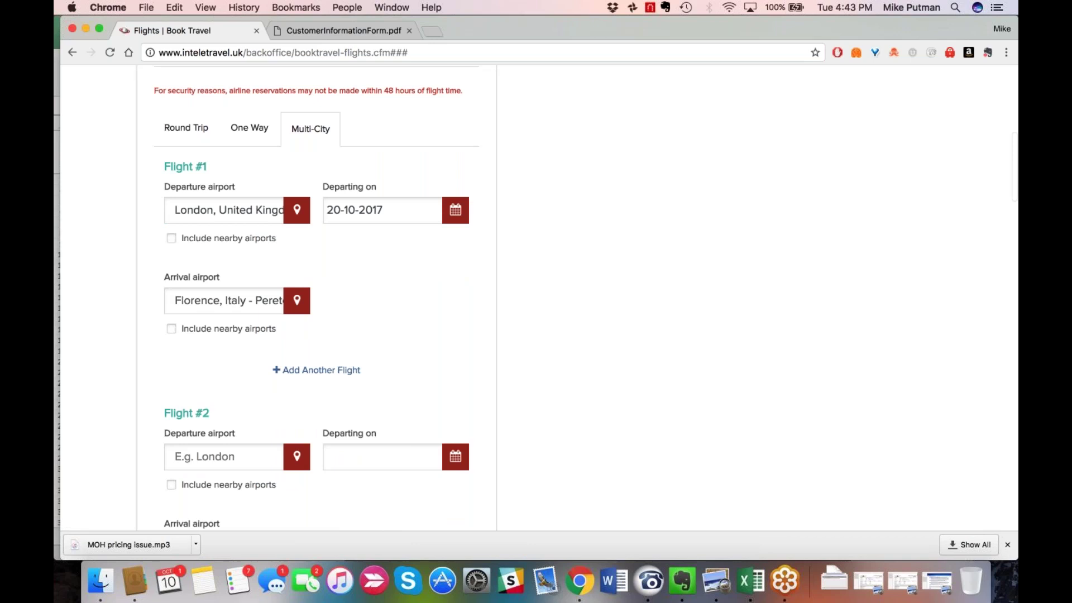
scroll(223, 455, "down", 1)
left_click(223, 456)
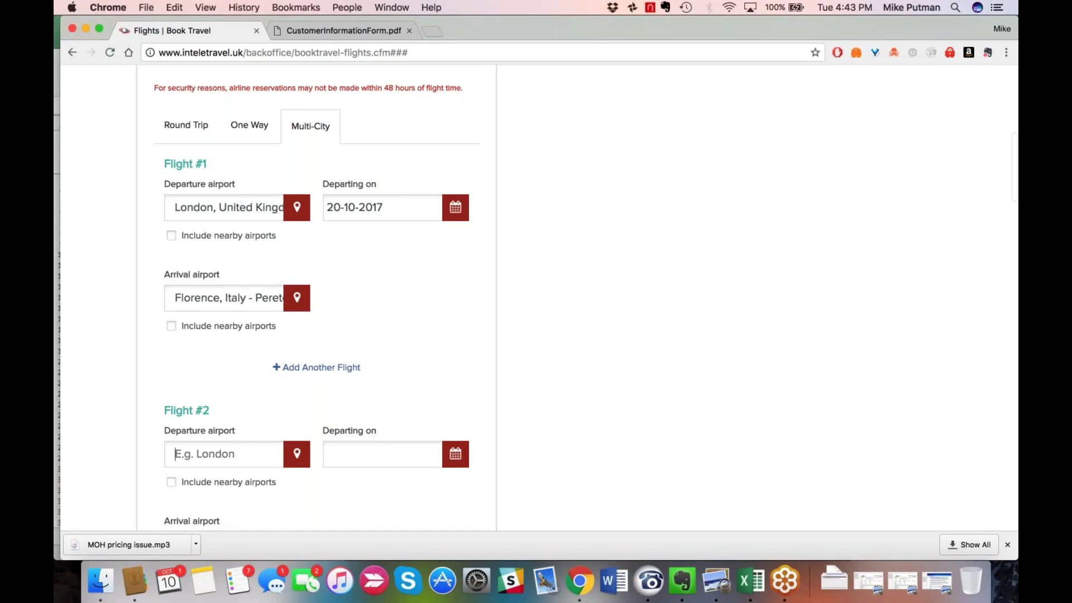
type("florenc")
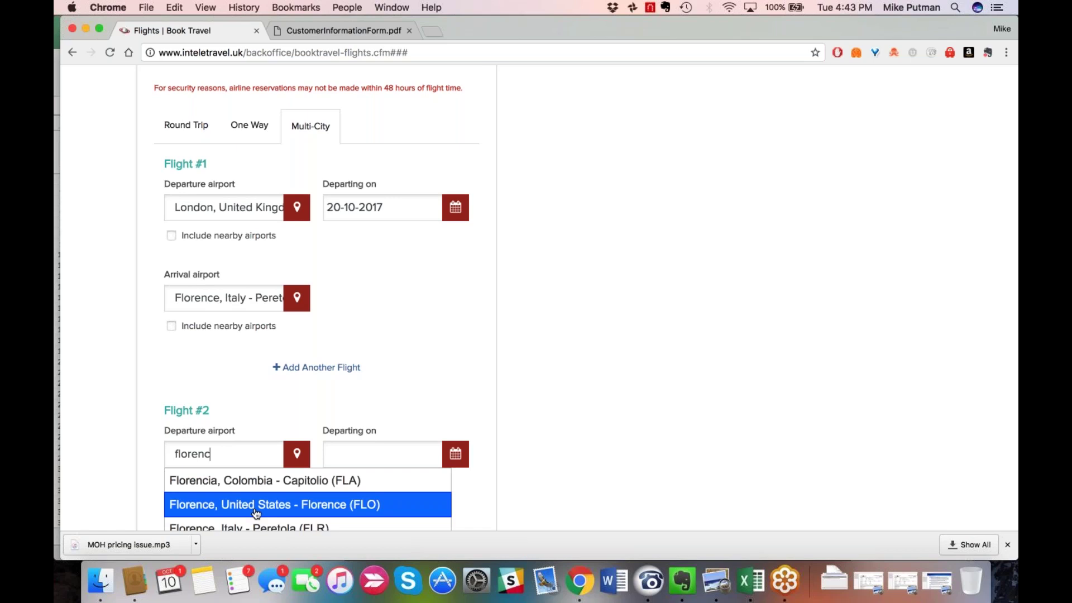
scroll(274, 505, "down", 2)
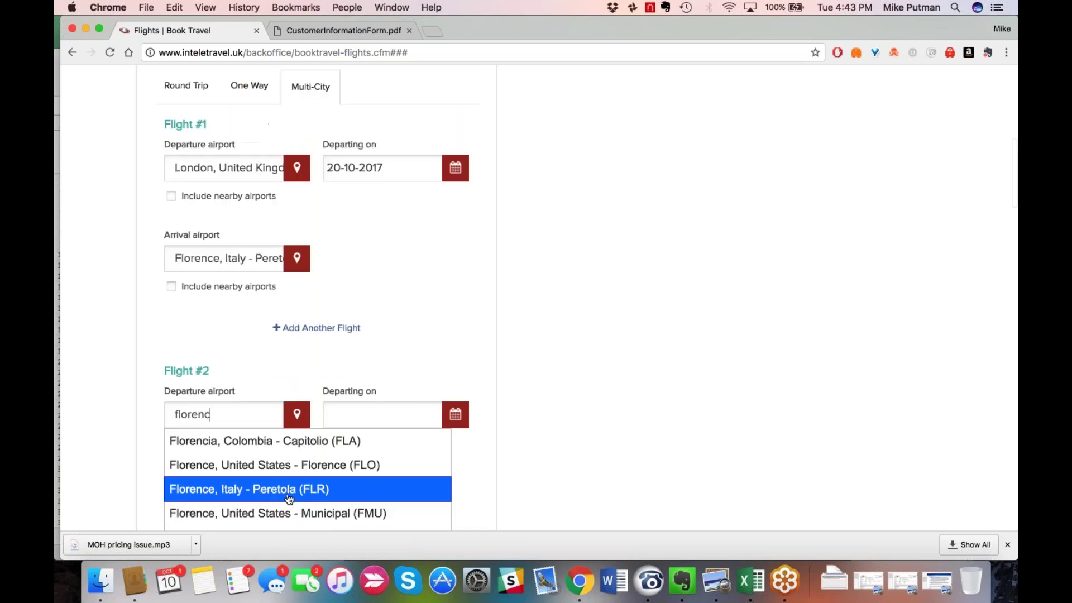
left_click(288, 497)
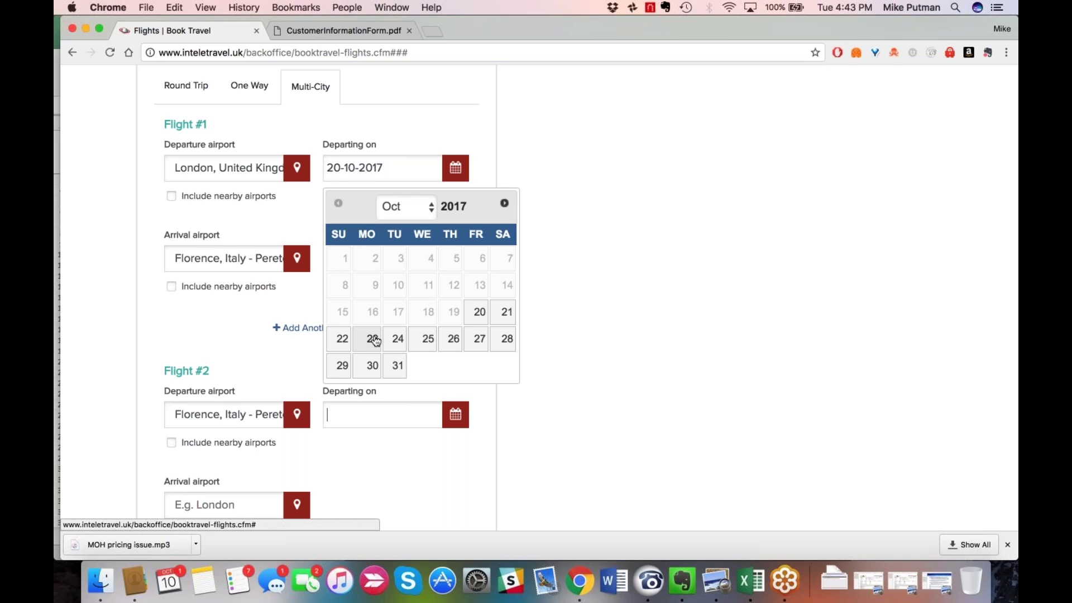
left_click(374, 339)
scroll(227, 395, "down", 2)
left_click(227, 395)
type("muc")
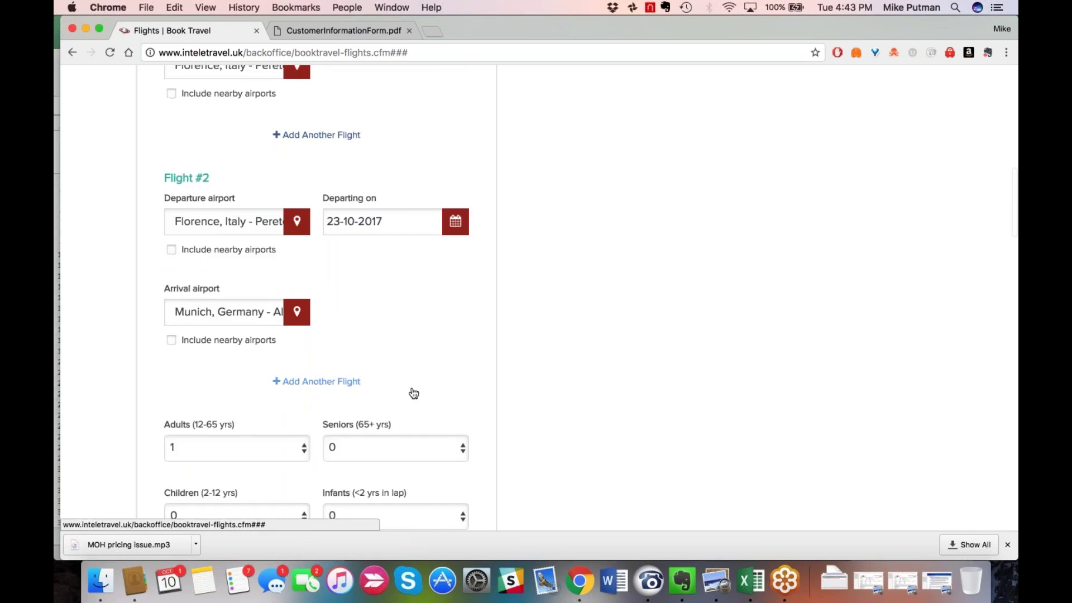
scroll(413, 393, "down", 1)
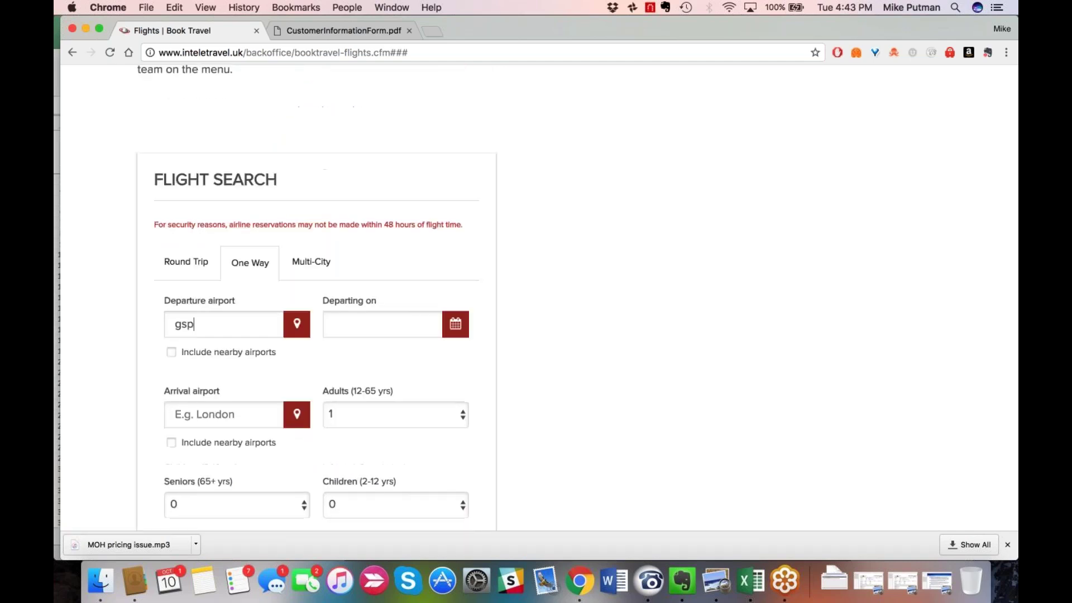
Set the route from Greenville to London, United Kingdom departing 13-10-2017.
key("Return")
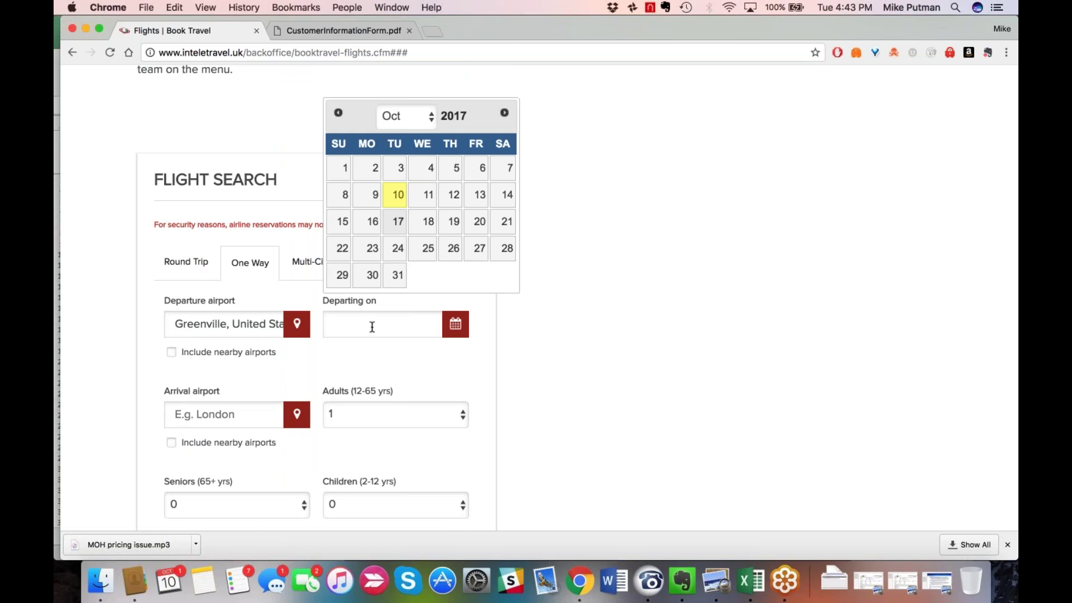
left_click(478, 201)
left_click(227, 420)
type("london")
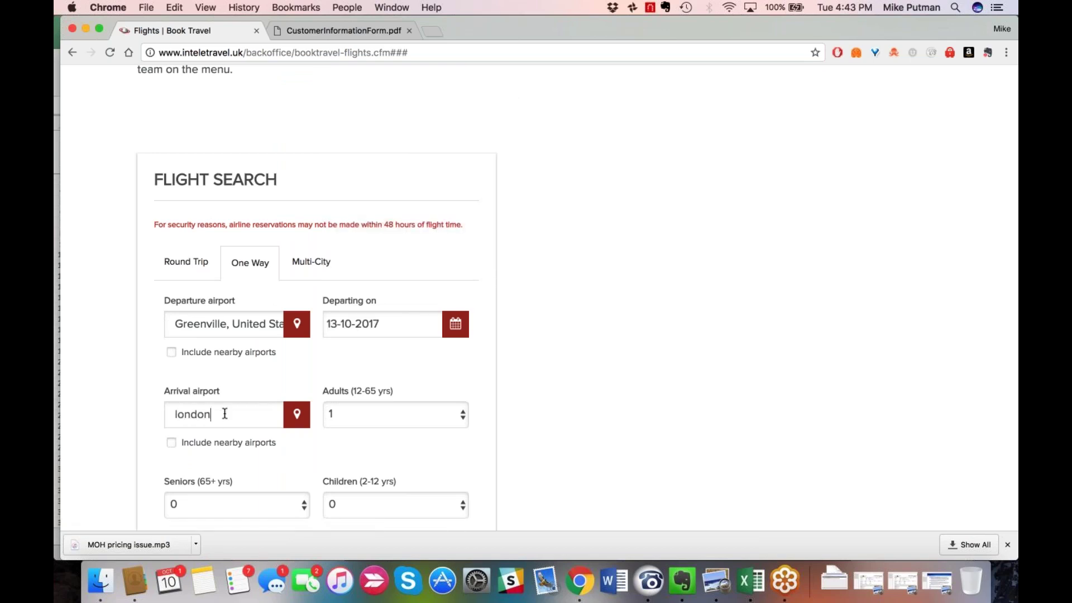
left_click(258, 492)
Run the one-way flight search and scroll back to the top of the results.
scroll(332, 337, "down", 1)
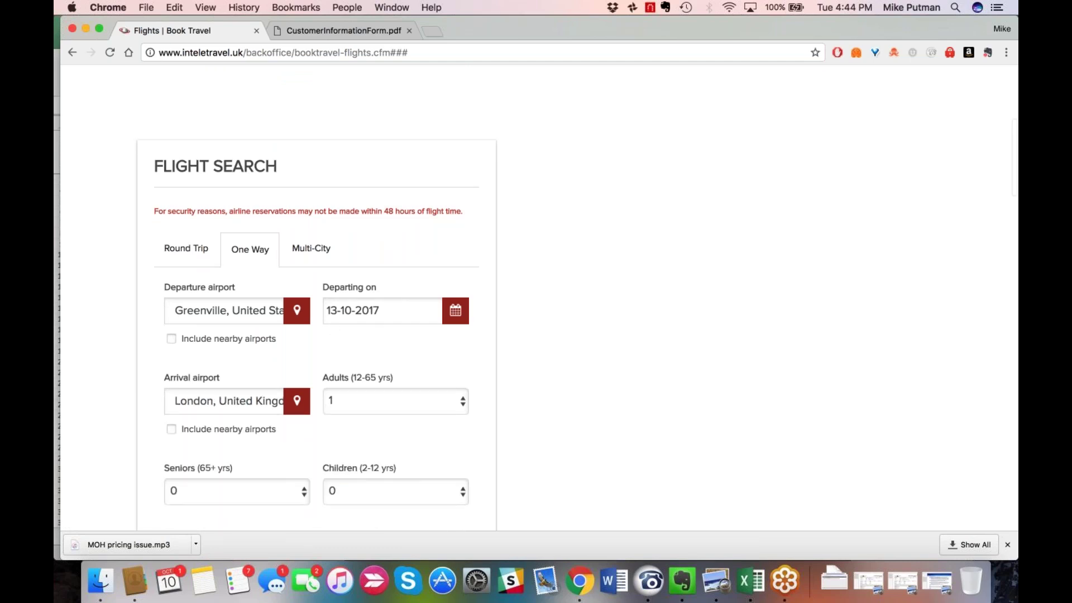
scroll(316, 315, "down", 3)
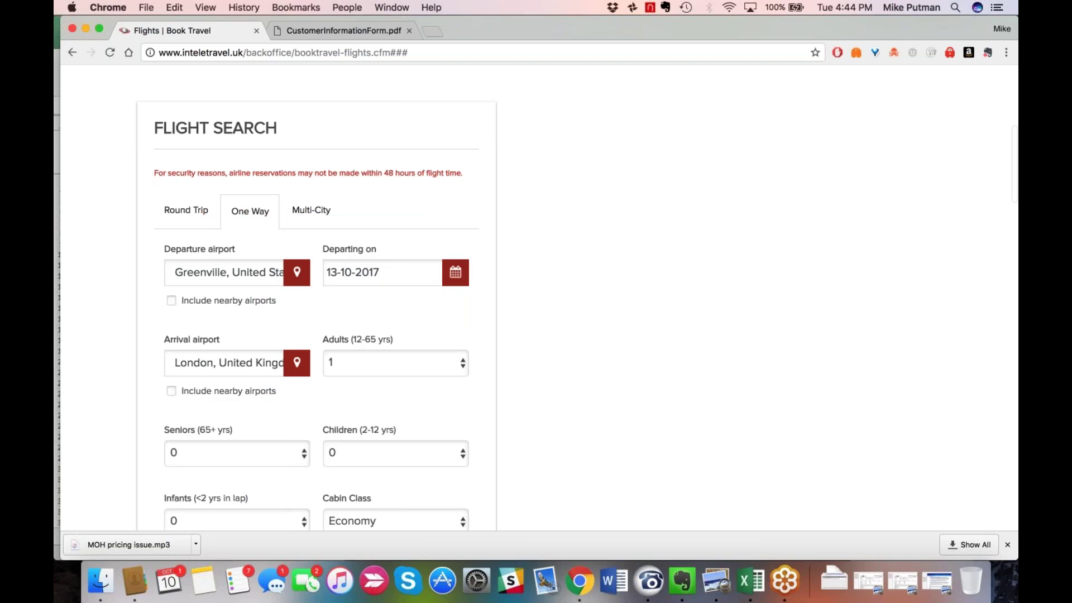
scroll(316, 315, "down", 5)
scroll(343, 440, "down", 1)
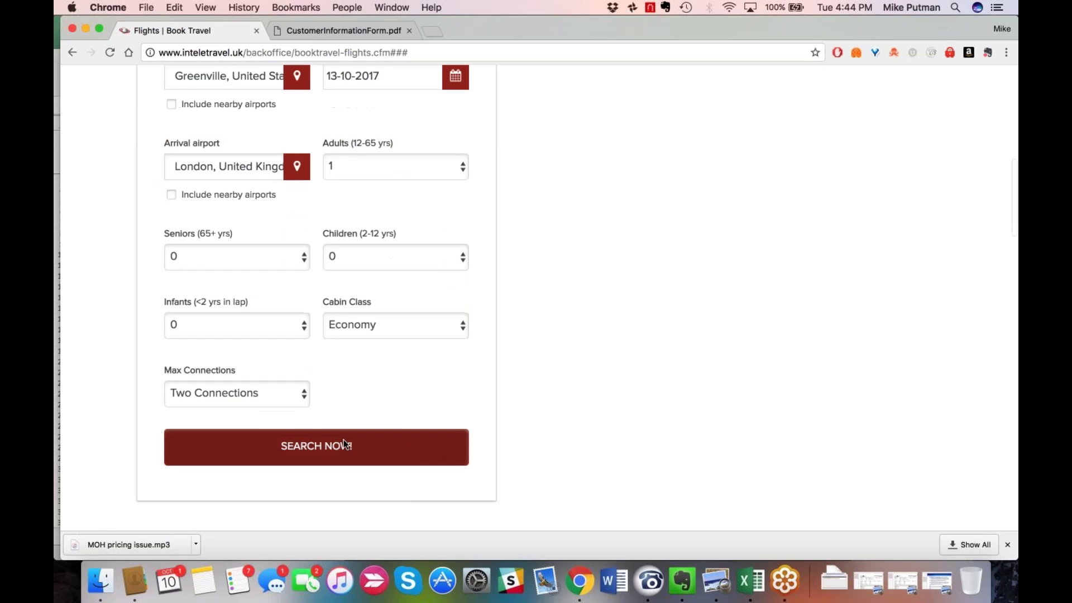
left_click(343, 440)
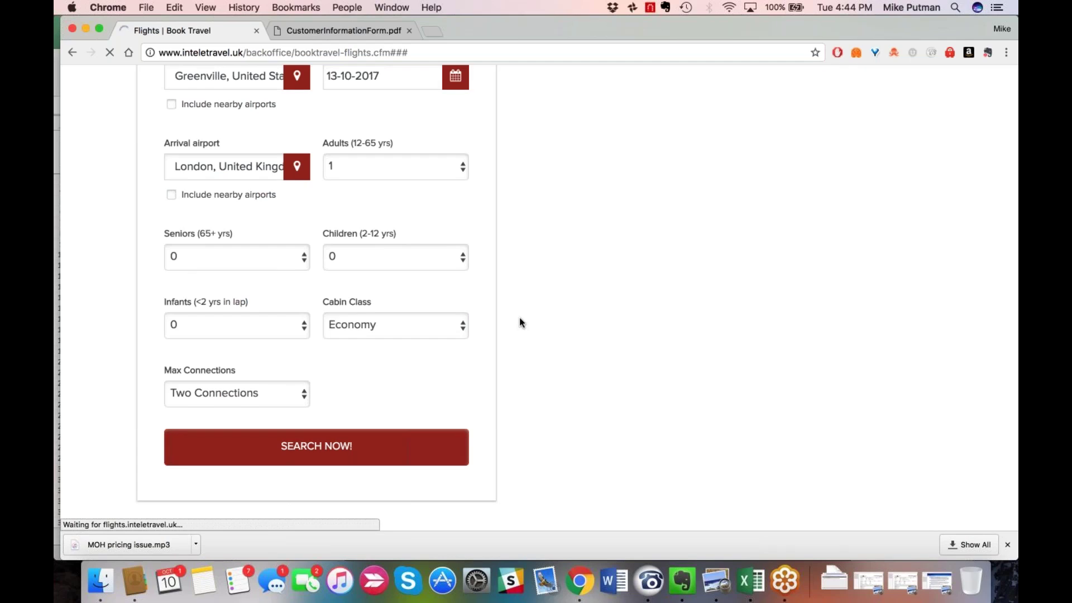
scroll(521, 322, "up", 1)
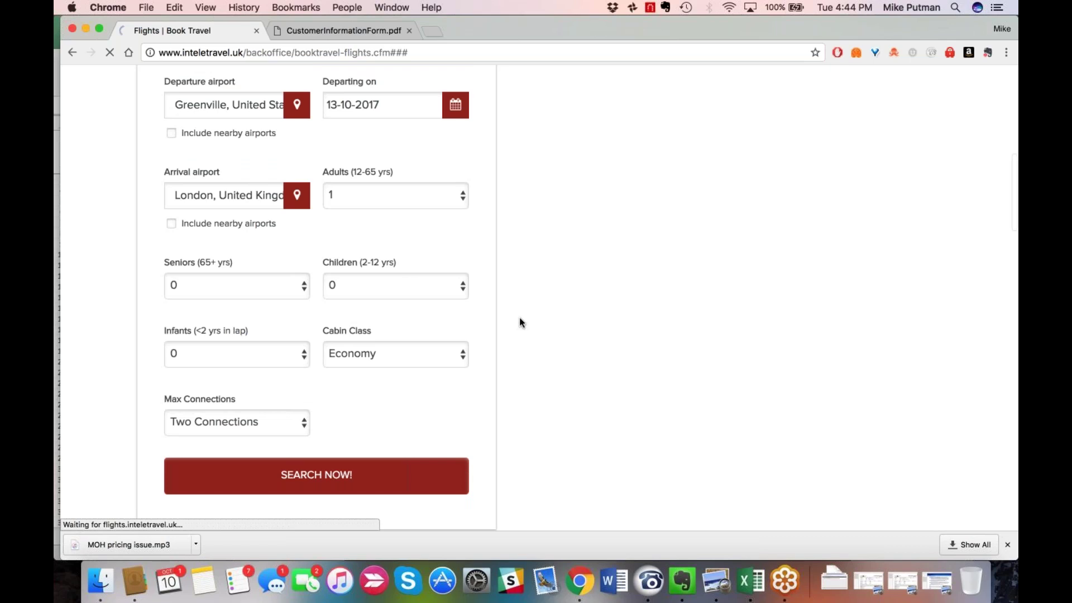
scroll(519, 323, "up", 4)
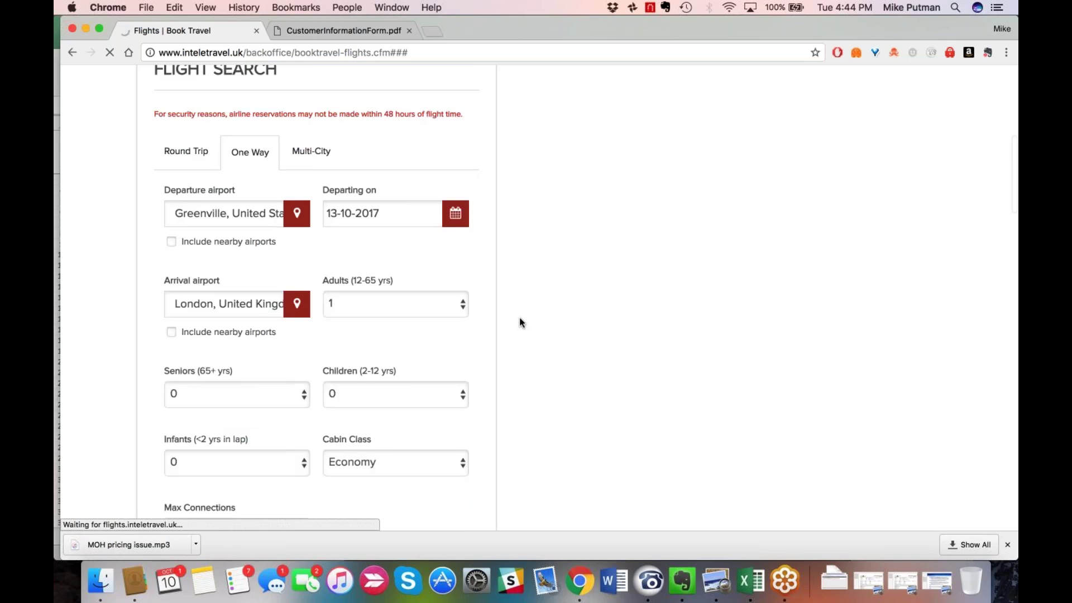
scroll(519, 322, "up", 1)
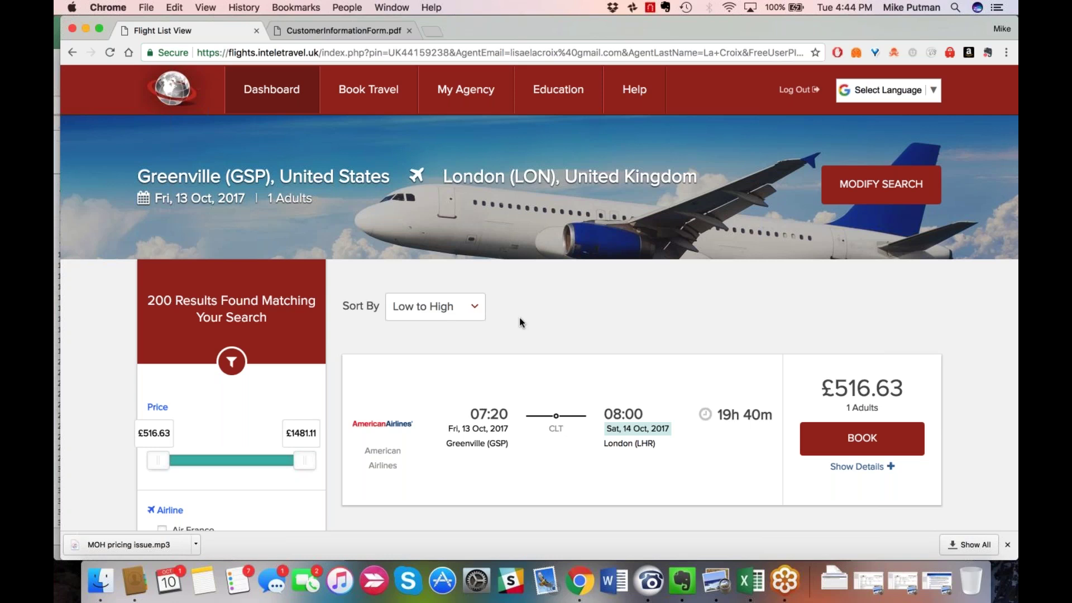
Scroll the 200 flight results down to the Airline filter and tick American Airlines.
scroll(519, 323, "down", 1)
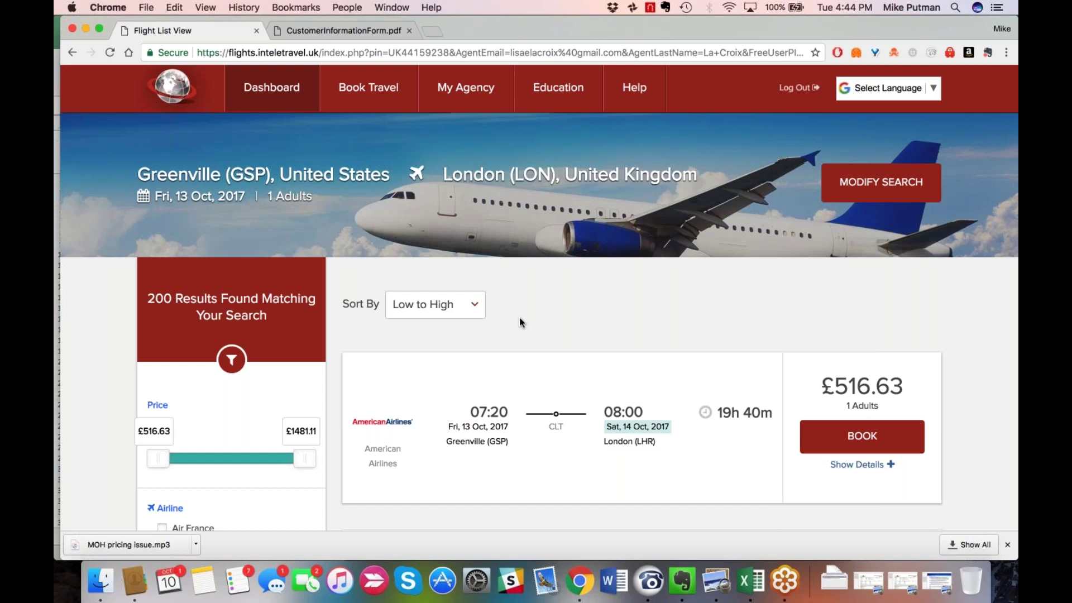
scroll(519, 323, "down", 1)
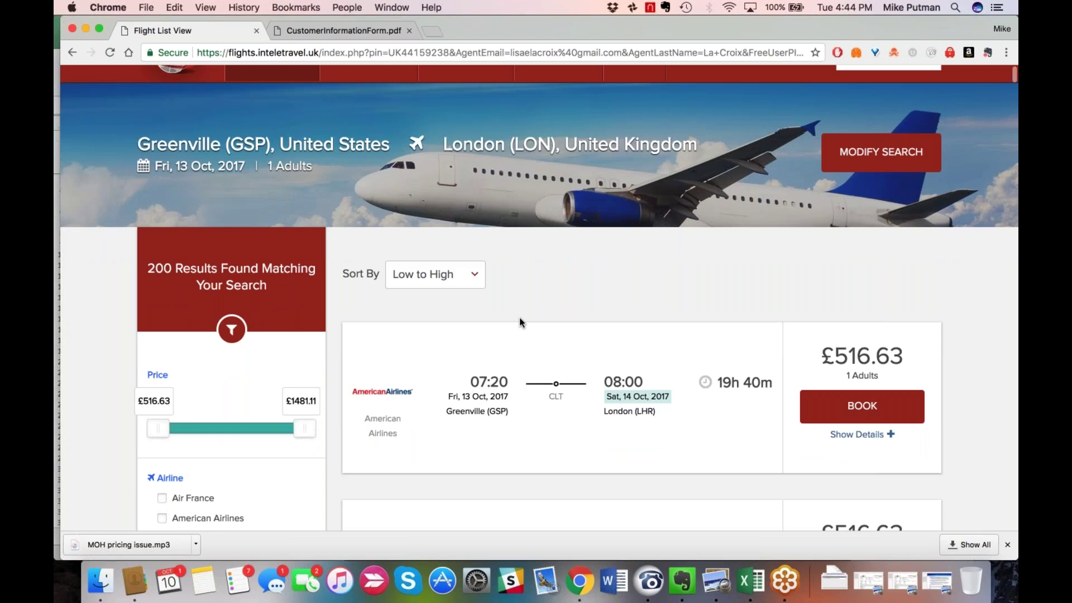
scroll(519, 323, "down", 4)
left_click_drag(146, 163, 316, 167)
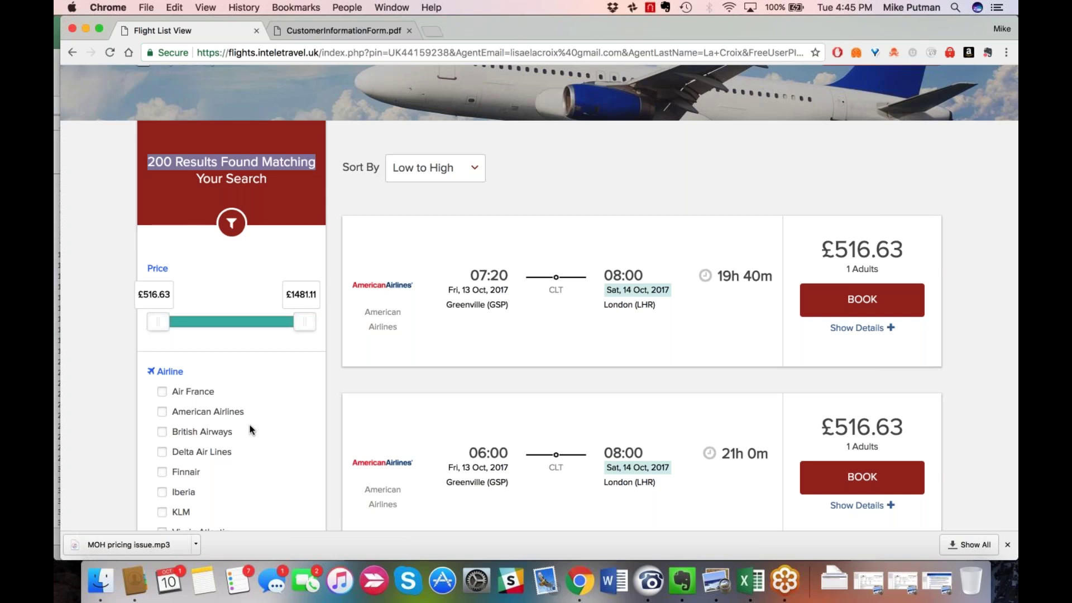
scroll(251, 429, "down", 1)
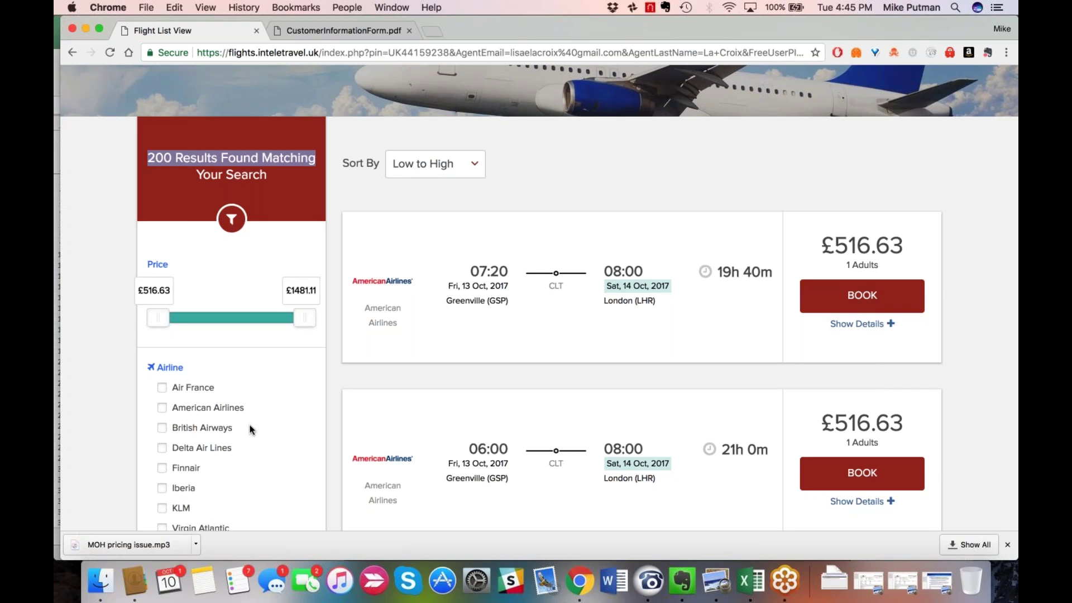
scroll(251, 430, "down", 2)
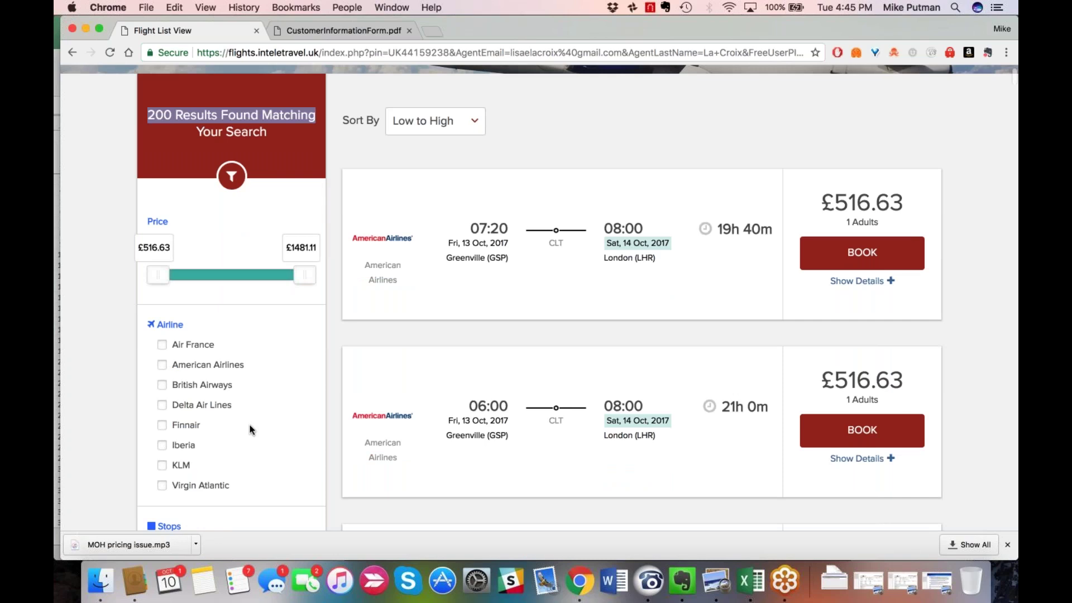
scroll(251, 428, "down", 2)
left_click(161, 327)
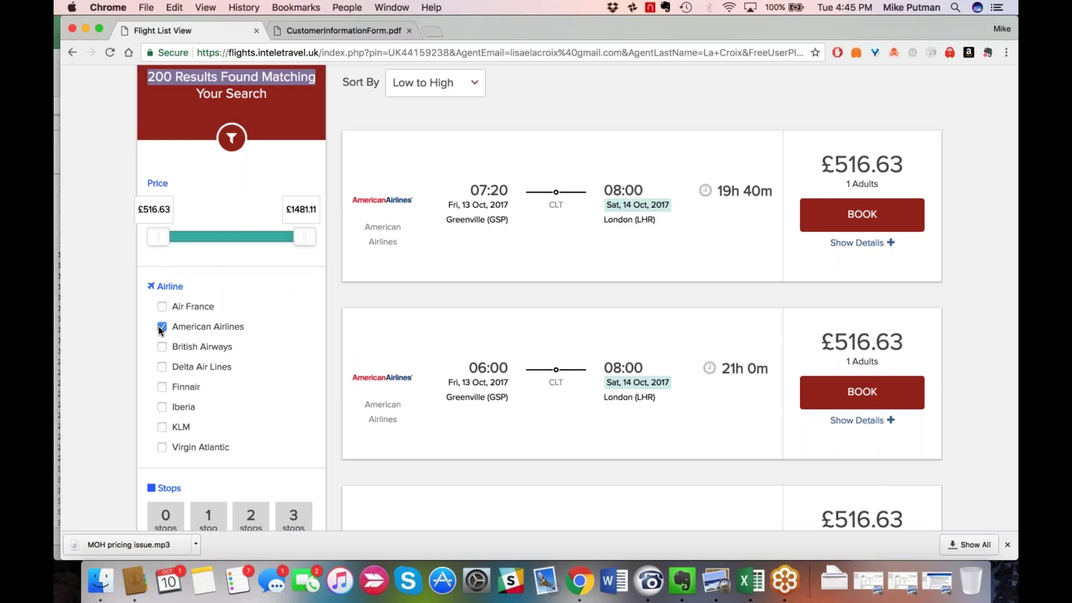
Browse the £516.63 American Airlines fares from Greenville via Charlotte (CLT) to Heathrow (LHR).
scroll(216, 469, "down", 5)
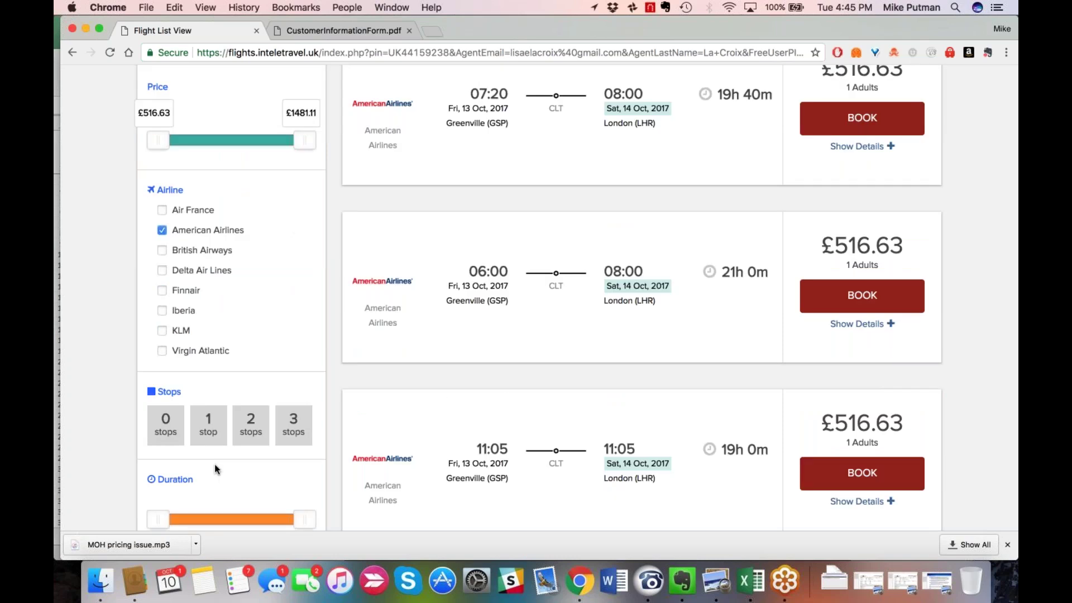
scroll(215, 465, "down", 1)
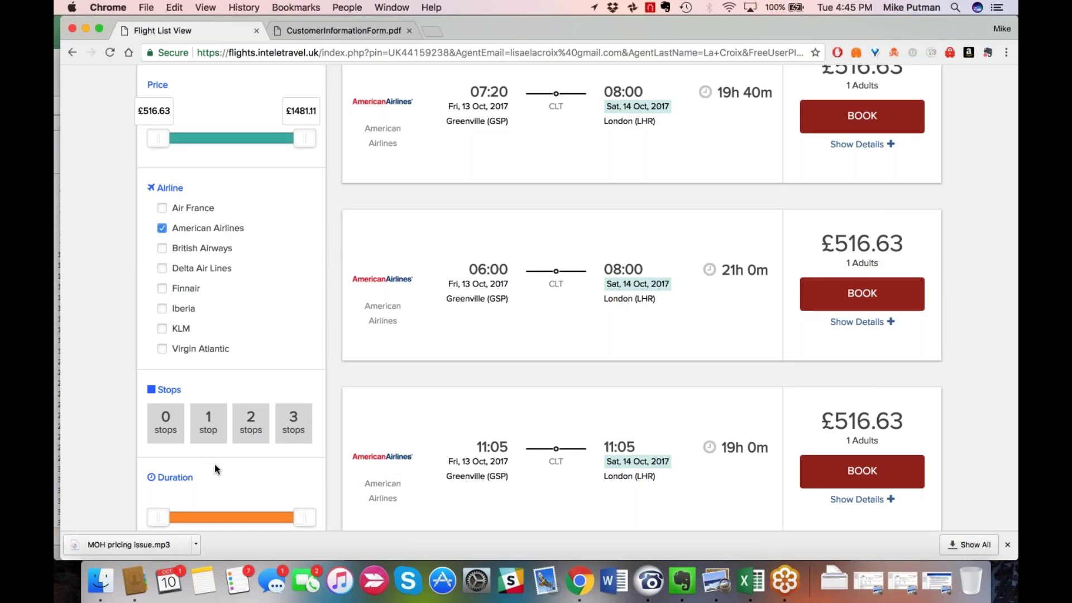
scroll(214, 465, "down", 2)
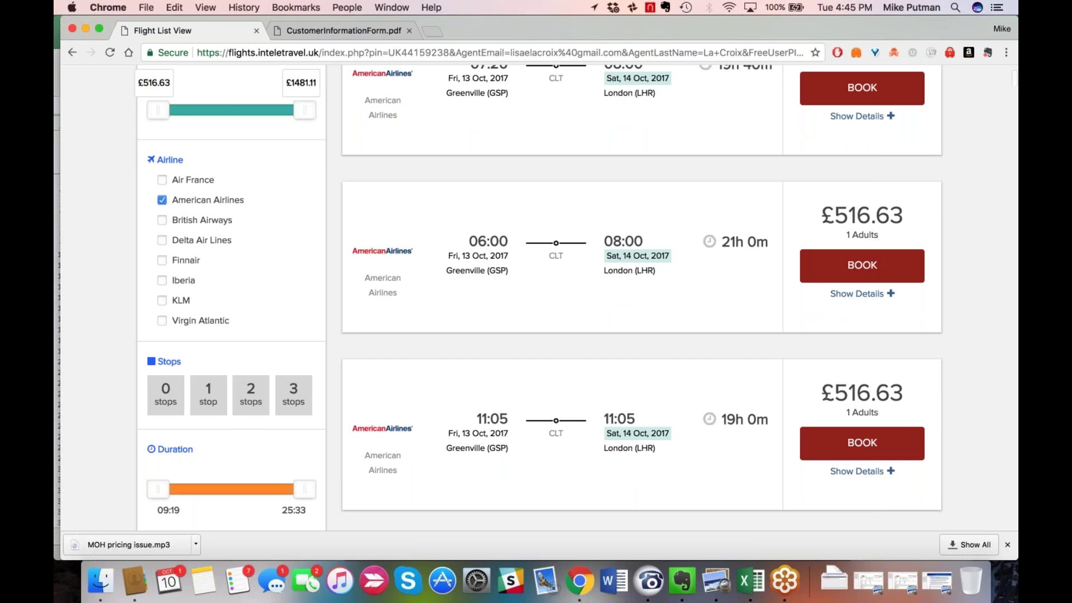
scroll(181, 383, "down", 5)
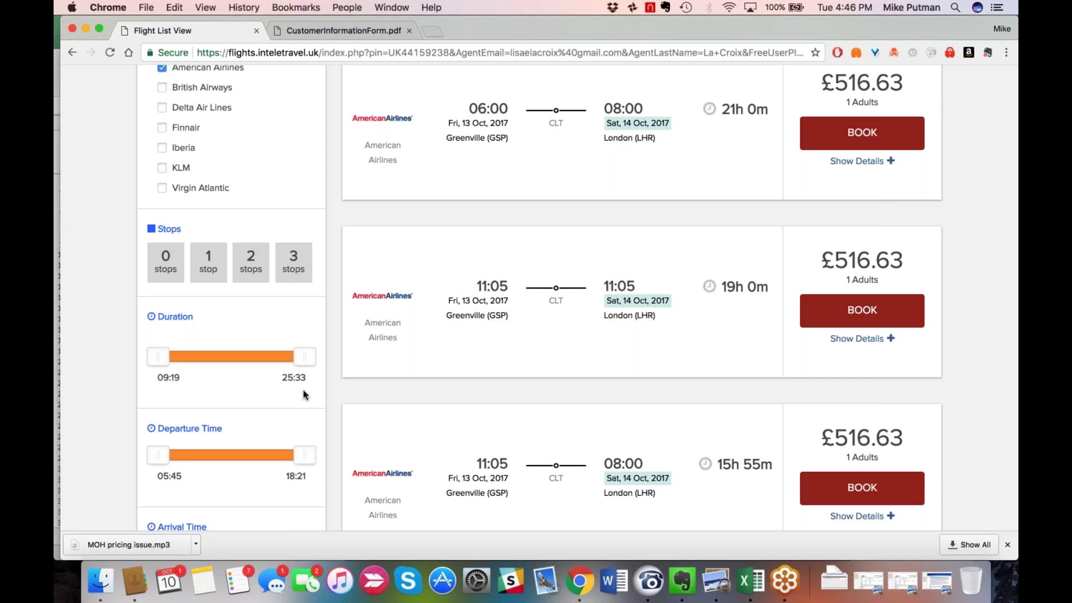
scroll(303, 393, "down", 1)
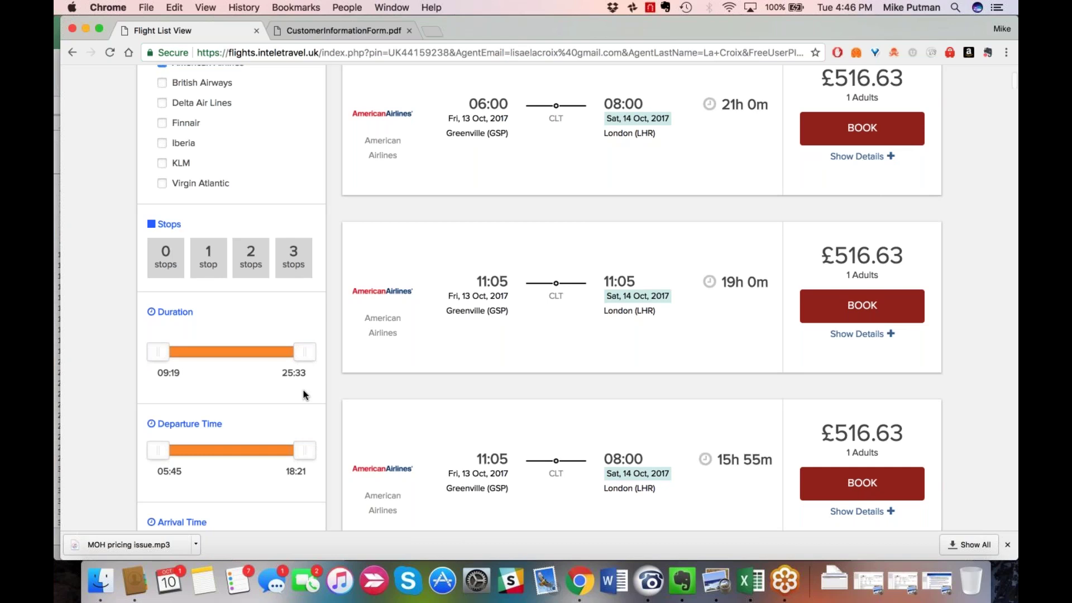
scroll(303, 393, "down", 1)
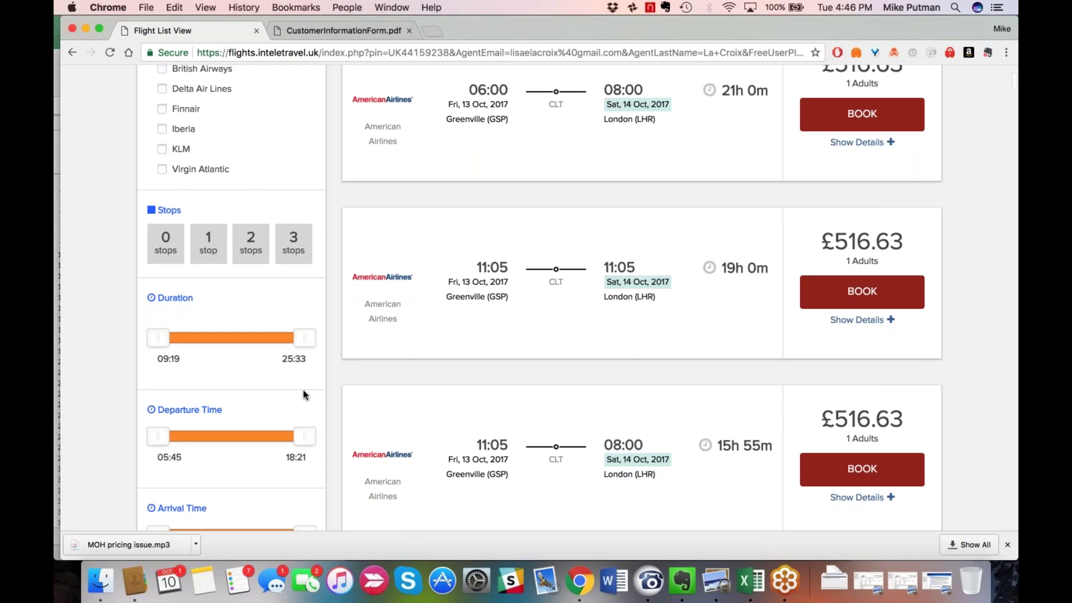
Apply filters for flights up to 15:49 long departing after 12:15, yielding 0 results.
left_click_drag(305, 338, 216, 335)
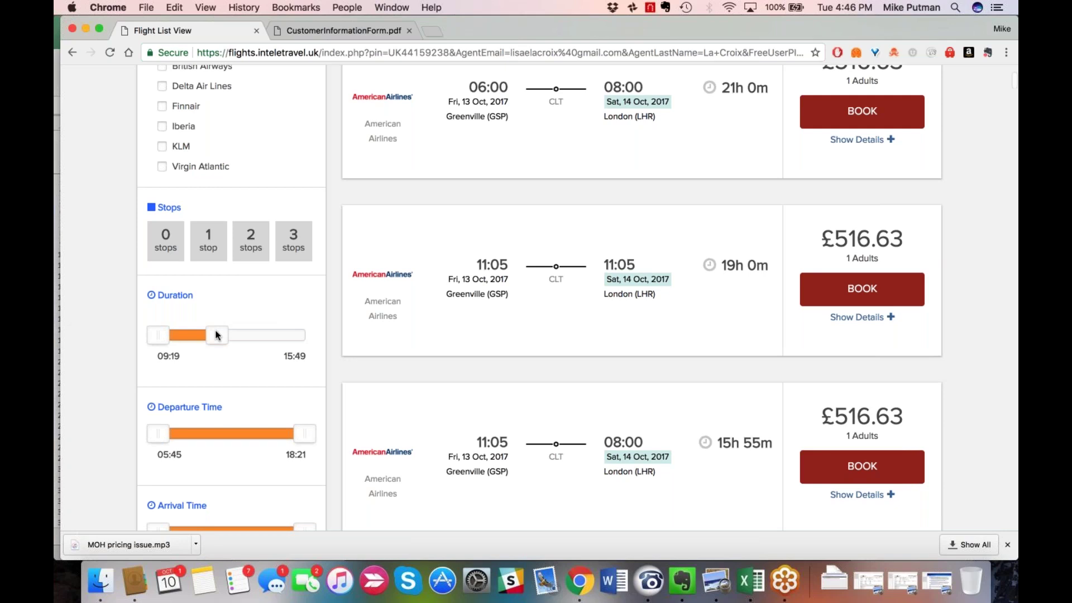
scroll(216, 334, "down", 2)
left_click_drag(157, 378, 233, 380)
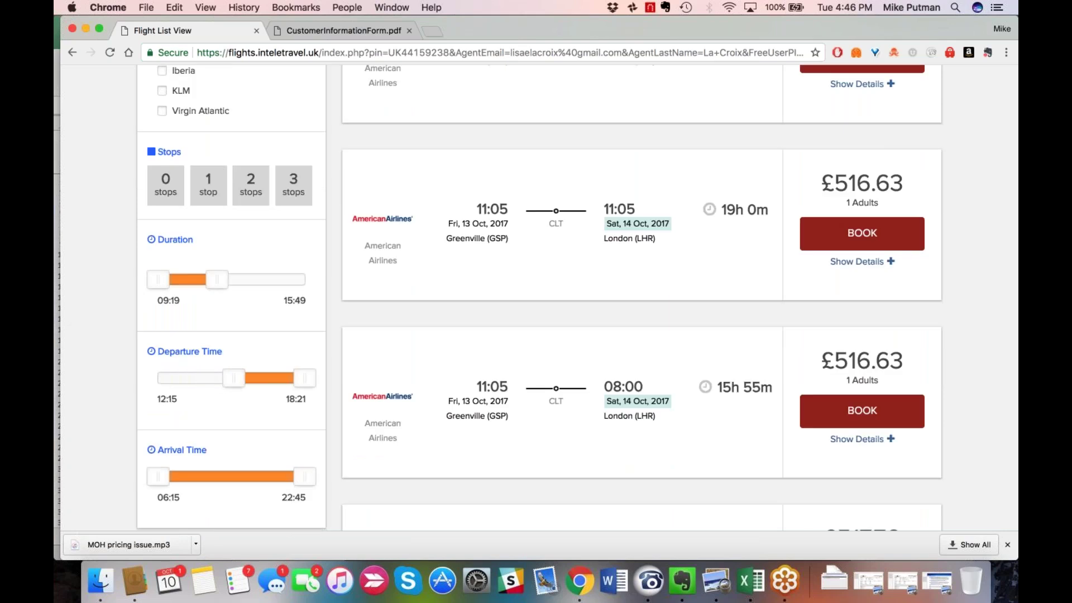
scroll(539, 297, "down", 1)
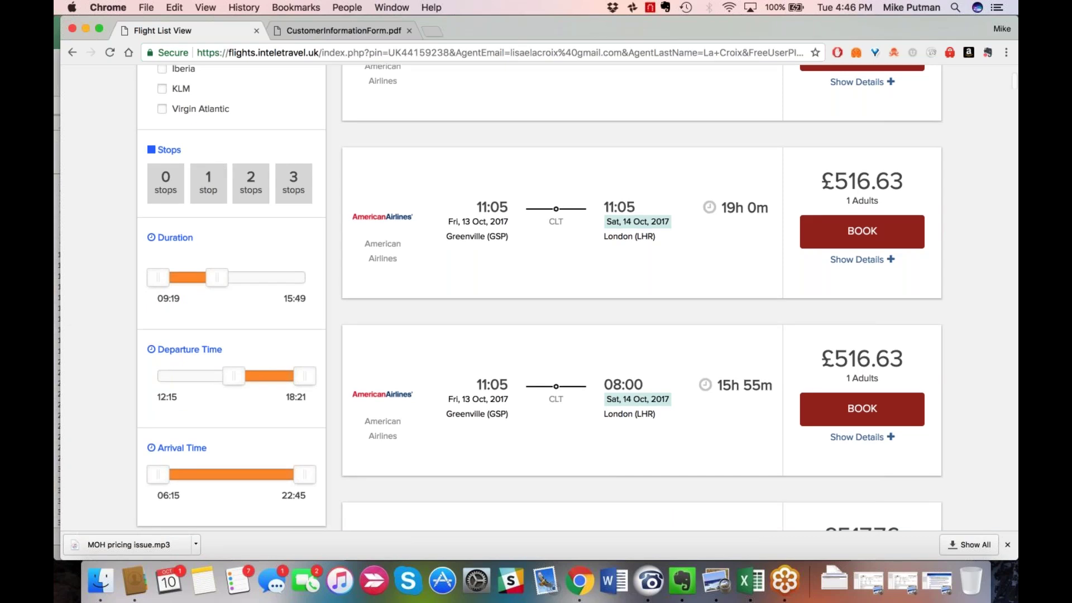
scroll(194, 472, "down", 3)
left_click(194, 472)
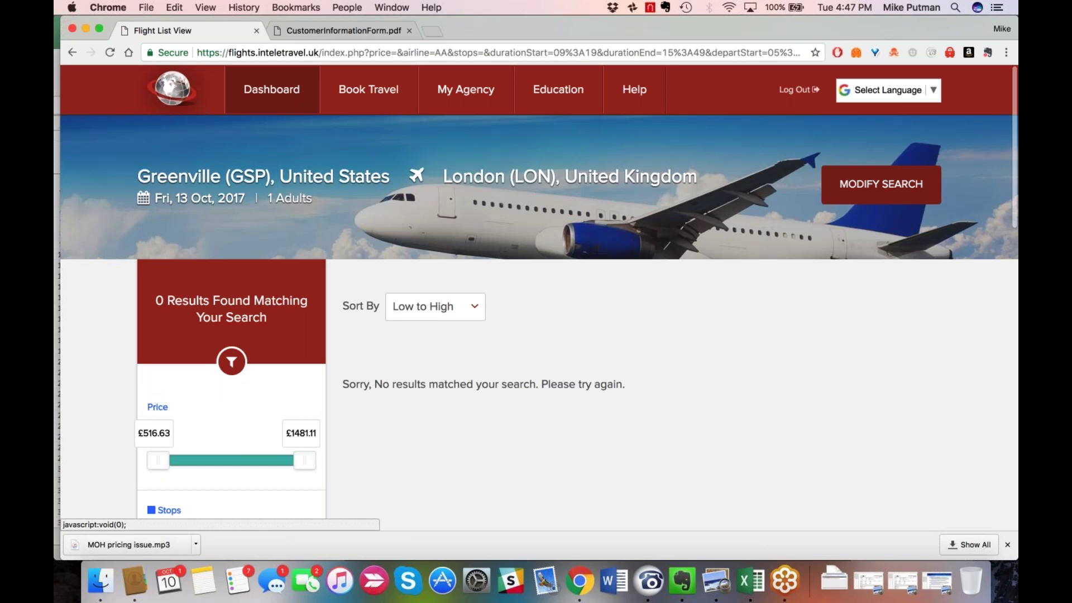
Rerun the one-way GSP to LON search for 2017-10-13, 1 adult, with unchanged criteria.
left_click(881, 184)
scroll(578, 369, "down", 1)
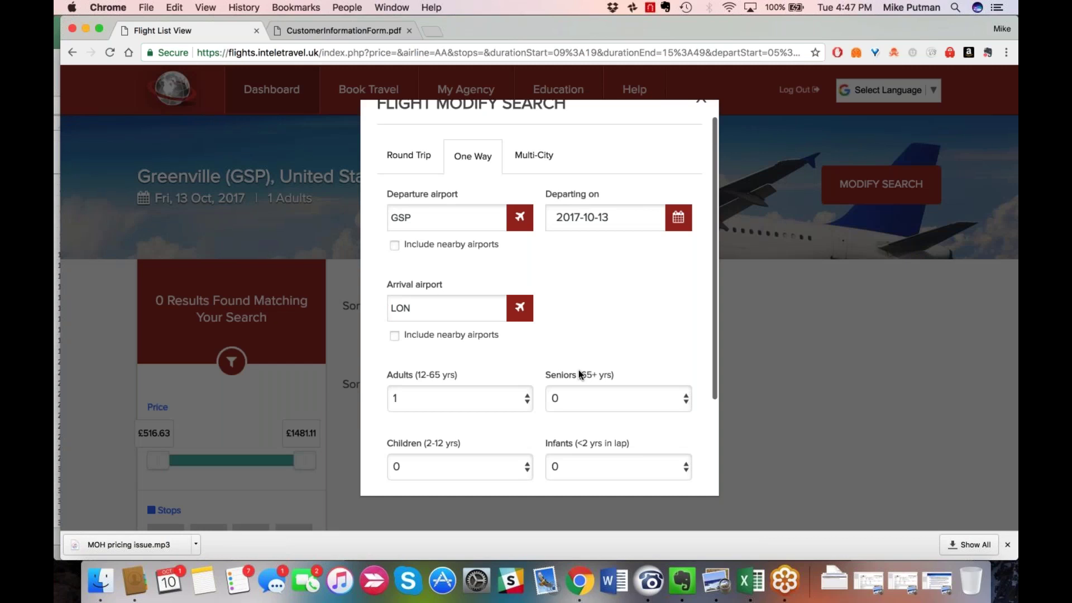
scroll(578, 369, "down", 3)
left_click(441, 453)
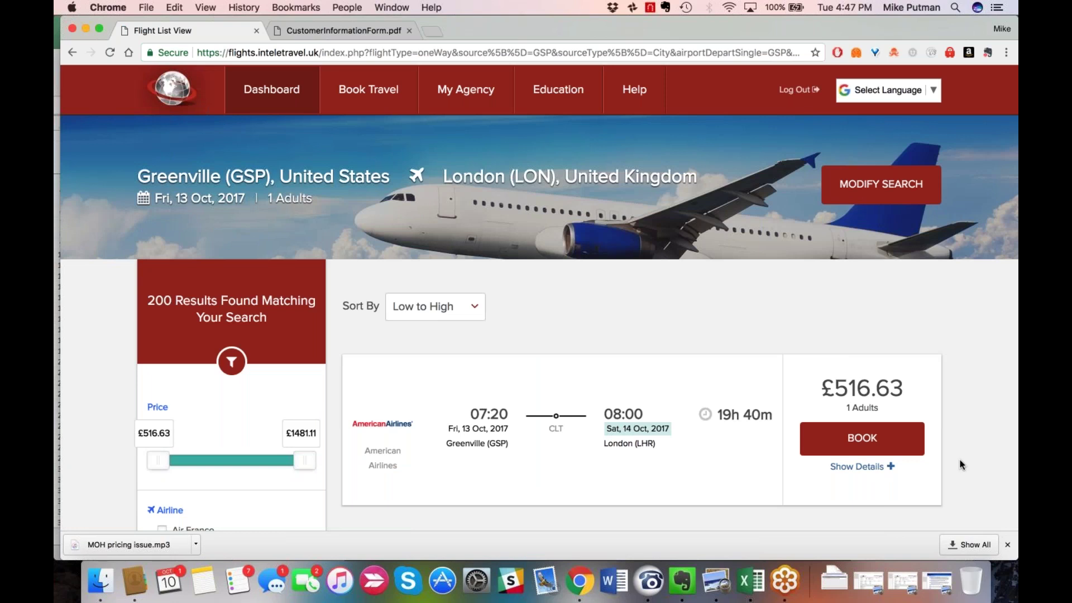
Open the full itinerary of the cheapest Greenville to London flight.
scroll(959, 461, "down", 1)
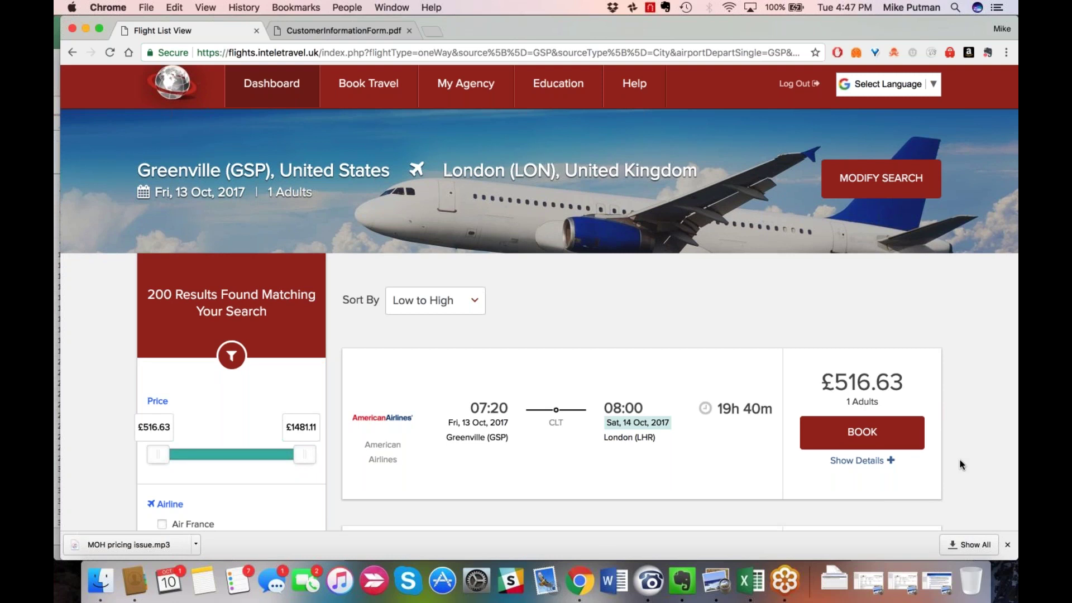
scroll(959, 460, "down", 5)
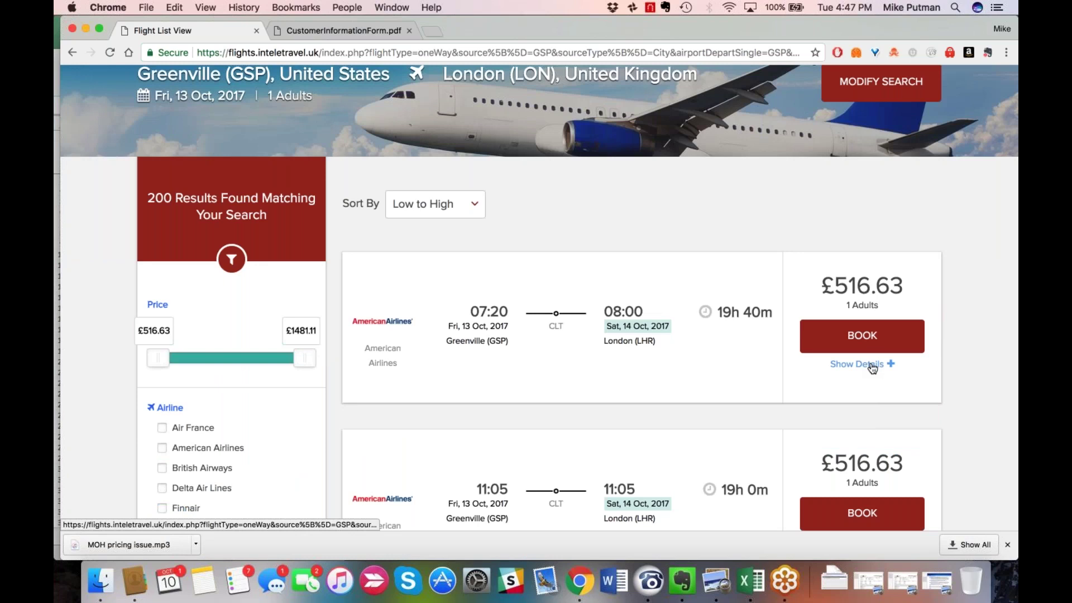
left_click(871, 365)
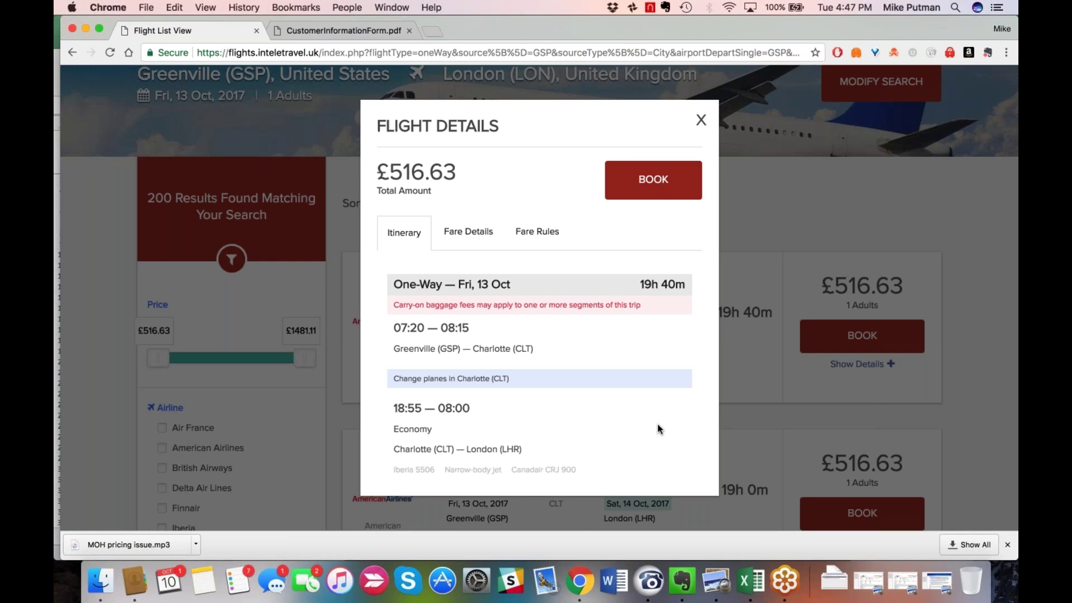
Review the Iberia flight's fare breakdown and book the £516.63 fare.
scroll(657, 425, "down", 1)
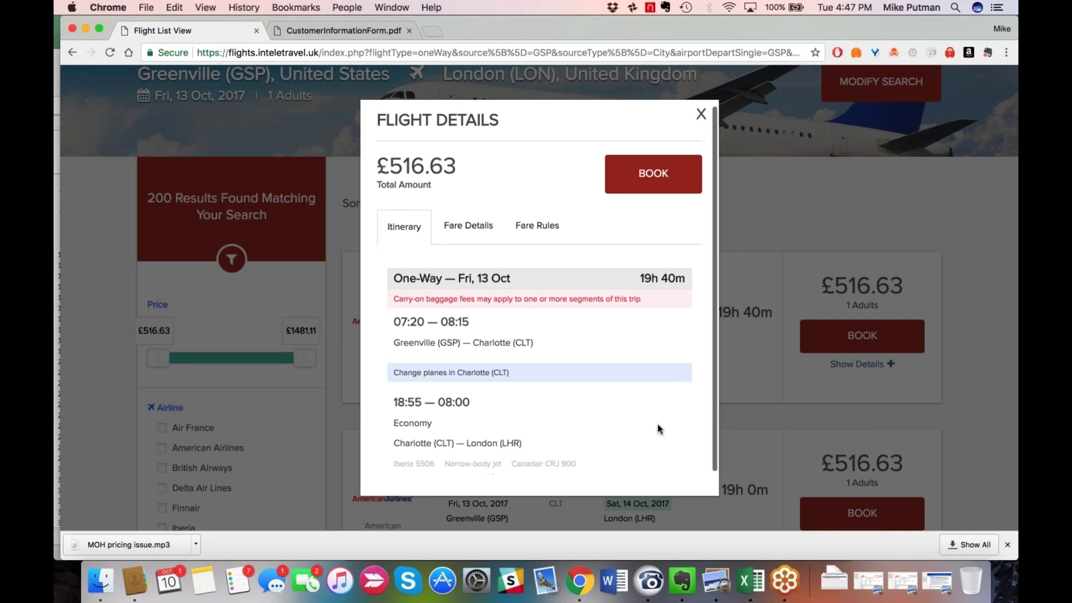
scroll(658, 429, "down", 2)
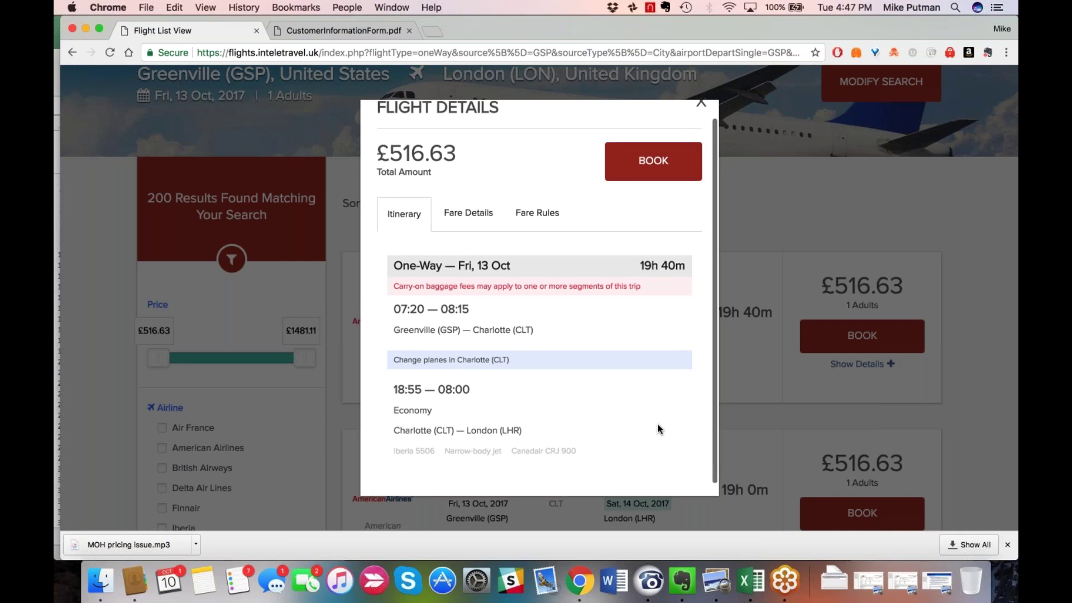
scroll(657, 429, "up", 1)
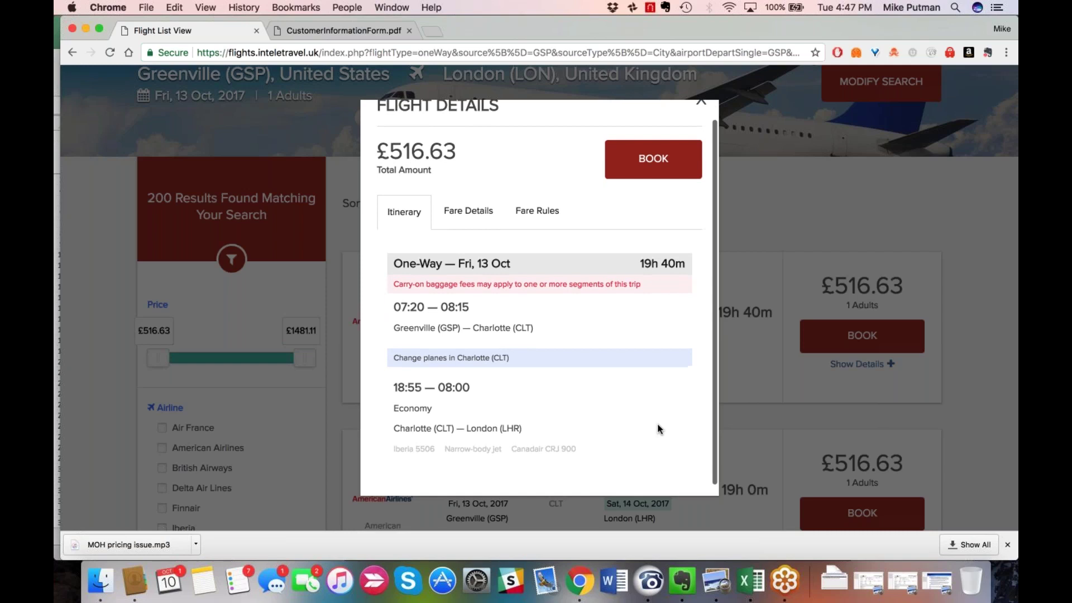
scroll(657, 423, "down", 1)
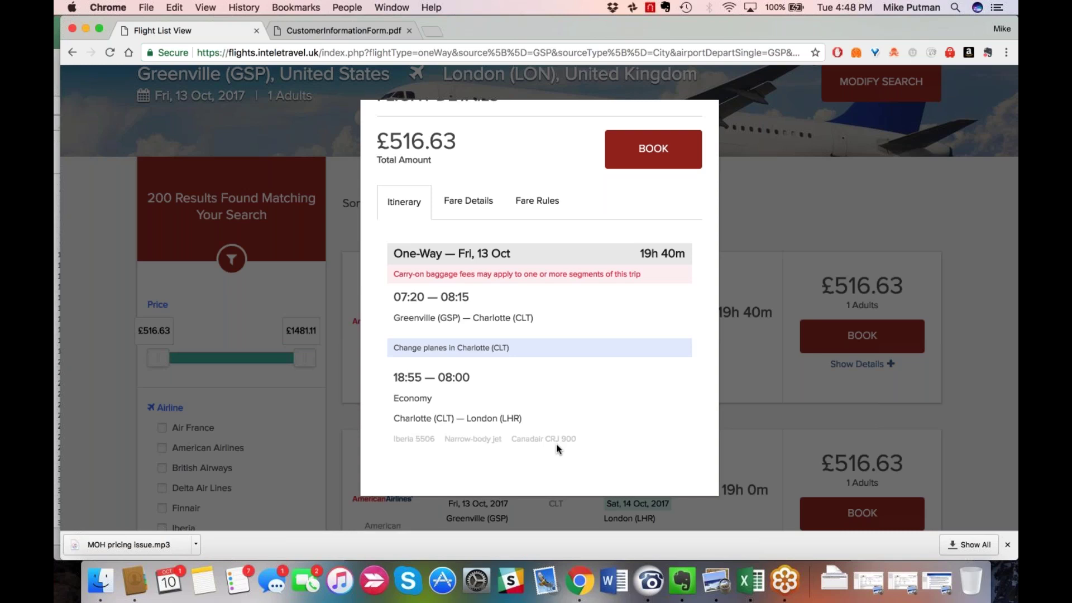
left_click(467, 201)
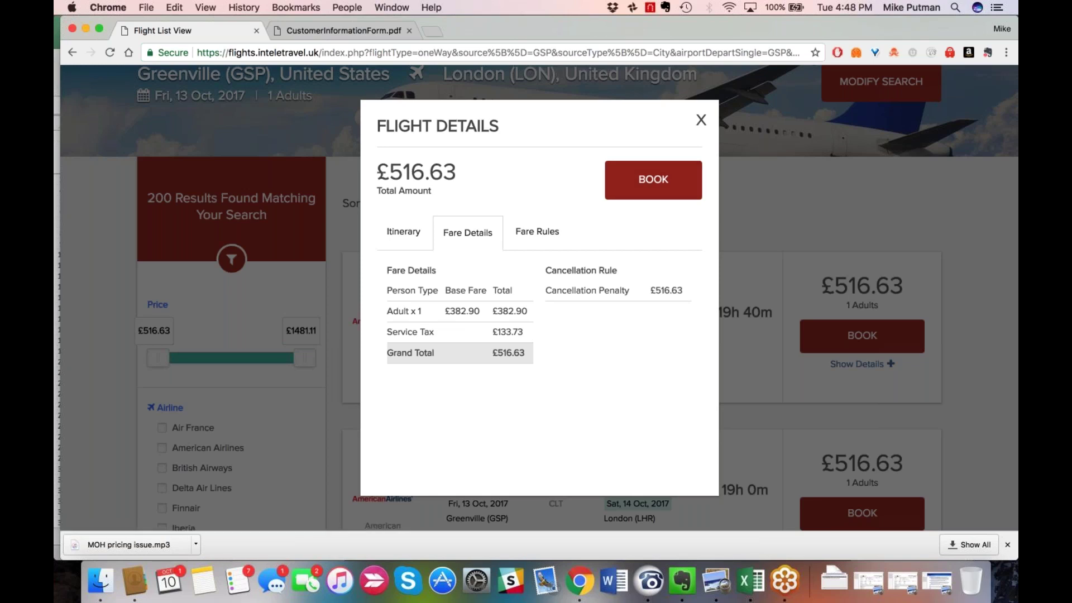
left_click(651, 185)
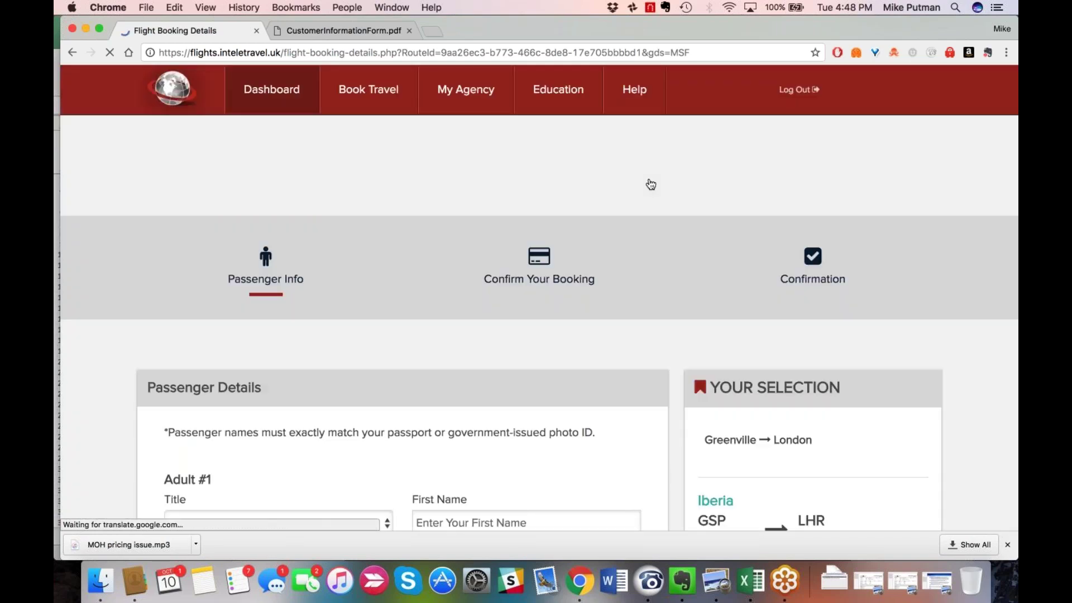
Enter the passenger's first name and last name in the Adult #1 form.
scroll(613, 339, "down", 5)
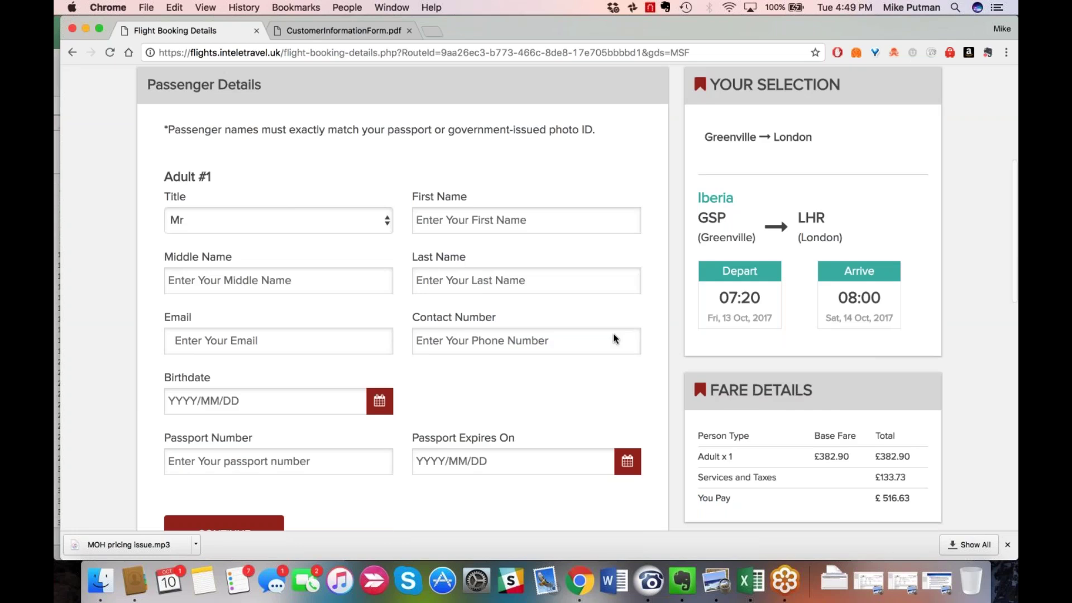
scroll(613, 339, "down", 1)
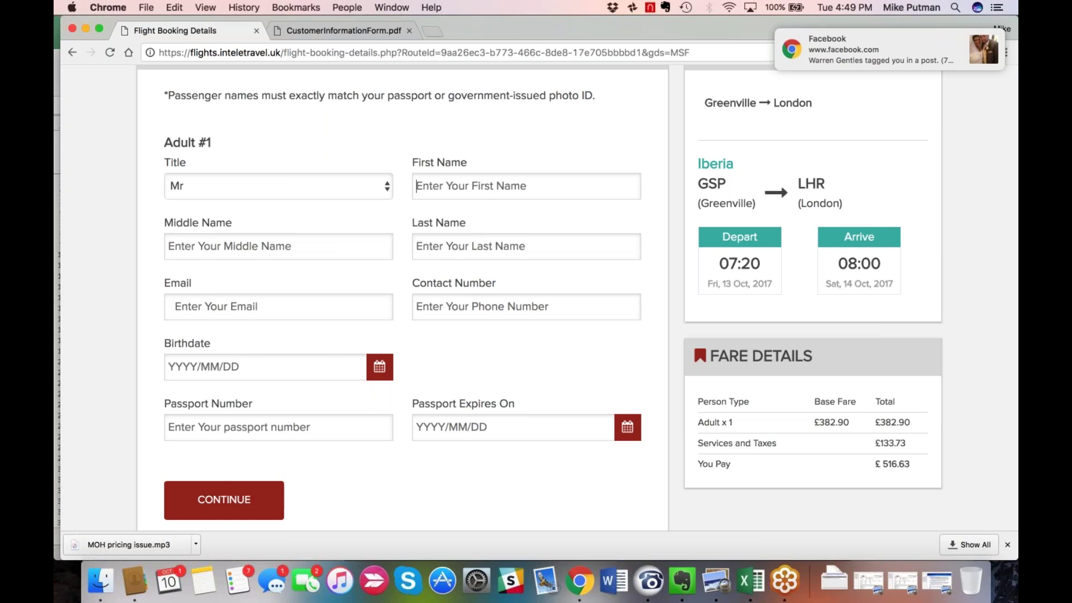
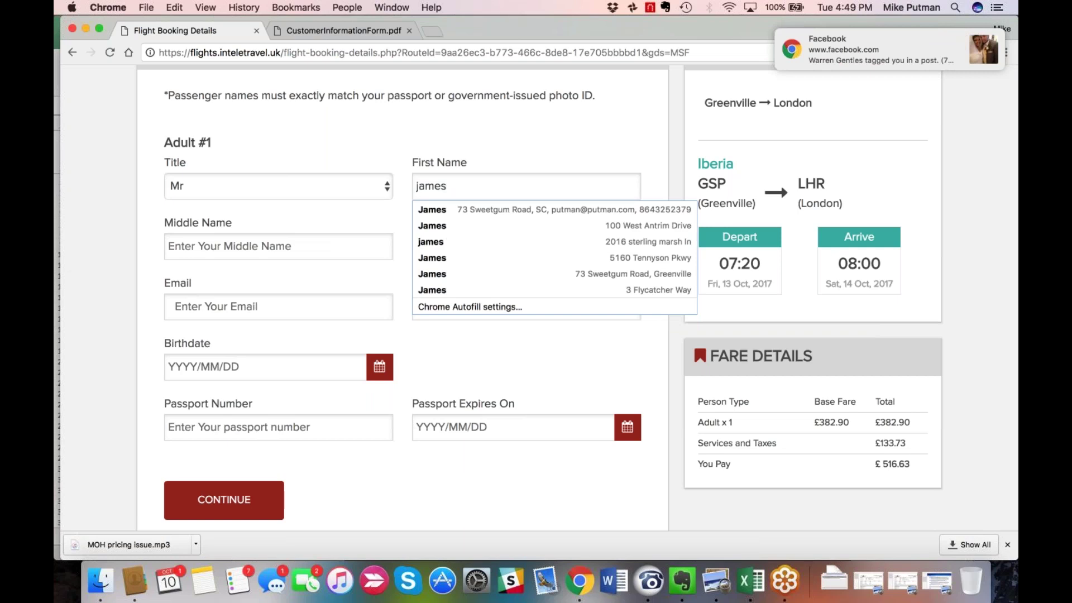
left_click(485, 251)
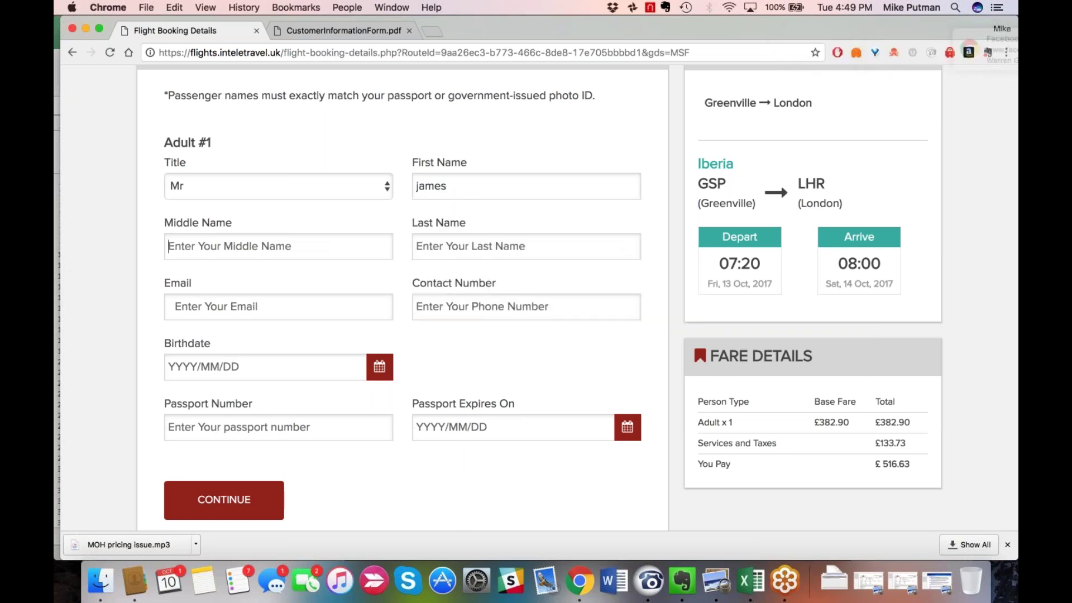
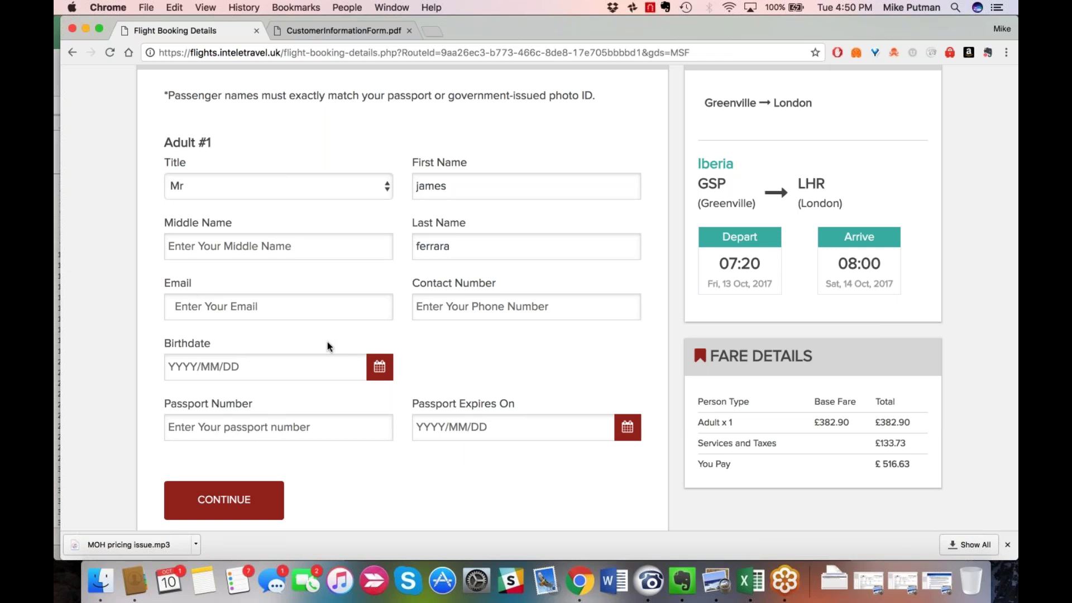
scroll(327, 342, "down", 1)
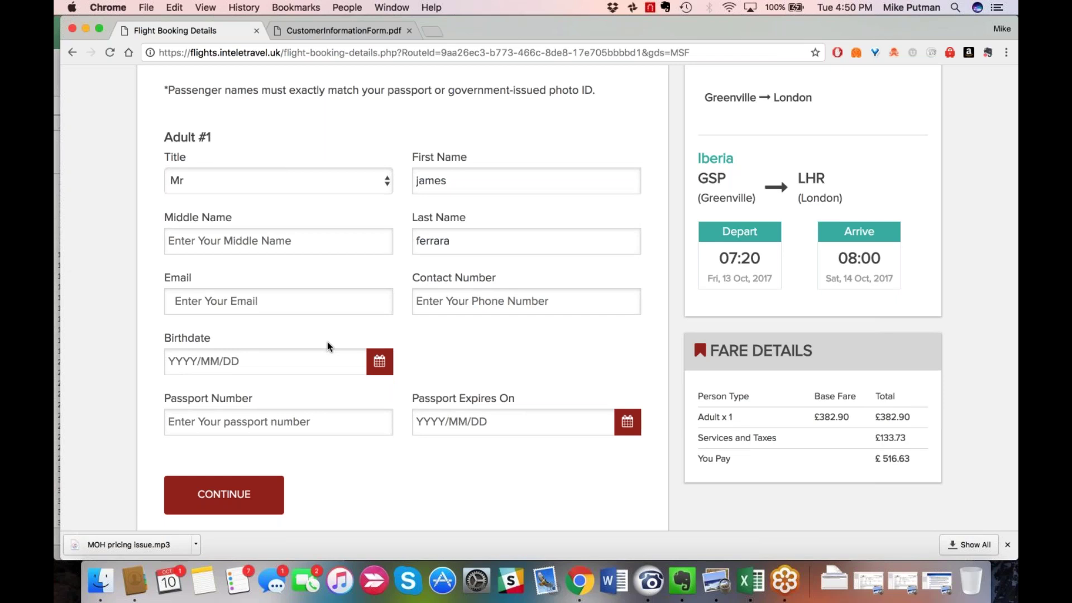
scroll(327, 346, "down", 1)
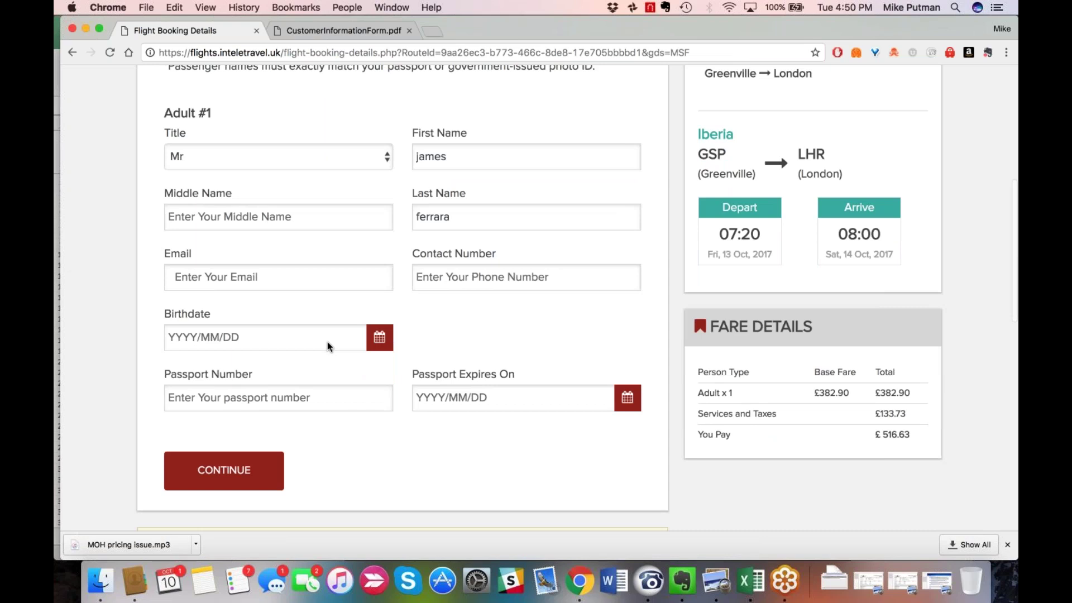
scroll(327, 345, "down", 1)
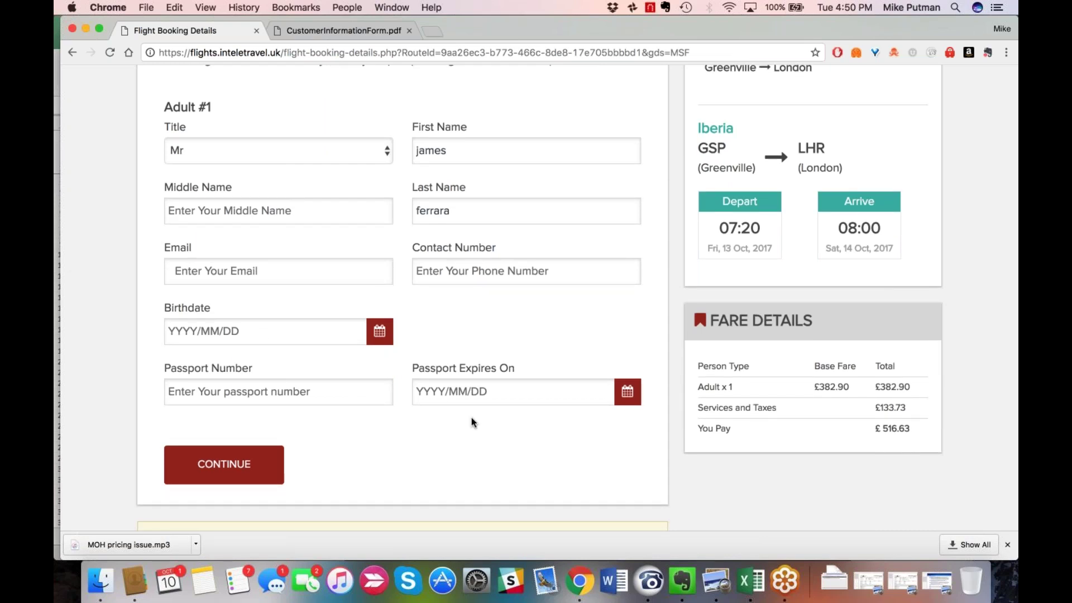
scroll(471, 422, "down", 1)
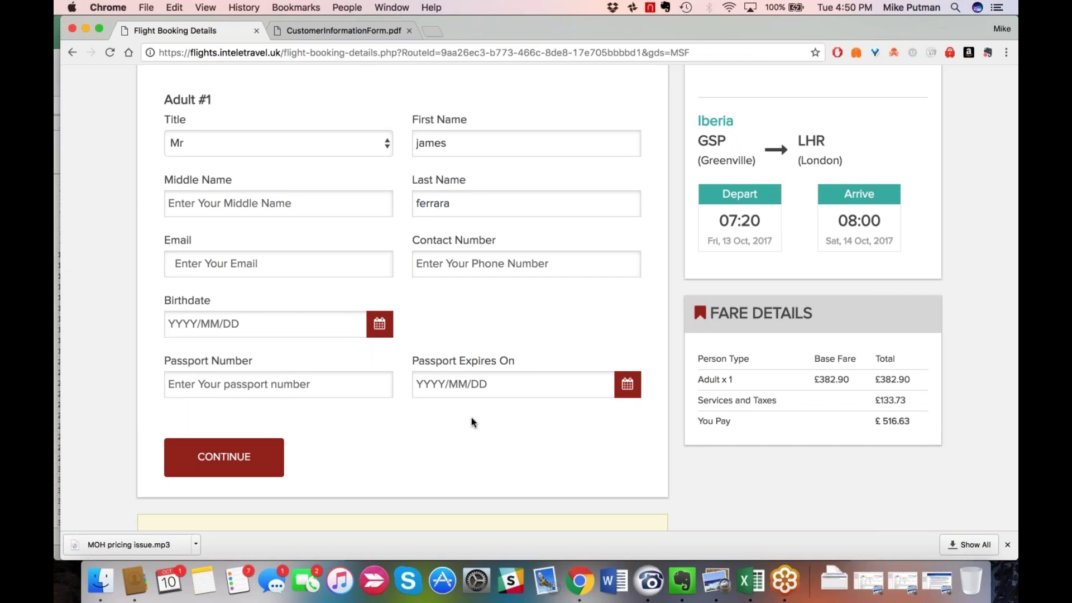
scroll(471, 422, "down", 1)
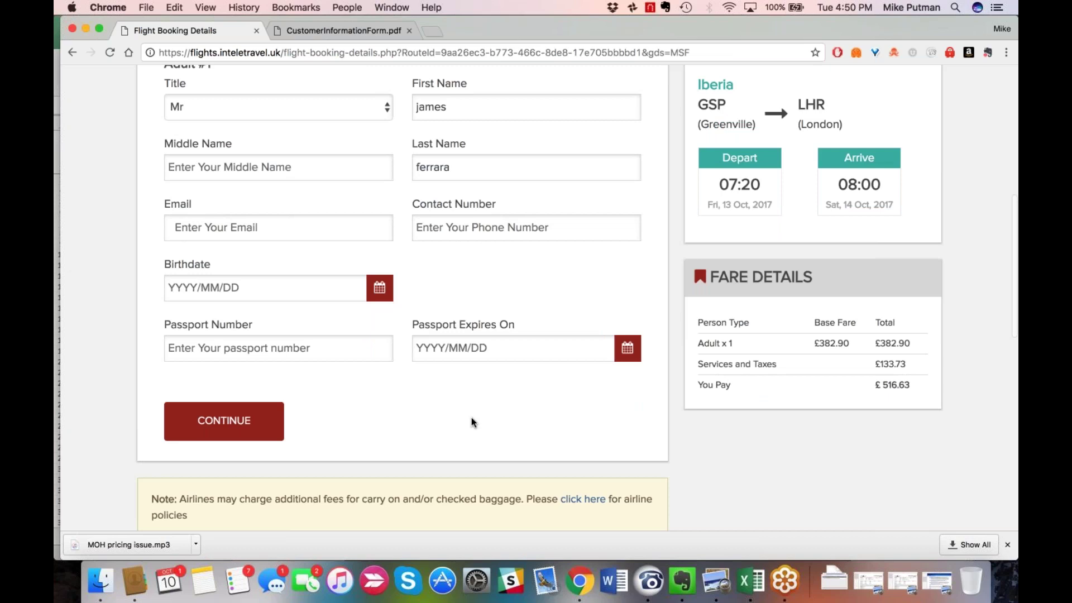
scroll(471, 423, "down", 1)
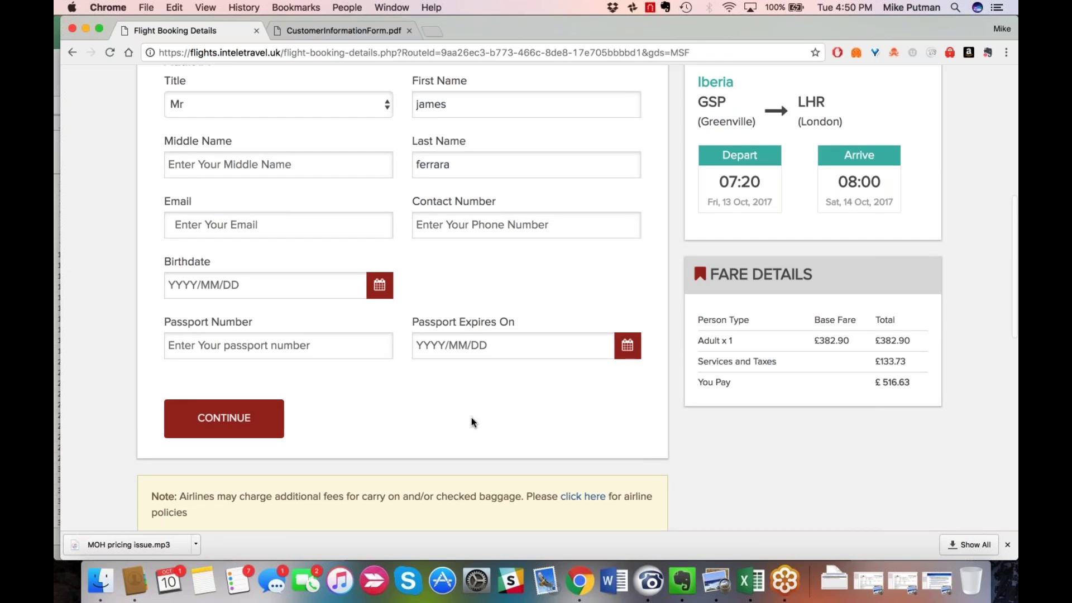
scroll(471, 423, "up", 5)
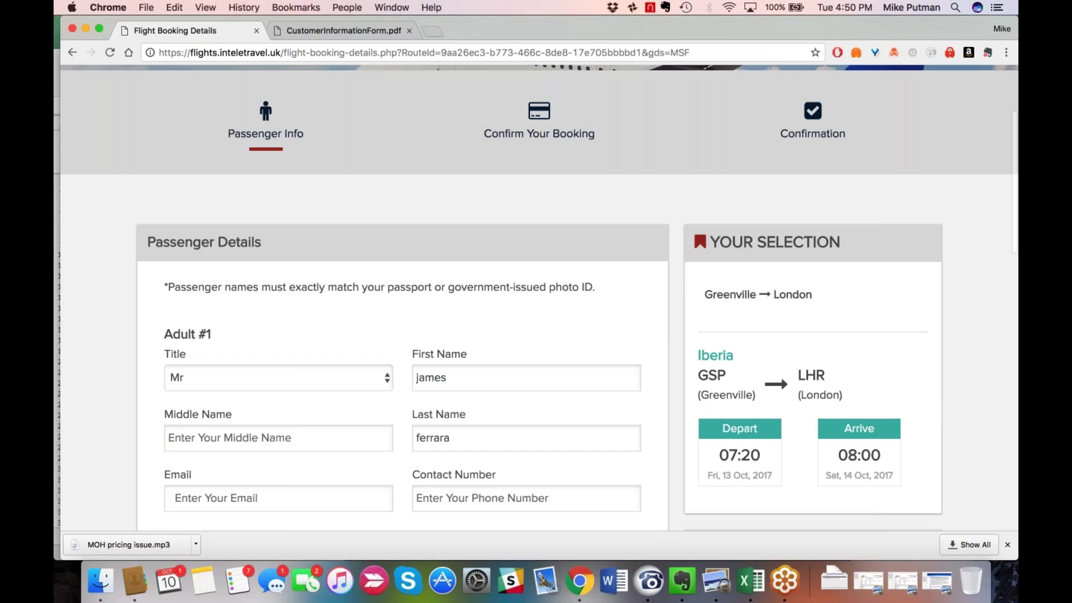
scroll(539, 296, "down", 3)
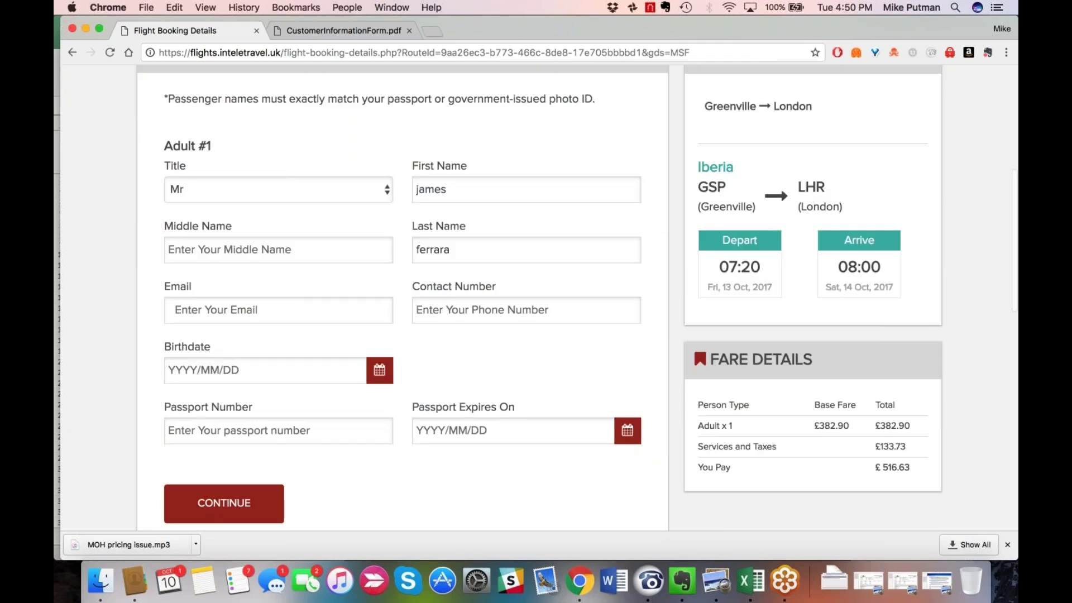
scroll(793, 427, "down", 1)
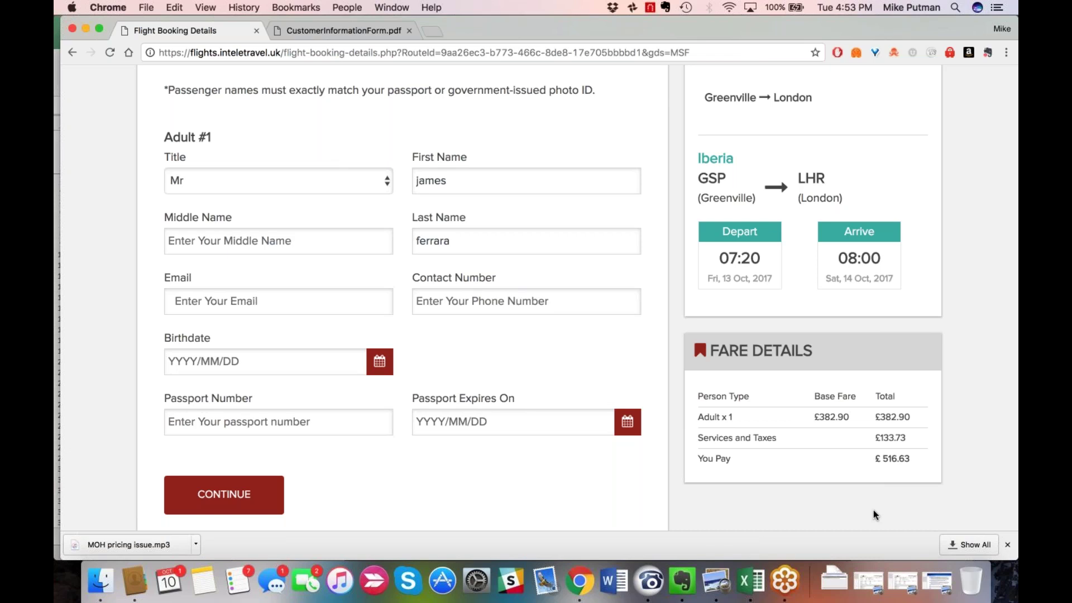
scroll(873, 513, "down", 1)
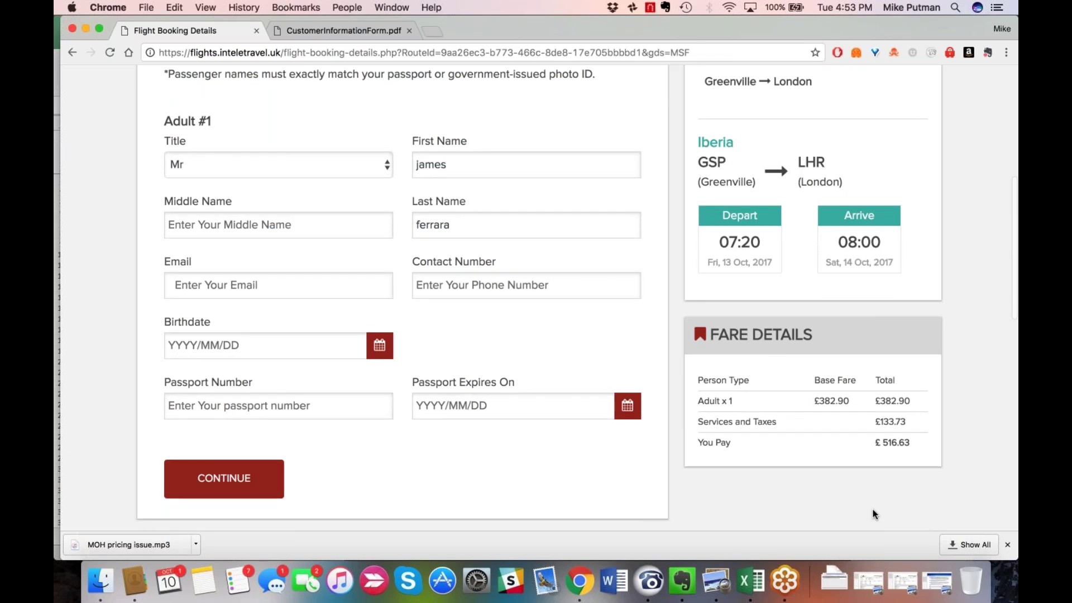
scroll(874, 513, "down", 2)
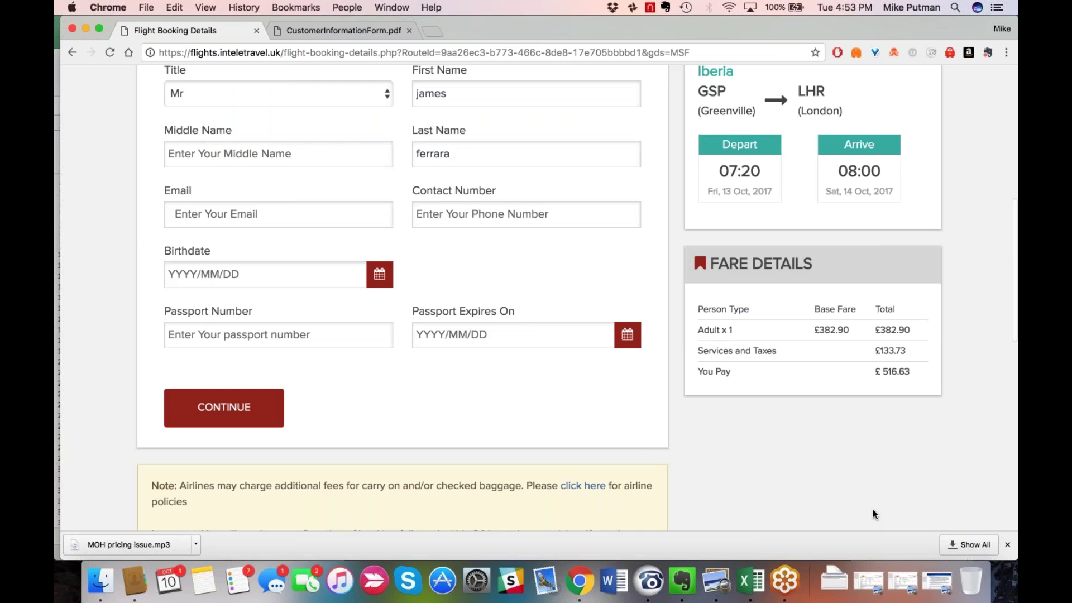
scroll(1006, 426, "up", 12)
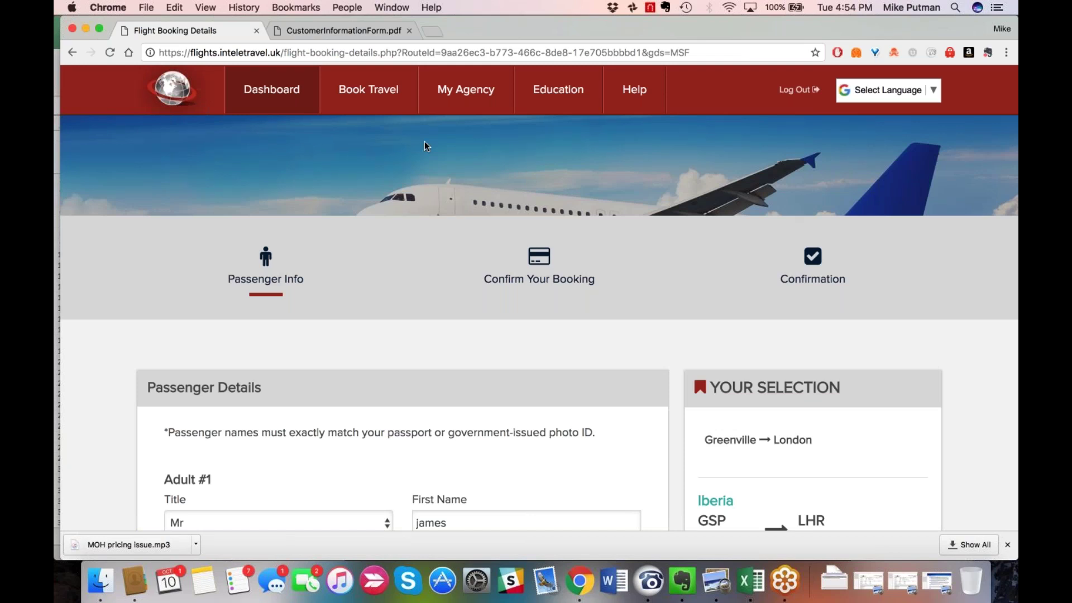
Show the Book Travel dropdown listing hotels, flights, cars and cruises.
mouse_move(381, 95)
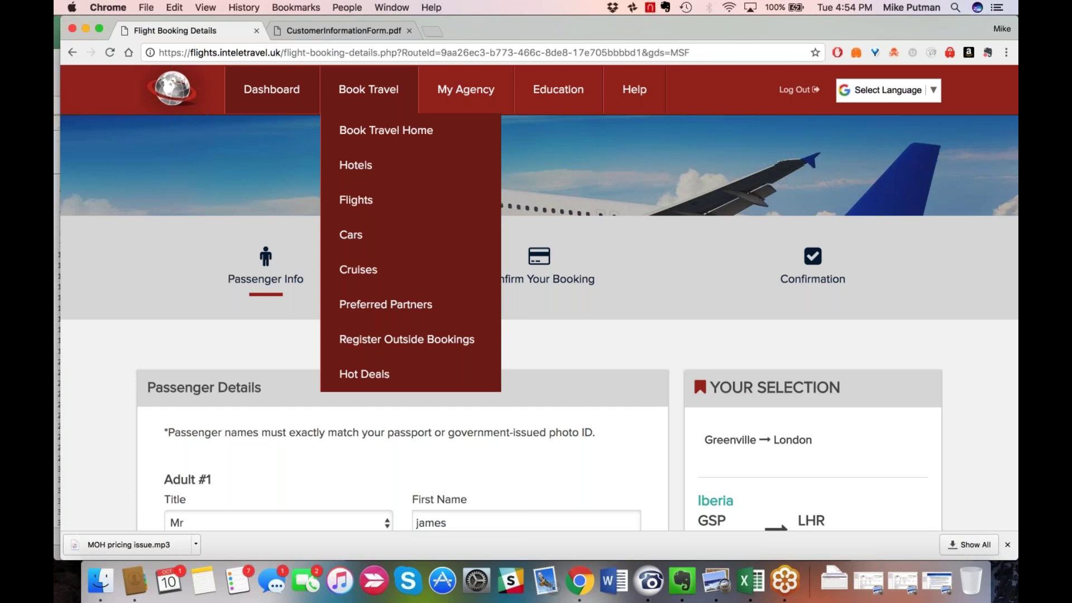